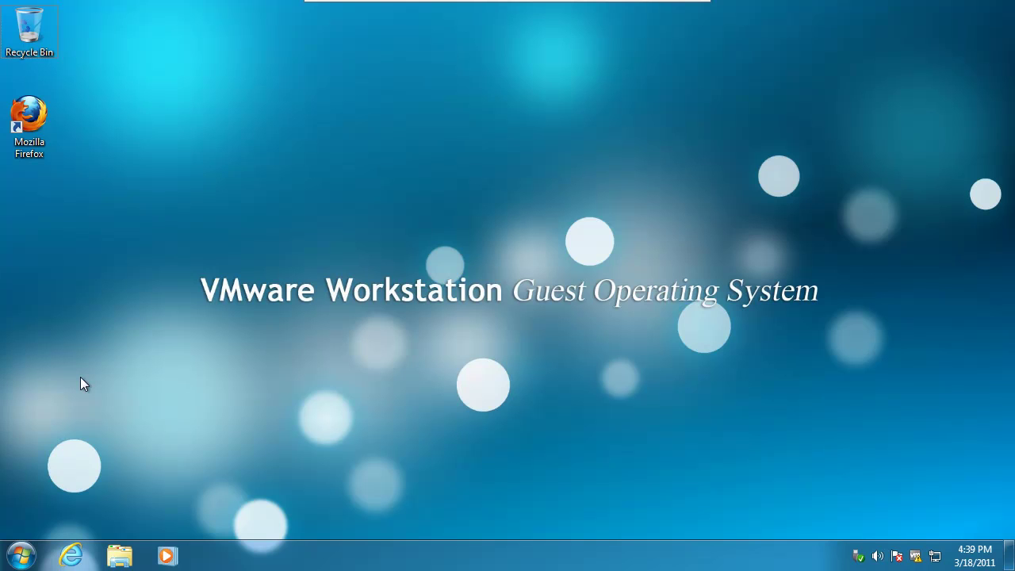
{"action": "left_click", "coordinate": [20, 555]}
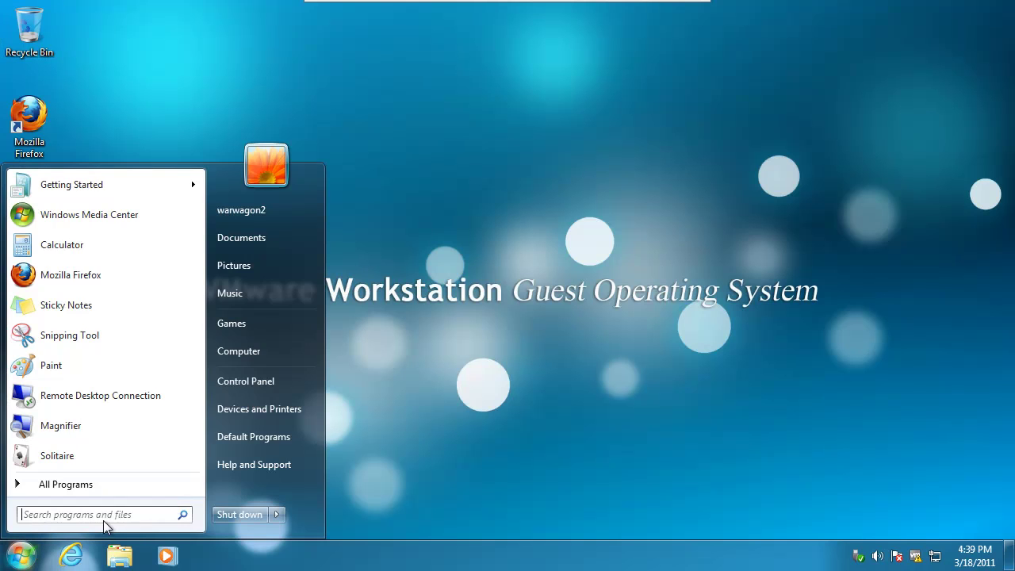
{"action": "left_click", "coordinate": [438, 485]}
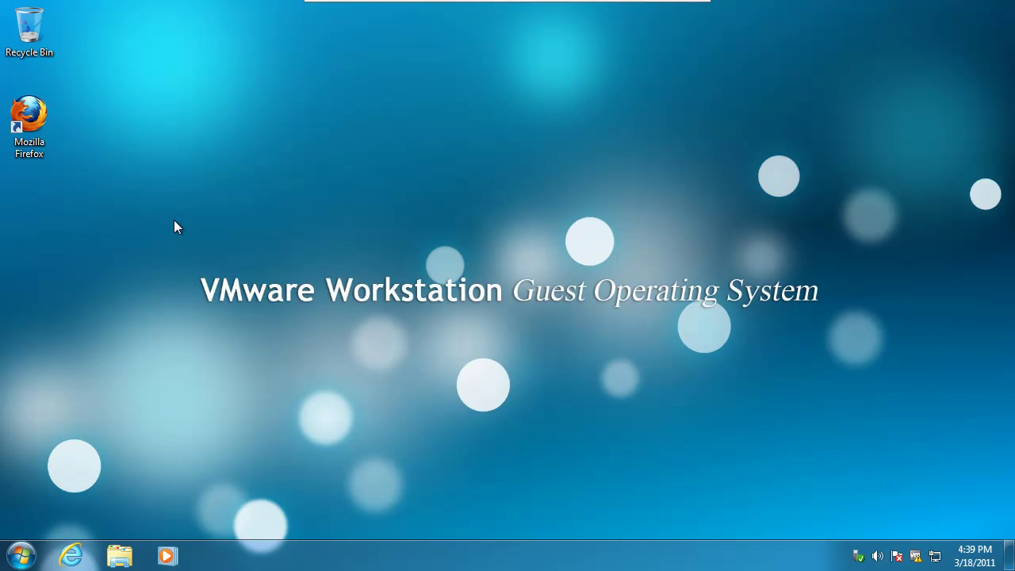
{"action": "key", "text": "super+r"}
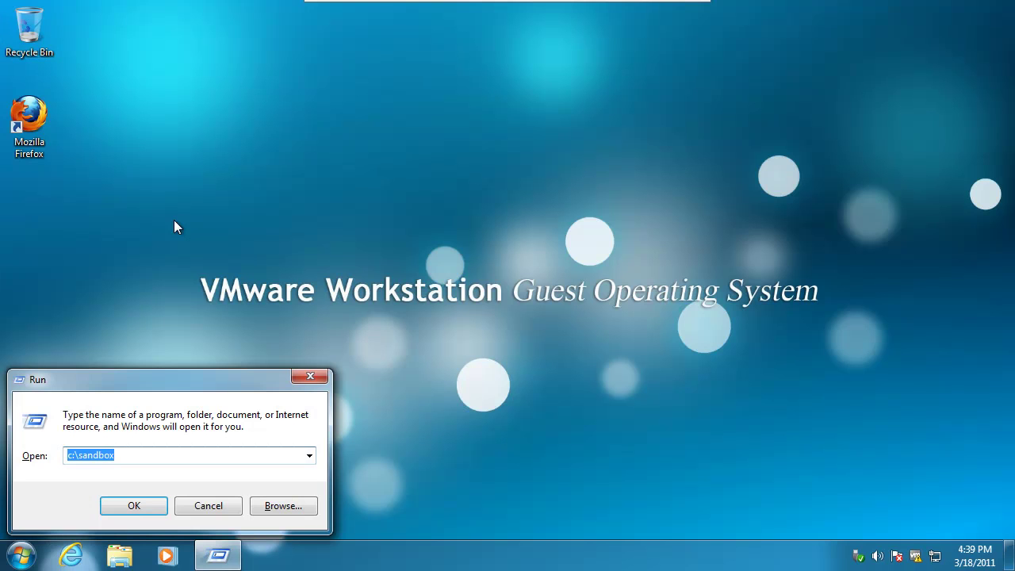
{"action": "type", "text": "www."}
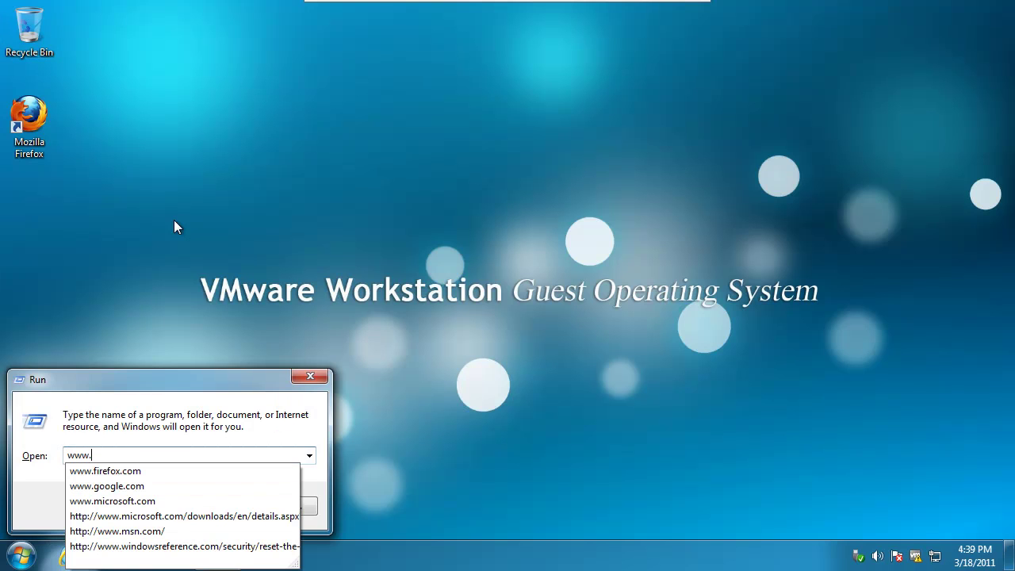
{"action": "type", "text": "tr"}
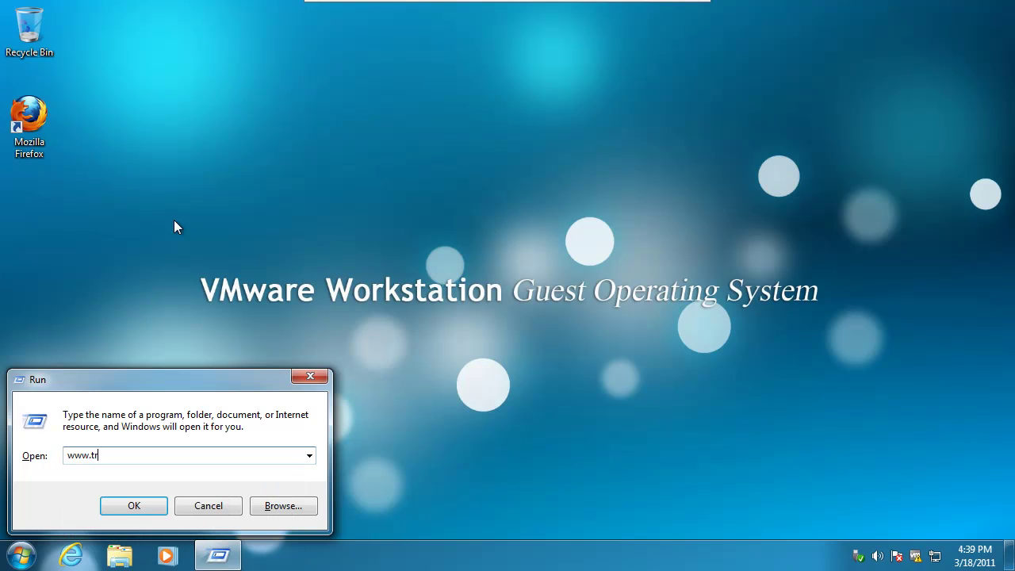
{"action": "type", "text": "uecrypt.org"}
{"action": "key", "text": "Return"}
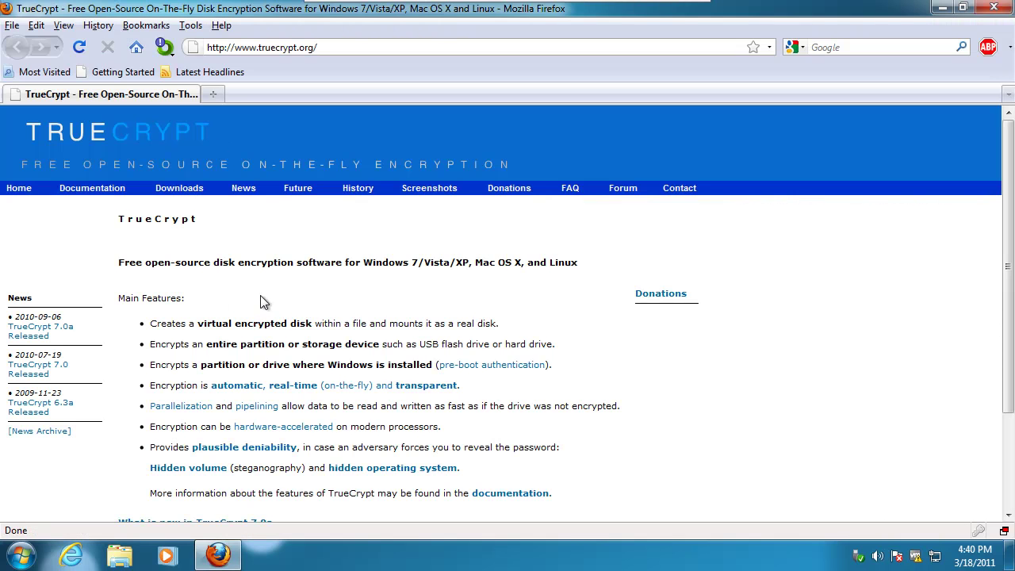
Step: Download TrueCrypt Setup 7.0a.exe for Windows 7/Vista/XP/2000 from the site's downloads page and clear the older entries from the download list
{"action": "left_click", "coordinate": [181, 203]}
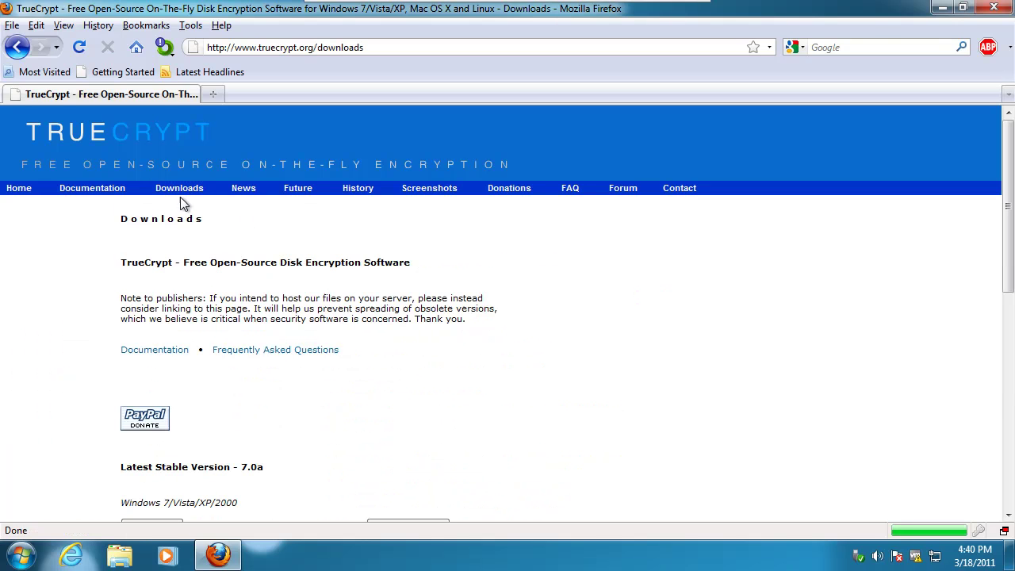
{"action": "scroll", "coordinate": [246, 373], "scroll_direction": "down", "scroll_amount": 3}
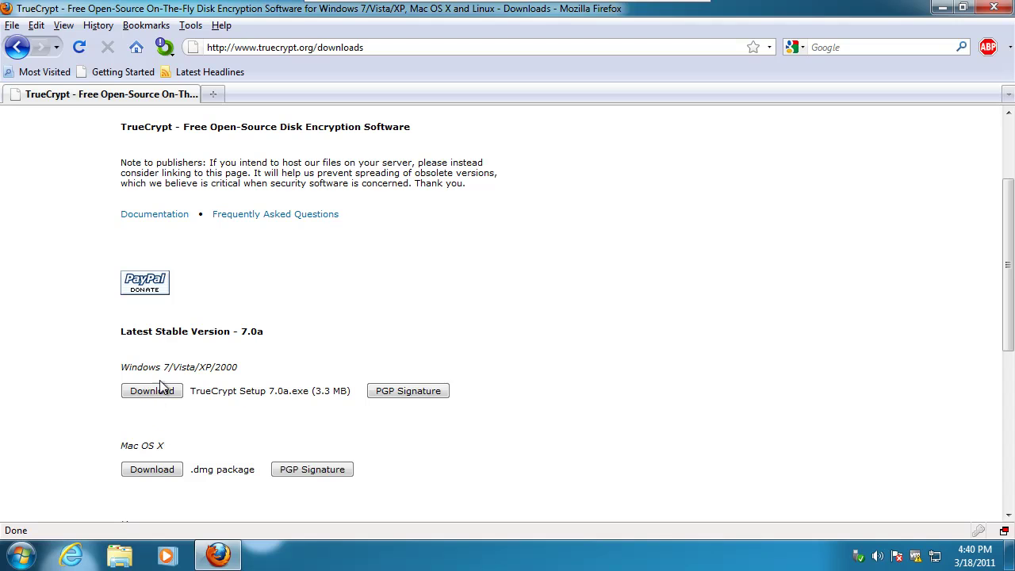
{"action": "left_click", "coordinate": [158, 390]}
{"action": "left_click", "coordinate": [559, 321]}
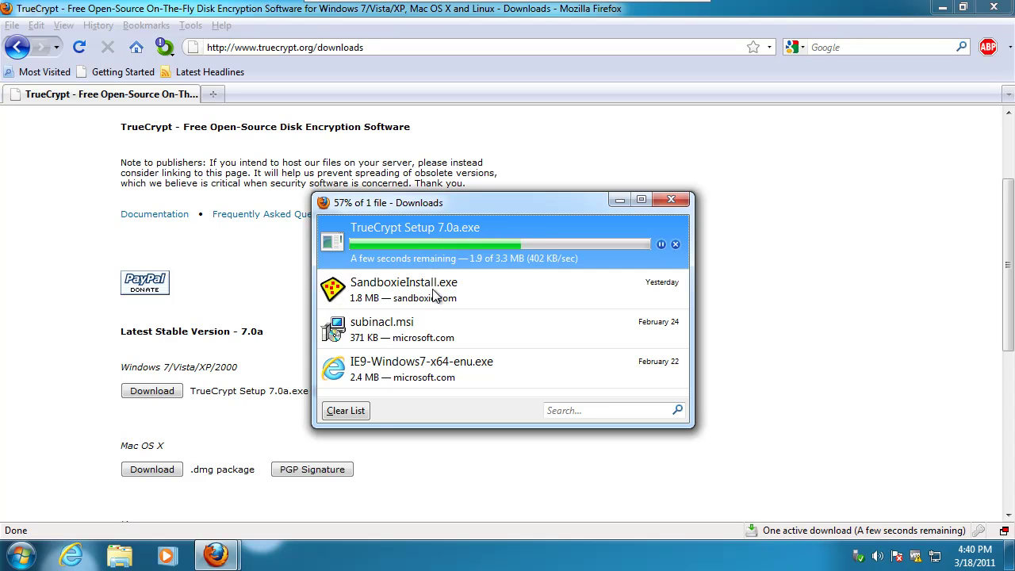
{"action": "left_click", "coordinate": [338, 410]}
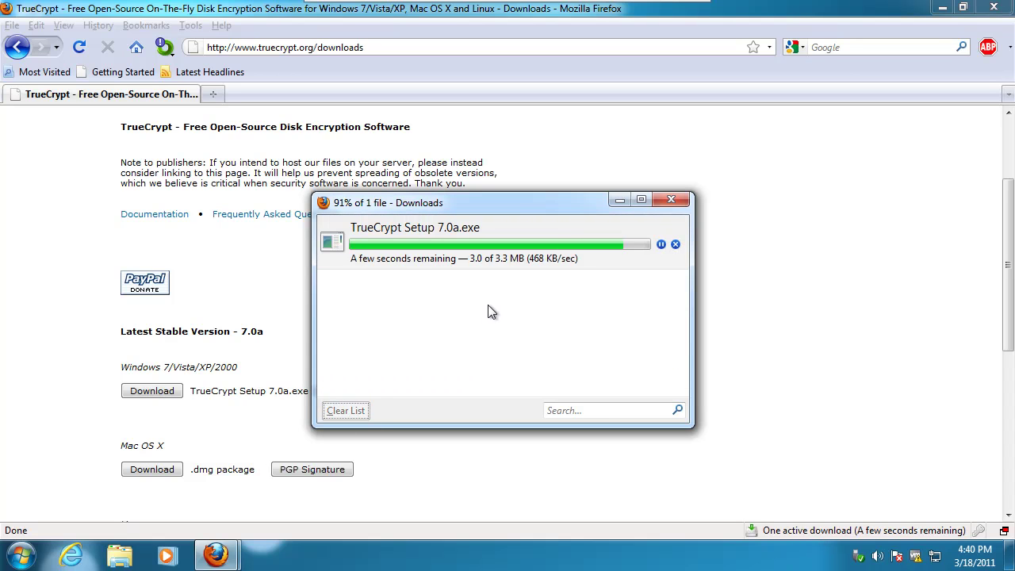
Step: Run the downloaded TrueCrypt Setup 7.0a.exe, allow it to make changes to the computer, and accept the licence terms
{"action": "left_click", "coordinate": [415, 242]}
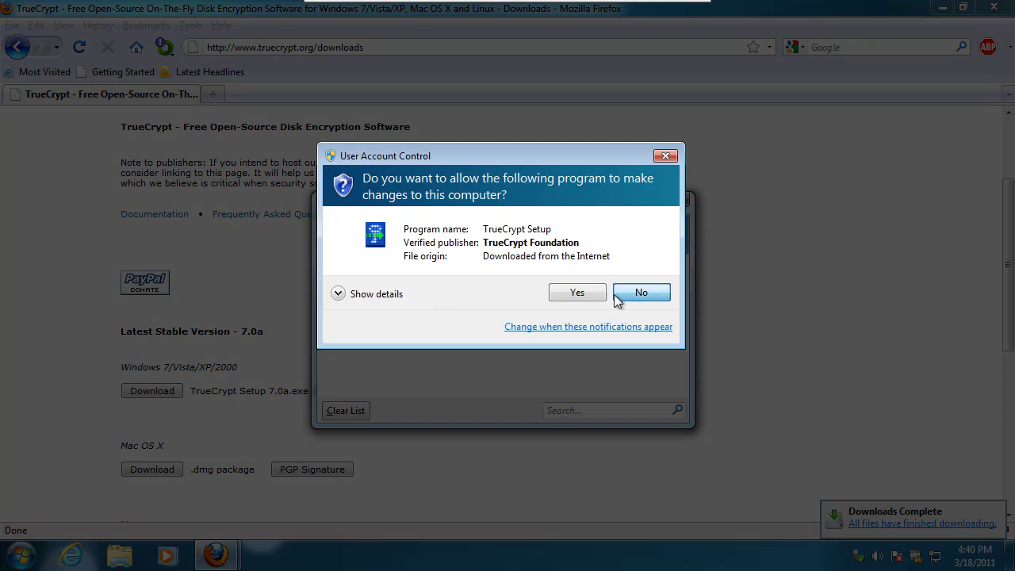
{"action": "left_click", "coordinate": [618, 296]}
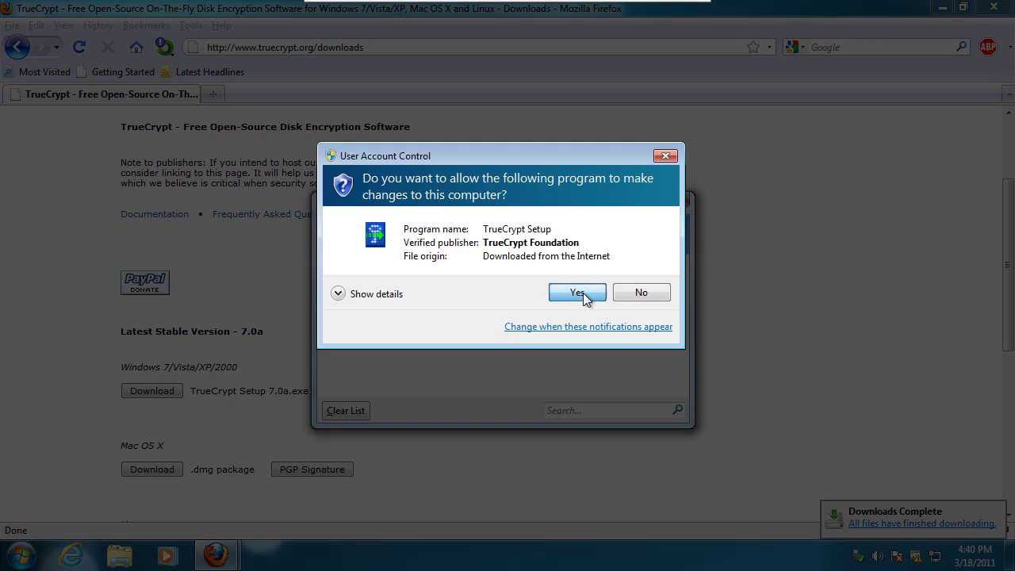
{"action": "left_click", "coordinate": [583, 293]}
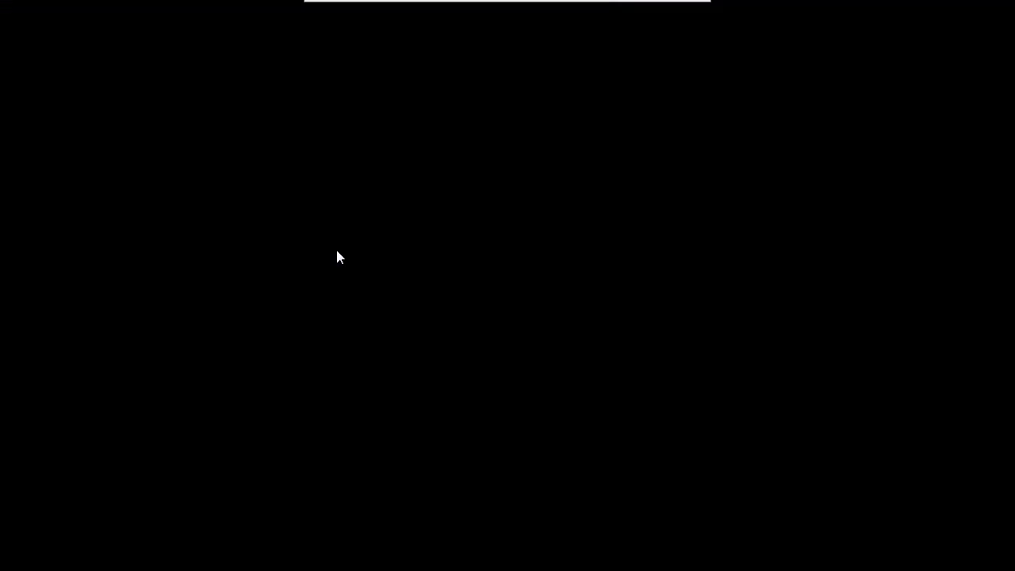
{"action": "left_click", "coordinate": [390, 376]}
{"action": "left_click", "coordinate": [621, 414]}
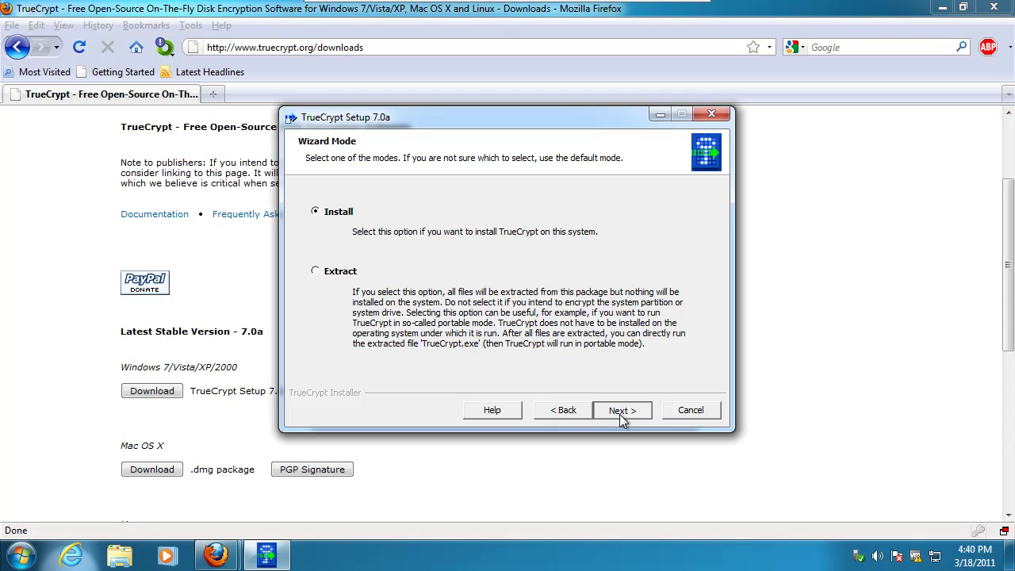
Step: Install TrueCrypt to C:\Program Files\TrueCrypt\ with the default setup options, decline the beginner's tutorial, and finish the installer
{"action": "left_click", "coordinate": [621, 414]}
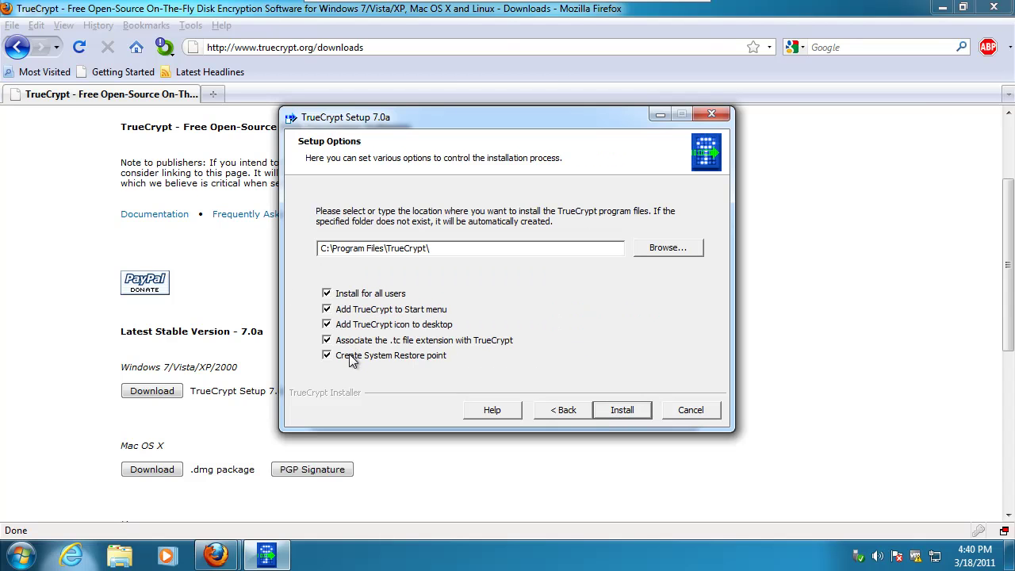
{"action": "left_click", "coordinate": [632, 413]}
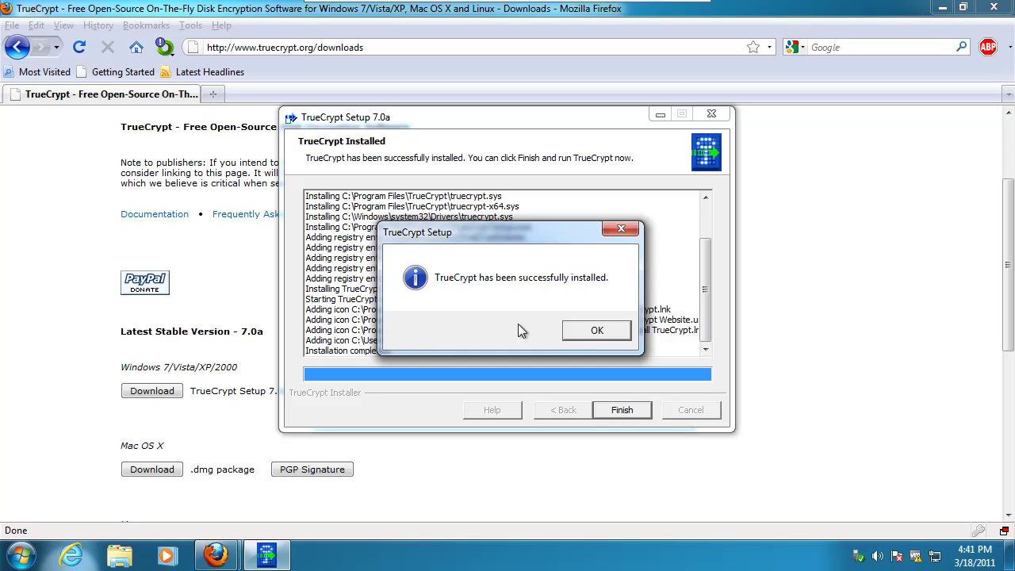
{"action": "left_click", "coordinate": [594, 333]}
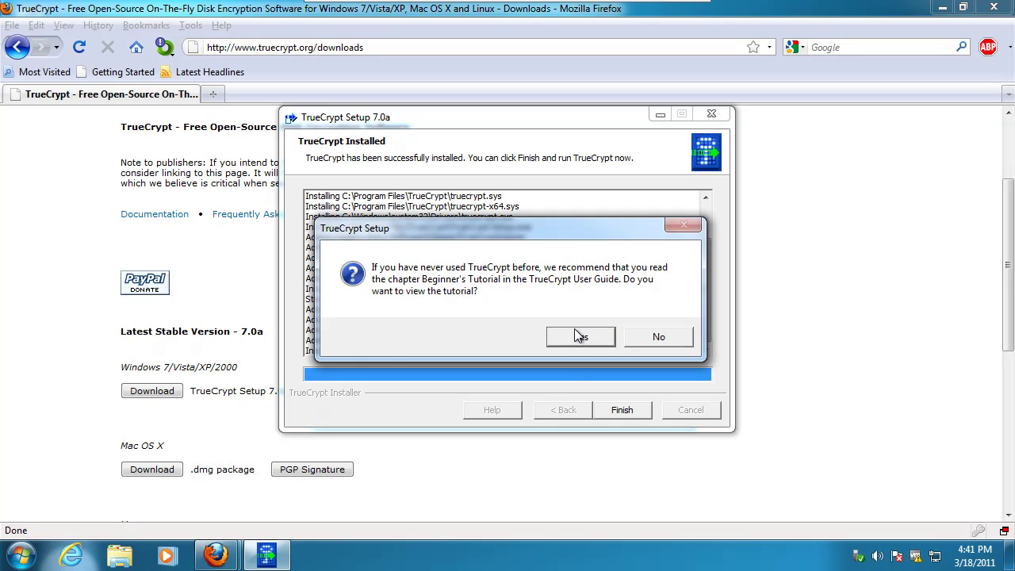
{"action": "left_click", "coordinate": [658, 337]}
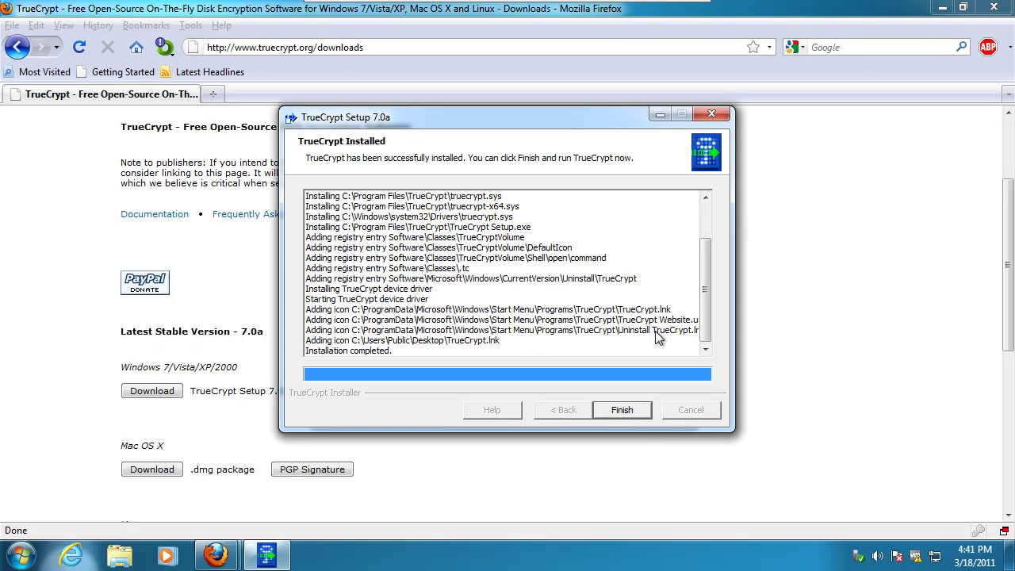
{"action": "left_click", "coordinate": [622, 409]}
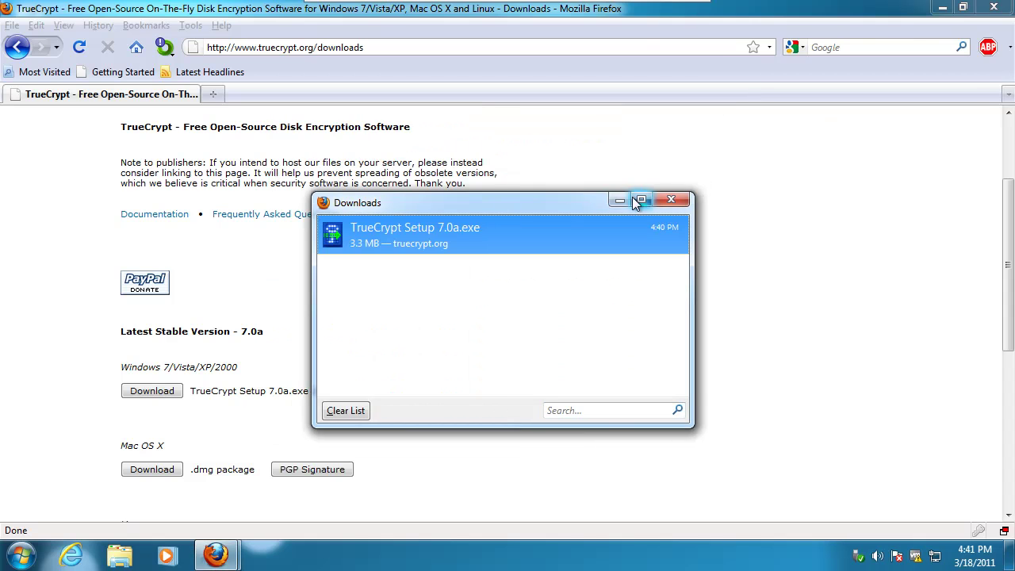
Step: Minimize the browser and its download list, and launch TrueCrypt from the desktop
{"action": "left_click", "coordinate": [622, 199]}
{"action": "left_click", "coordinate": [943, 8]}
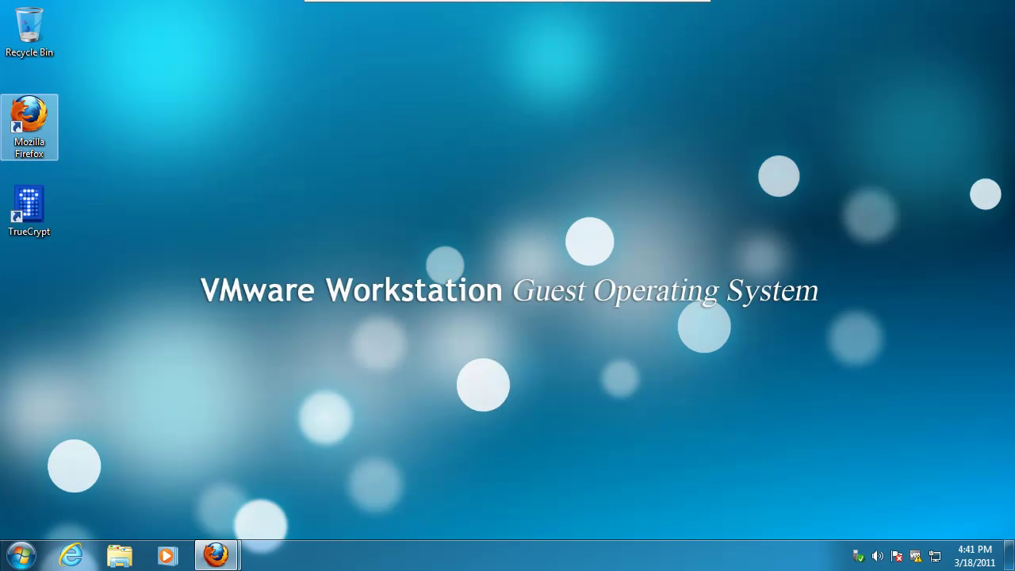
{"action": "double_click", "coordinate": [30, 207]}
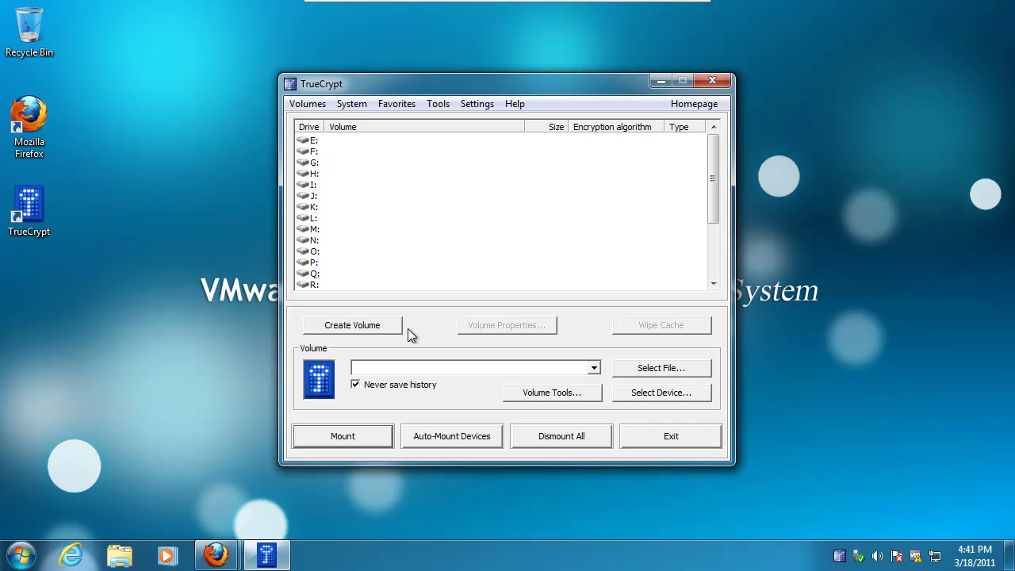
{"action": "left_click_drag", "start_coordinate": [375, 86], "coordinate": [183, 72]}
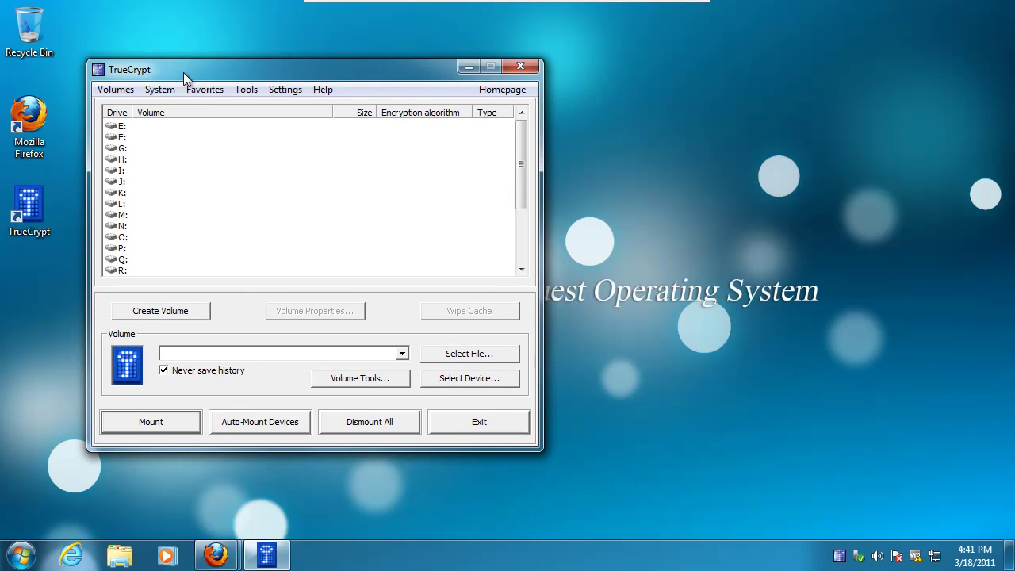
Step: Start creating a new volume as an encrypted file container of the standard TrueCrypt volume type
{"action": "left_click", "coordinate": [177, 91]}
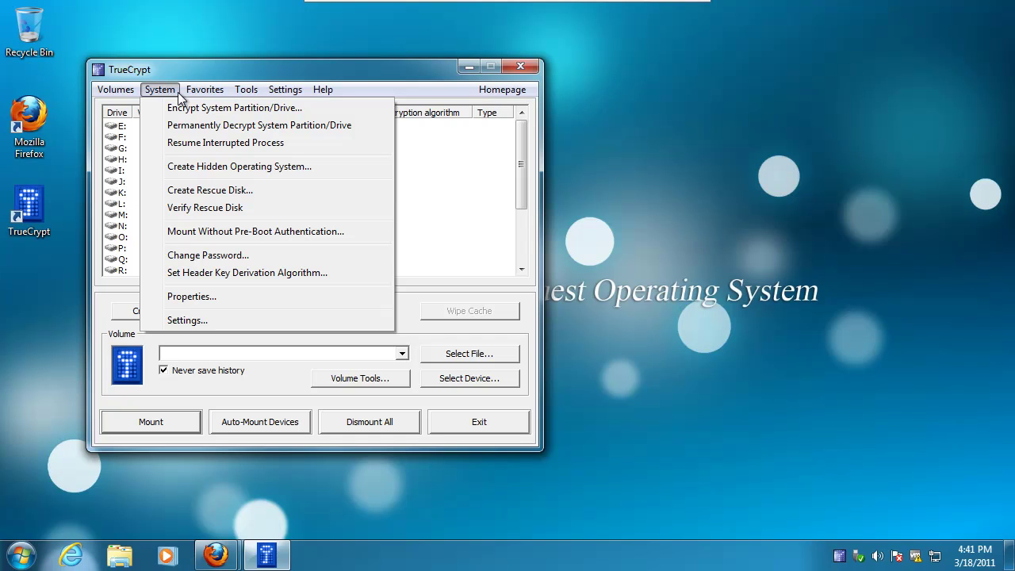
{"action": "mouse_move", "coordinate": [256, 94]}
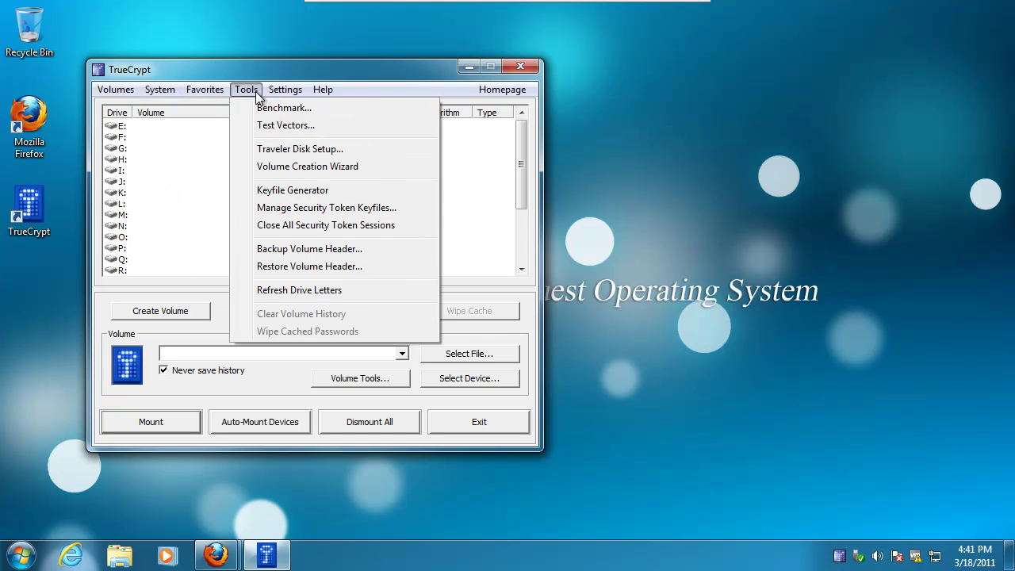
{"action": "mouse_move", "coordinate": [109, 94]}
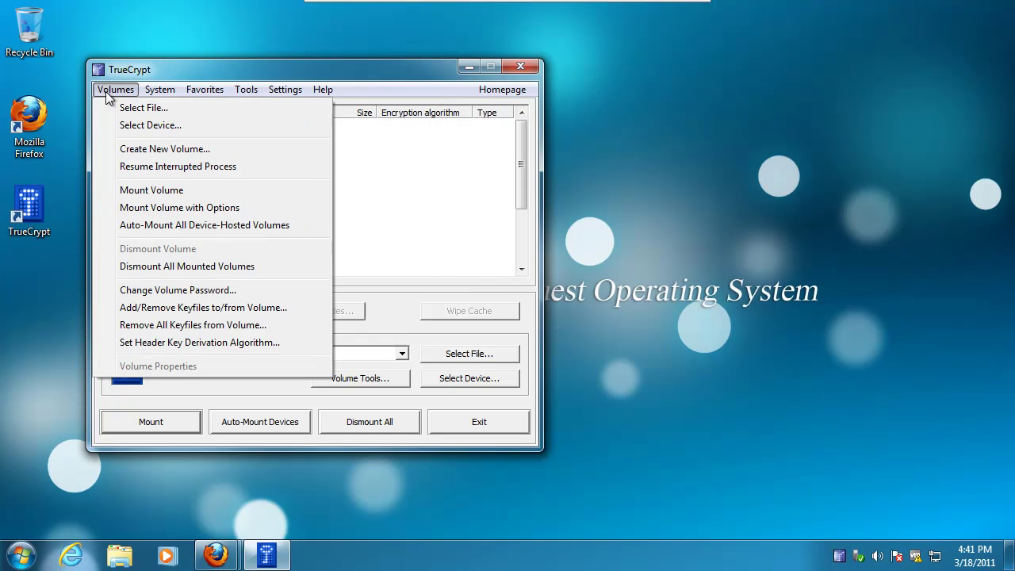
{"action": "left_click", "coordinate": [123, 151]}
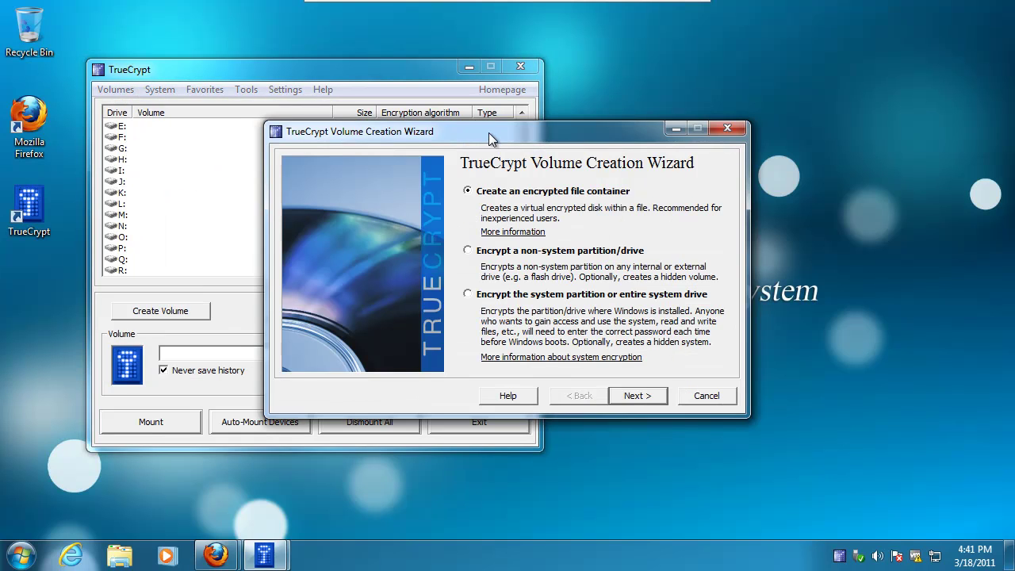
{"action": "left_click_drag", "start_coordinate": [489, 139], "coordinate": [333, 119]}
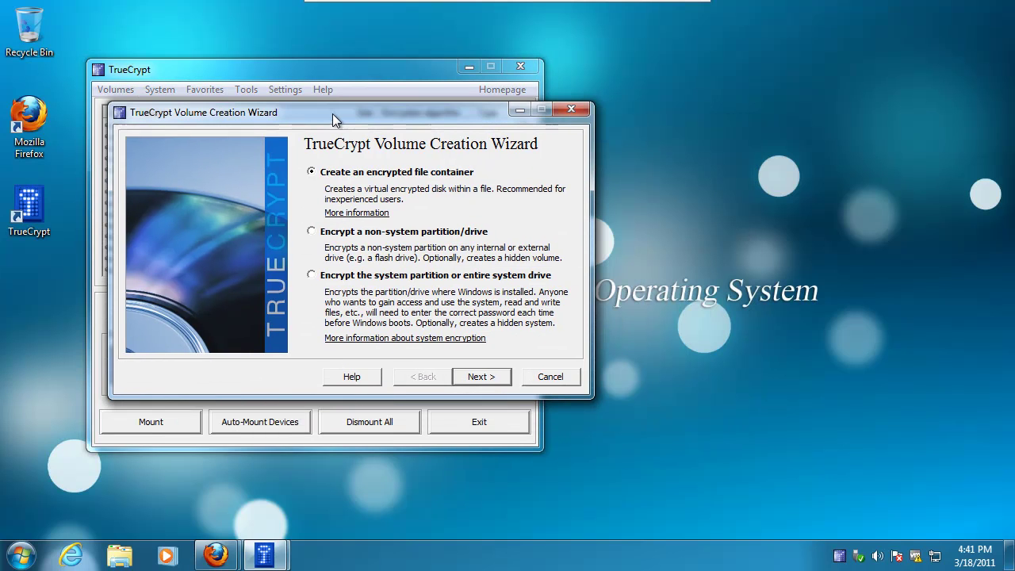
{"action": "left_click", "coordinate": [478, 379]}
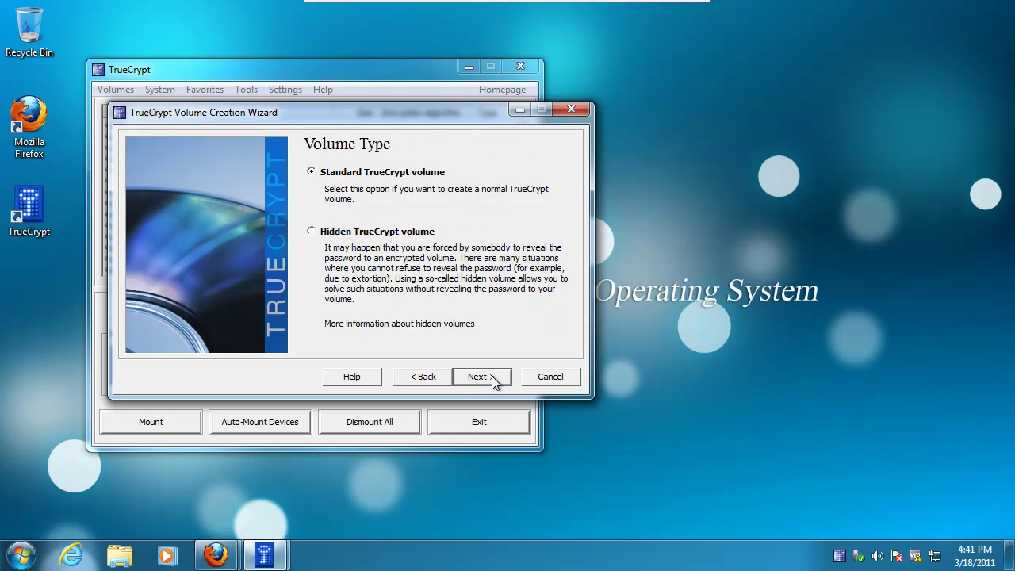
{"action": "left_click", "coordinate": [484, 378]}
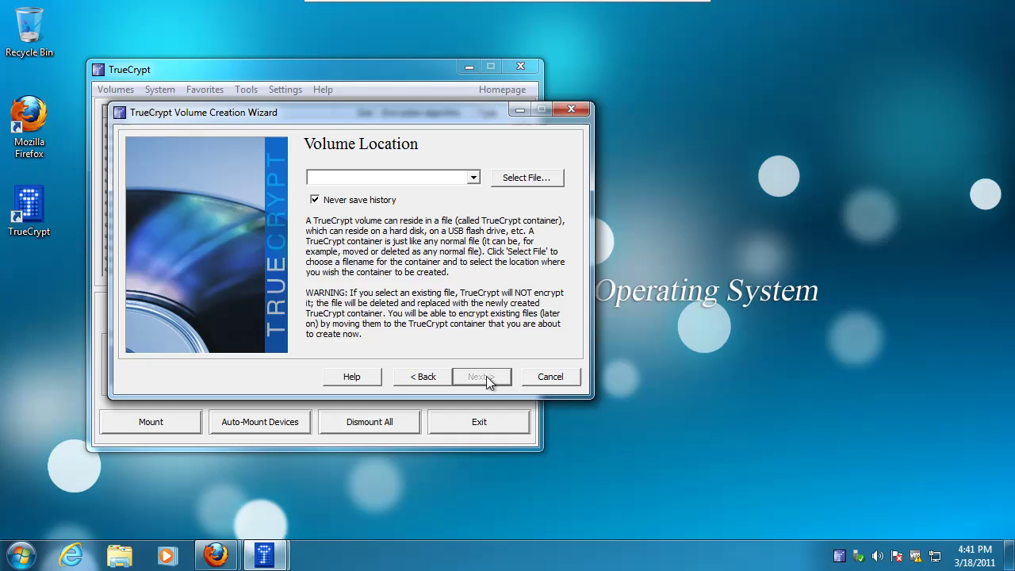
Step: Set the volume location to a new container file named browser on the Desktop
{"action": "left_click", "coordinate": [506, 177]}
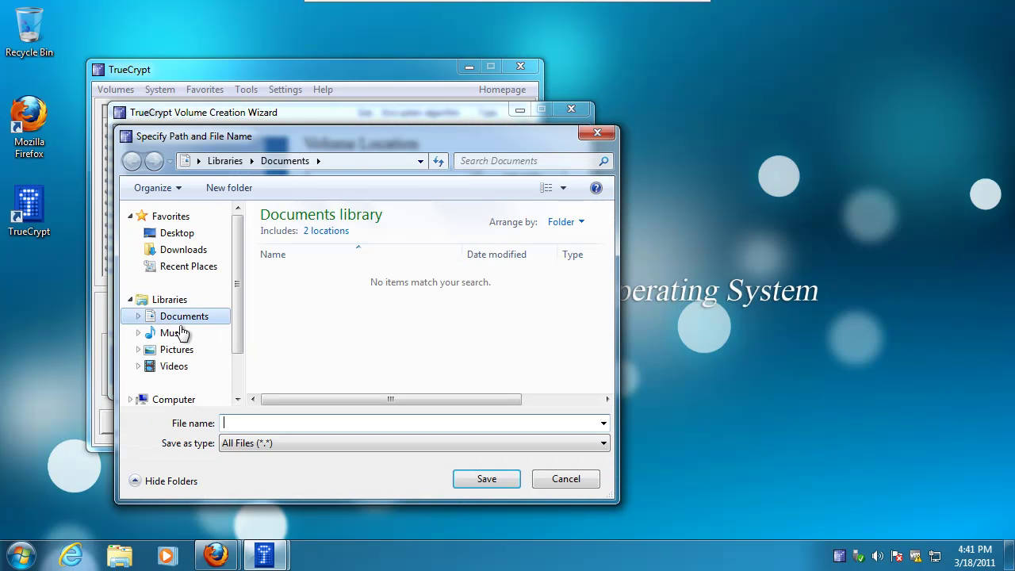
{"action": "left_click", "coordinate": [181, 233]}
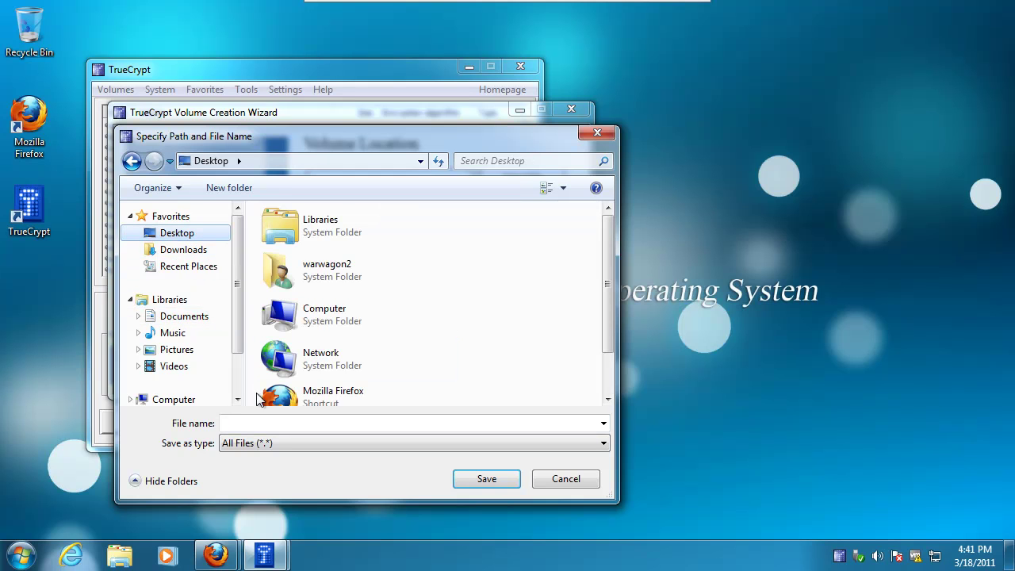
{"action": "left_click", "coordinate": [275, 424]}
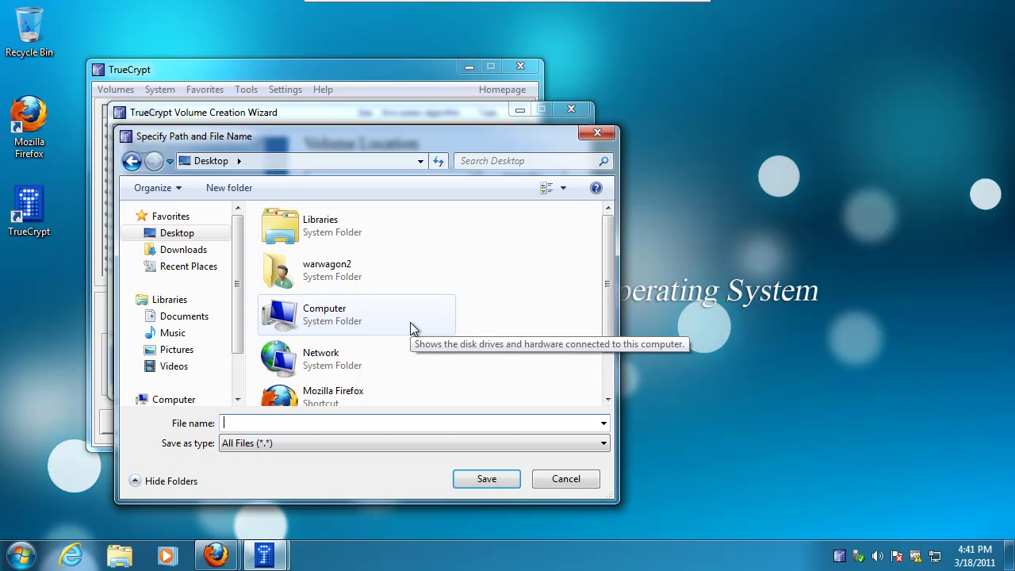
{"action": "type", "text": "browser"}
{"action": "key", "text": "Return"}
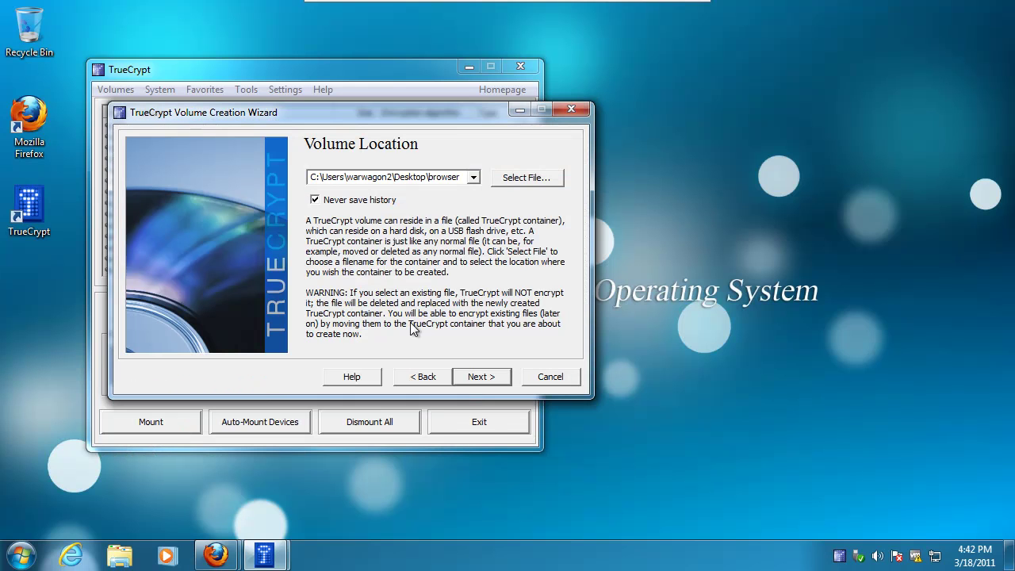
Step: Confirm the volume location and accept AES encryption with the RIPEMD-160 hash algorithm to reach the volume size settings
{"action": "double_click", "coordinate": [435, 177]}
{"action": "key", "text": "BackSpace"}
{"action": "left_click", "coordinate": [315, 200]}
{"action": "left_click", "coordinate": [315, 201]}
{"action": "left_click", "coordinate": [476, 378]}
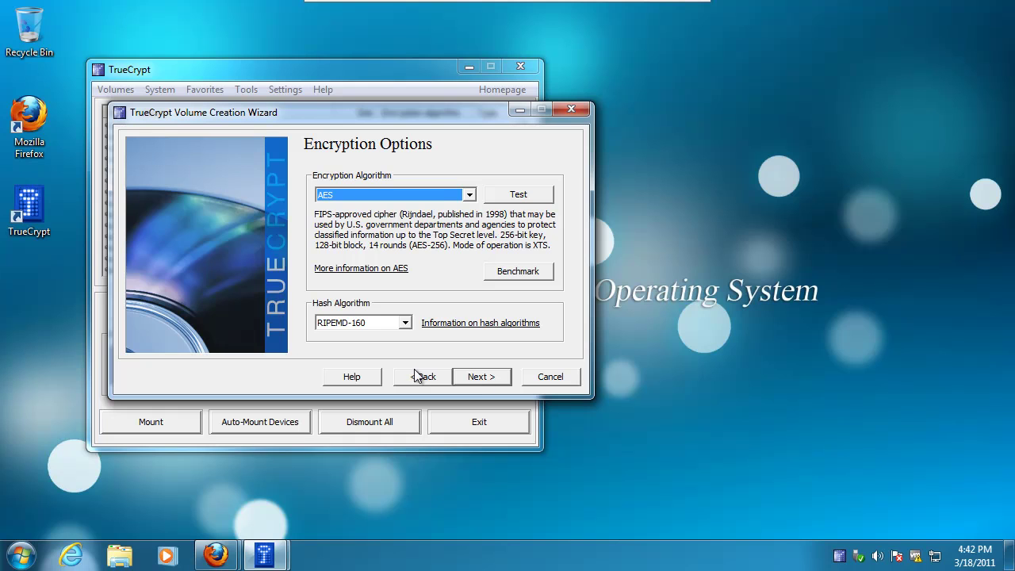
{"action": "left_click", "coordinate": [492, 378]}
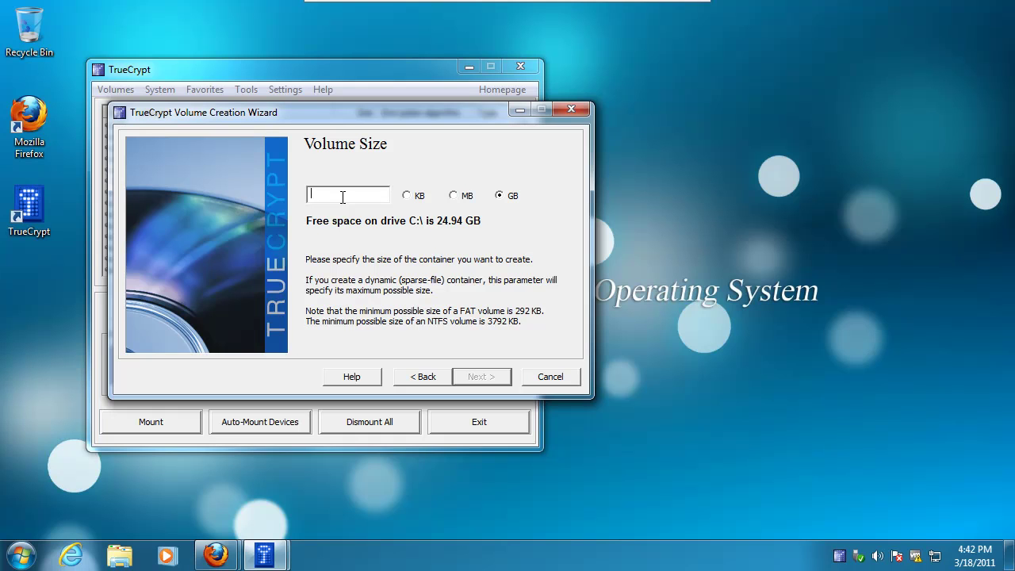
Step: Set the volume size to 4 GB, enter and confirm the volume password, and accept using a short password
{"action": "type", "text": "4"}
{"action": "left_click", "coordinate": [474, 378]}
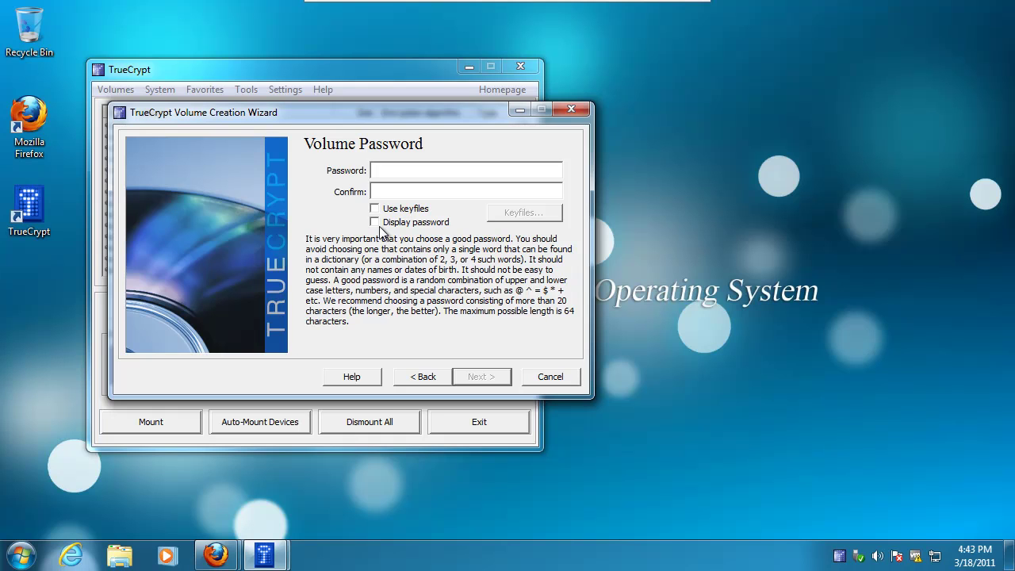
{"action": "type", "text": "*********"}
{"action": "key", "text": "Tab"}
{"action": "type", "text": "*********"}
{"action": "left_click", "coordinate": [485, 381]}
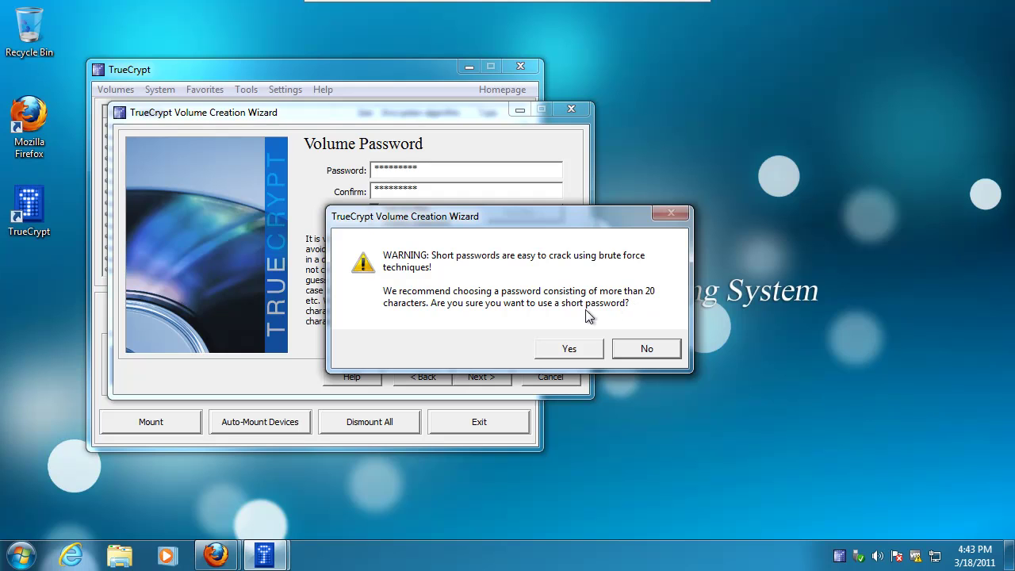
{"action": "left_click", "coordinate": [553, 353]}
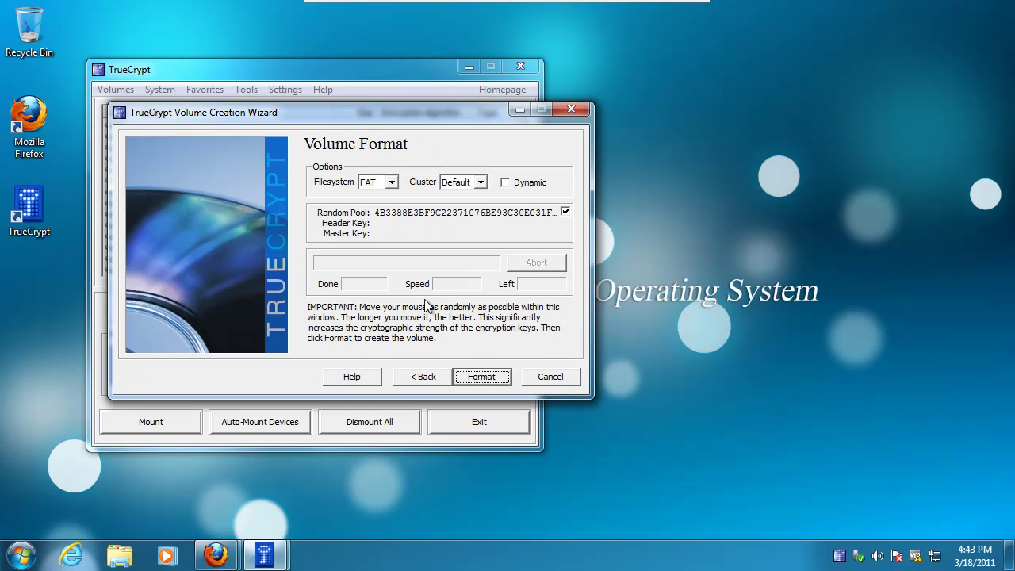
Step: Set the volume's filesystem to NTFS and keep the default cluster size
{"action": "left_click", "coordinate": [391, 181]}
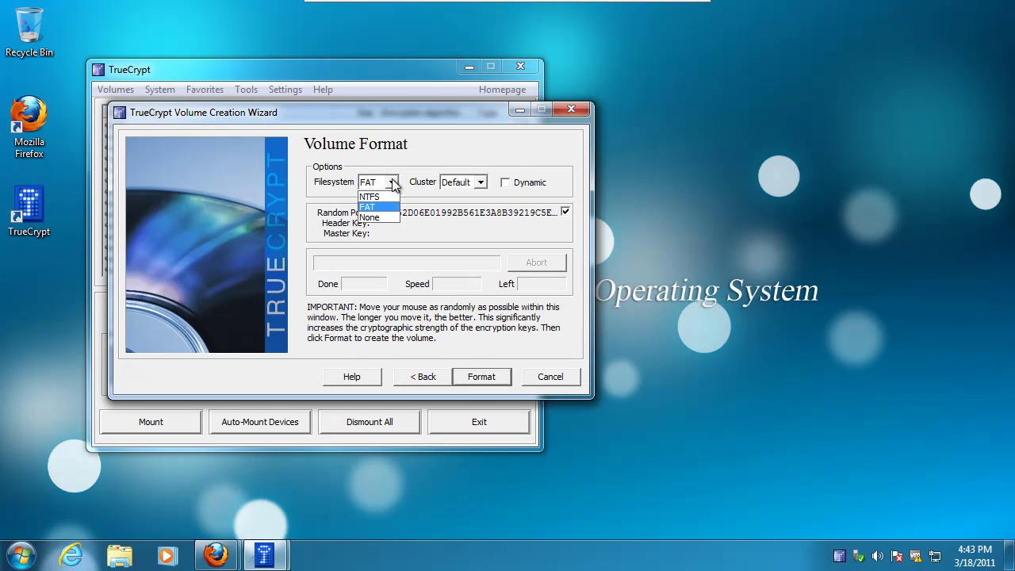
{"action": "left_click", "coordinate": [373, 205]}
{"action": "left_click", "coordinate": [480, 183]}
{"action": "left_click", "coordinate": [482, 183]}
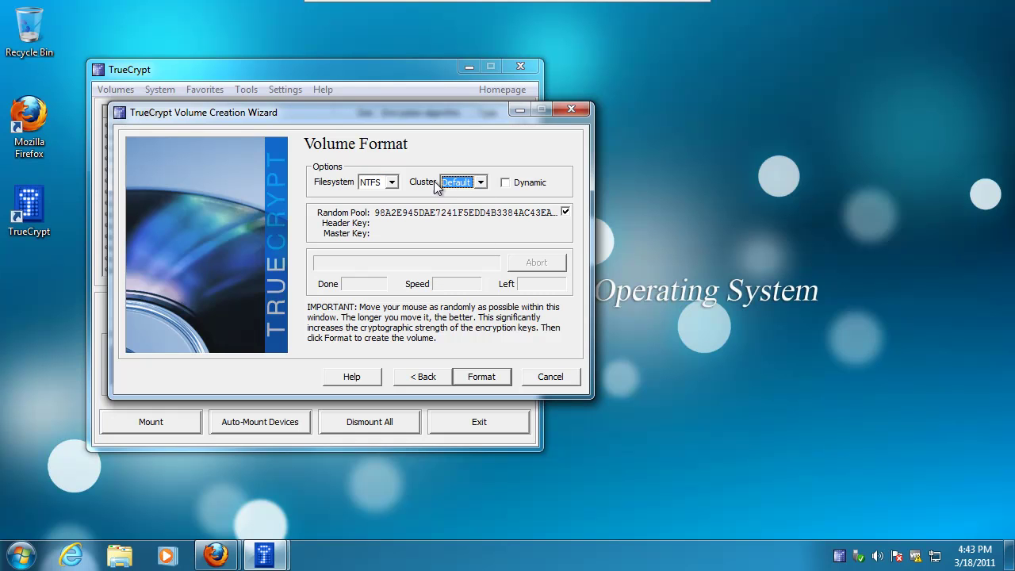
Step: Try to format the volume, agreeing to replace the existing file at the Desktop path
{"action": "left_click", "coordinate": [481, 377]}
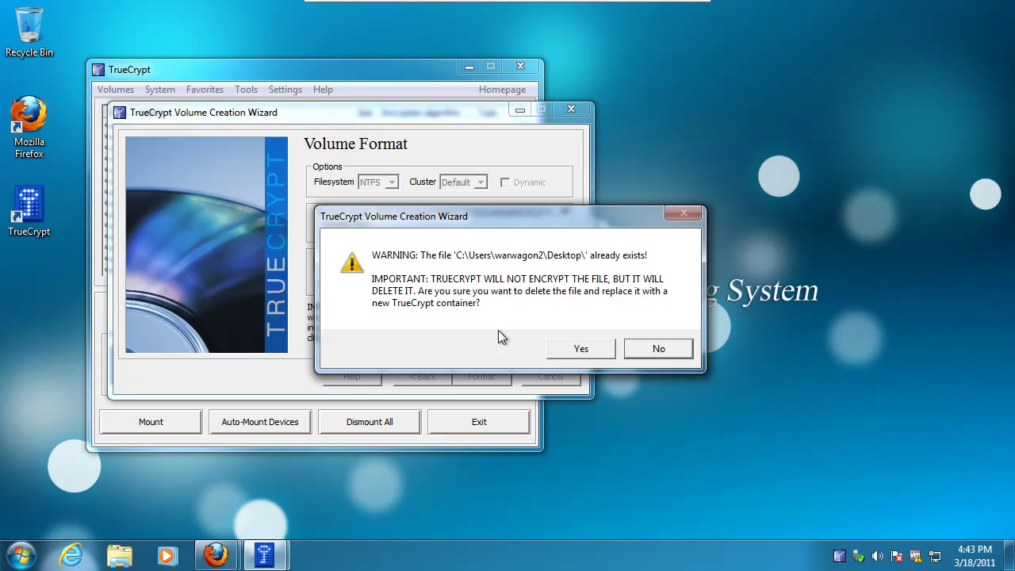
{"action": "left_click", "coordinate": [582, 352]}
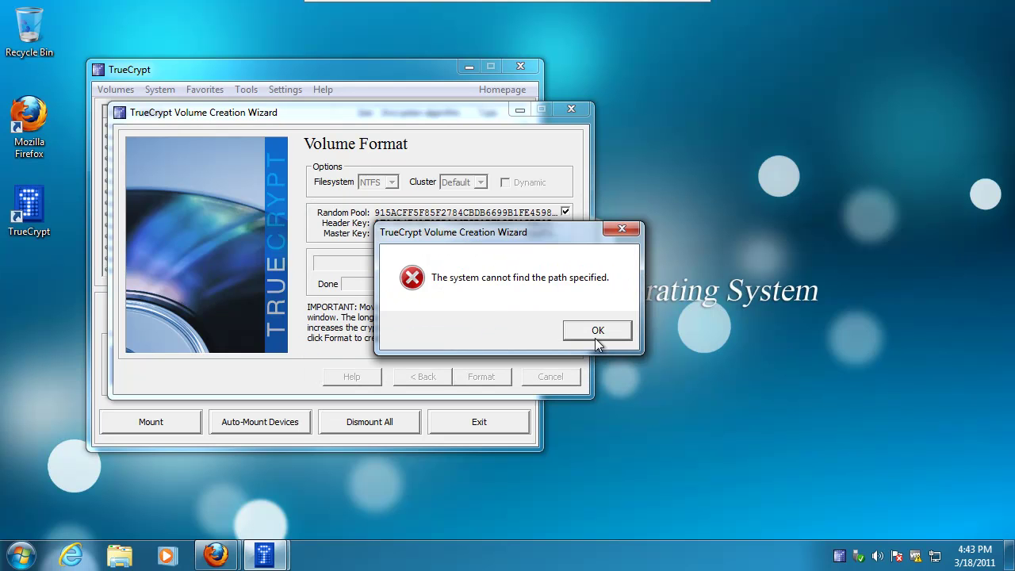
{"action": "left_click", "coordinate": [596, 334]}
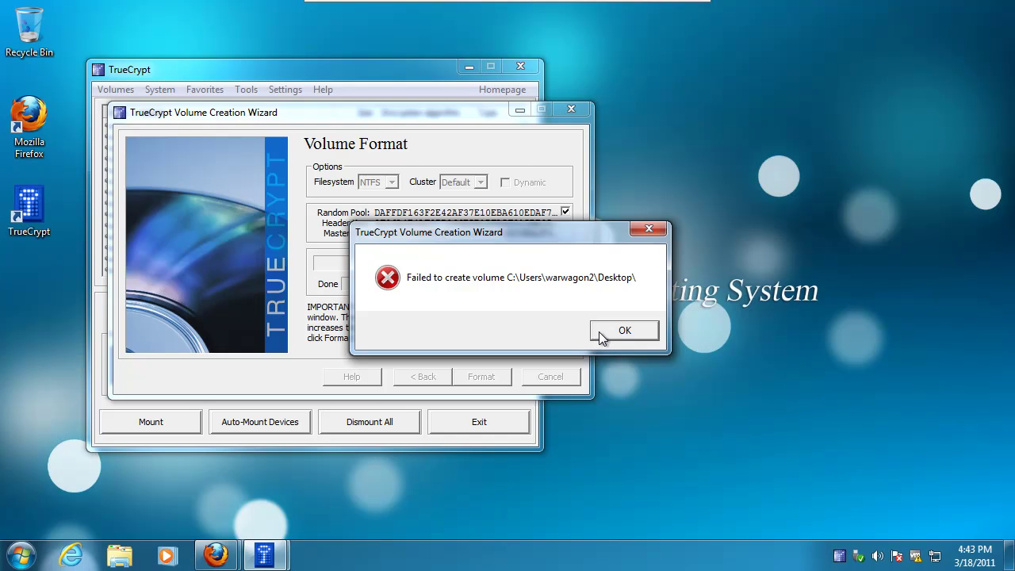
{"action": "left_click", "coordinate": [601, 331]}
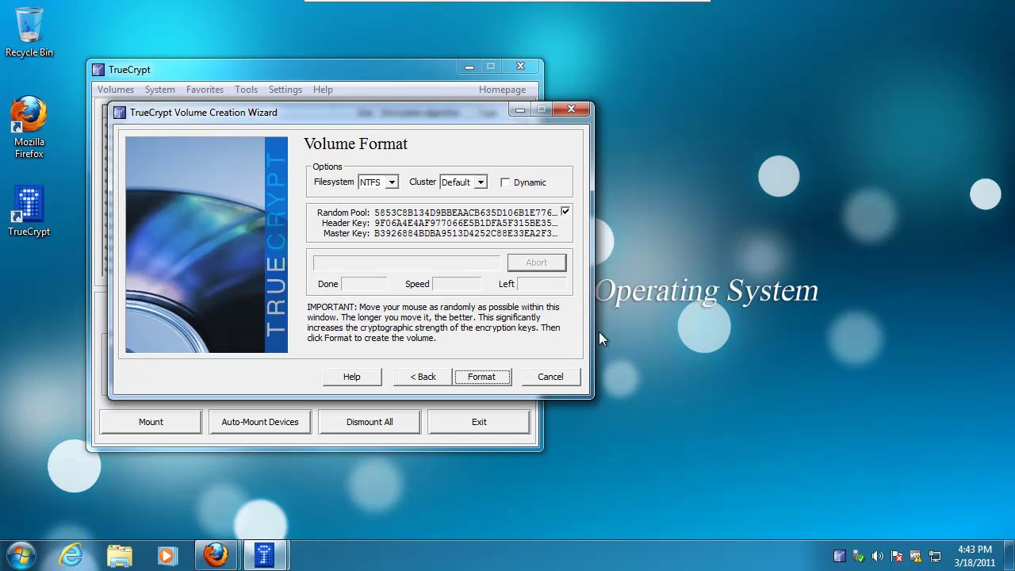
Step: Return to the volume location settings and add the file name browser to the Desktop path
{"action": "left_click", "coordinate": [411, 378]}
{"action": "left_click", "coordinate": [421, 378]}
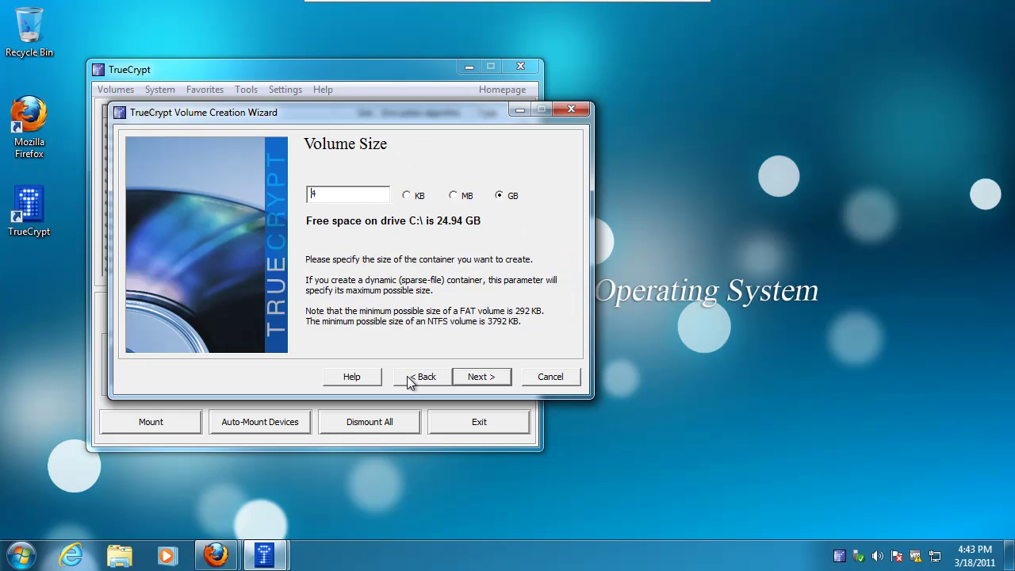
{"action": "left_click", "coordinate": [421, 377]}
{"action": "left_click", "coordinate": [420, 378]}
{"action": "left_click", "coordinate": [453, 176]}
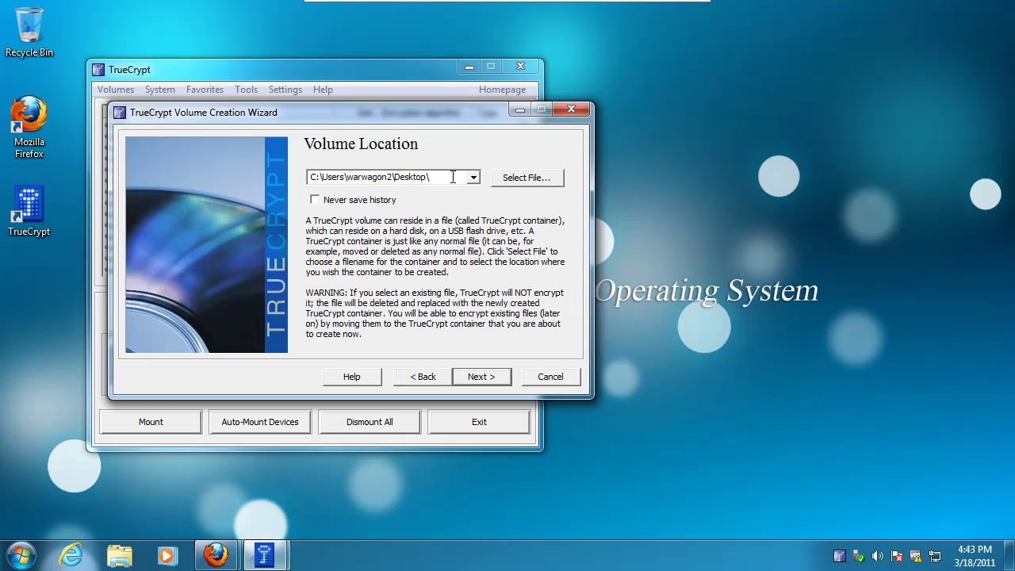
{"action": "type", "text": "browser"}
Step: Keep the AES and RIPEMD-160 encryption, size and short password already set, and start formatting the NTFS volume
{"action": "left_click", "coordinate": [476, 379]}
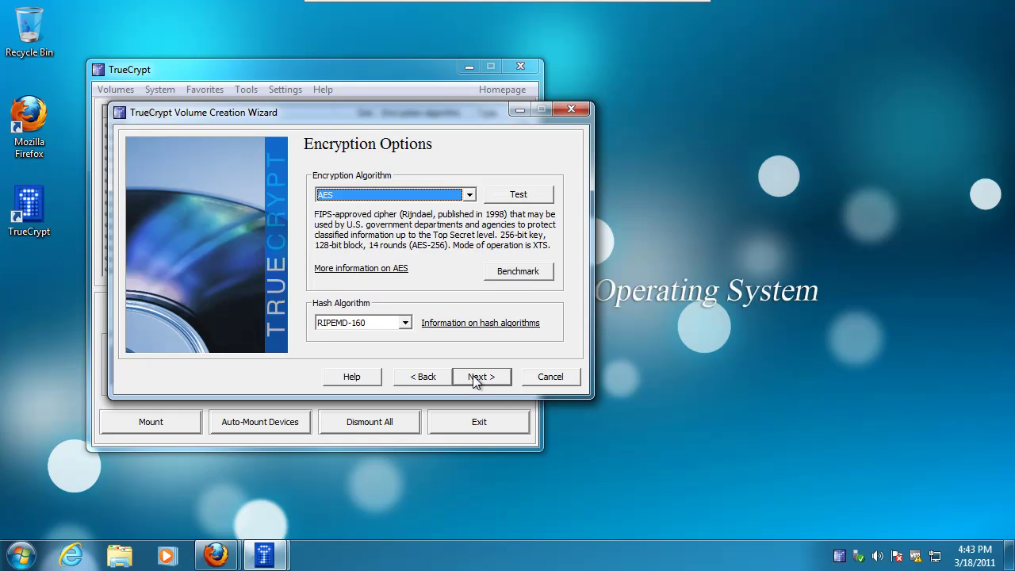
{"action": "left_click", "coordinate": [476, 380]}
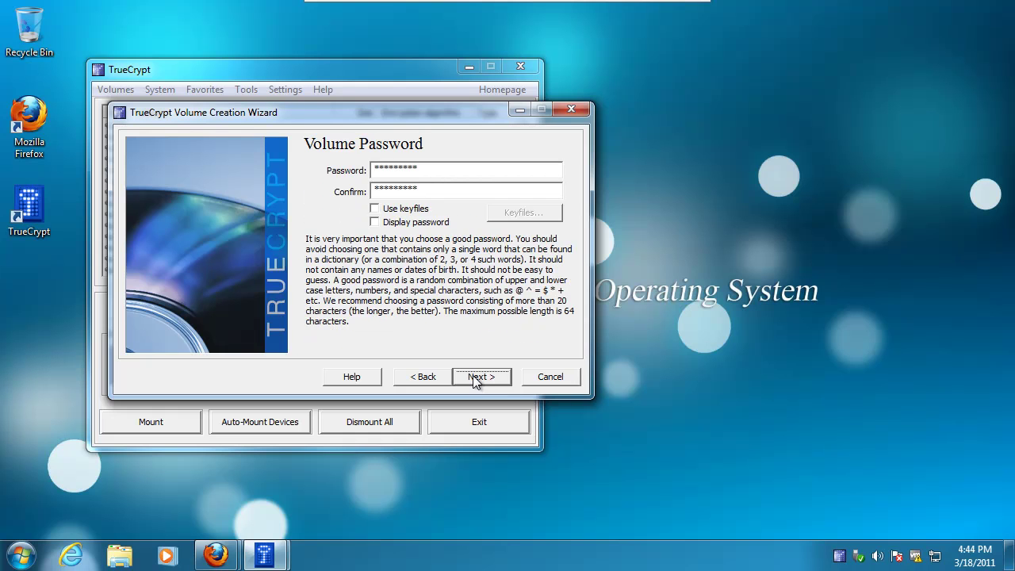
{"action": "left_click", "coordinate": [476, 380]}
{"action": "left_click", "coordinate": [553, 347]}
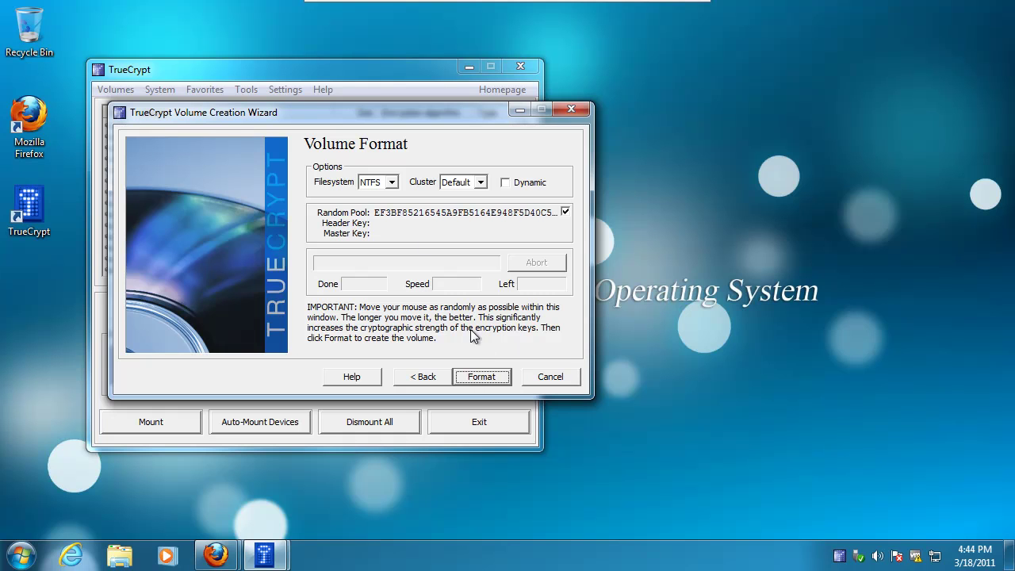
{"action": "left_click", "coordinate": [480, 379]}
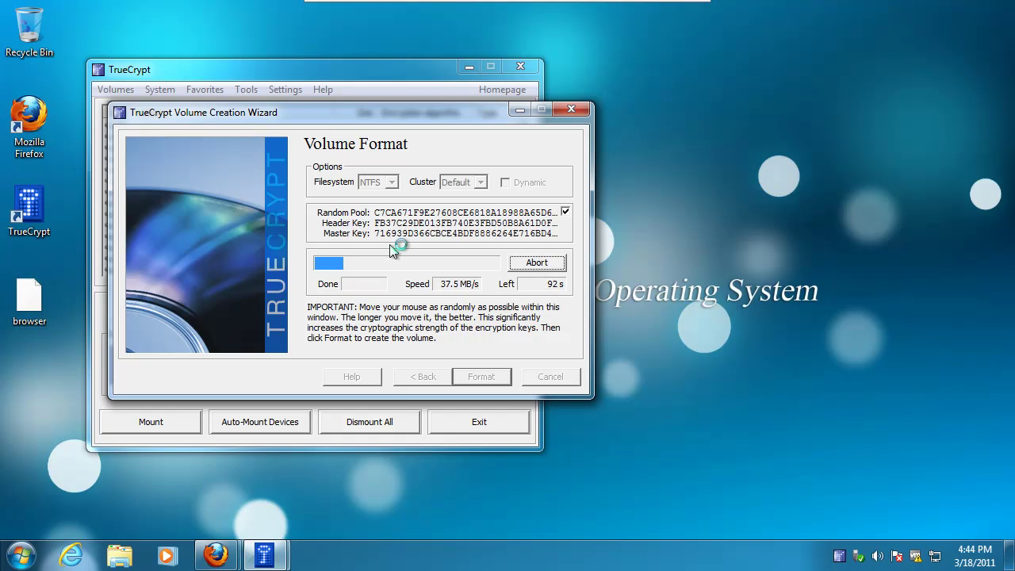
{"action": "left_click_drag", "start_coordinate": [298, 111], "coordinate": [688, 38]}
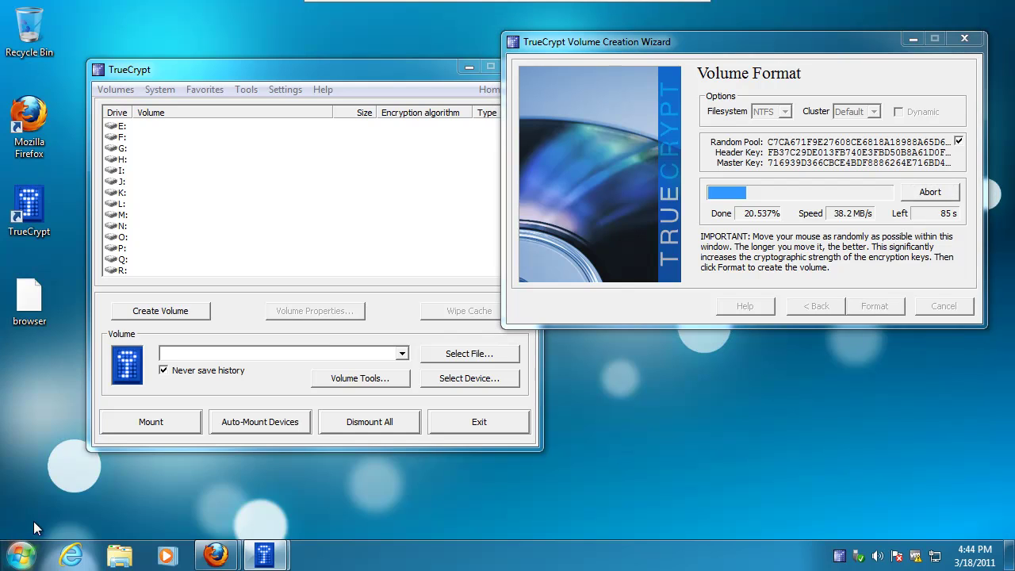
{"action": "key", "text": "super"}
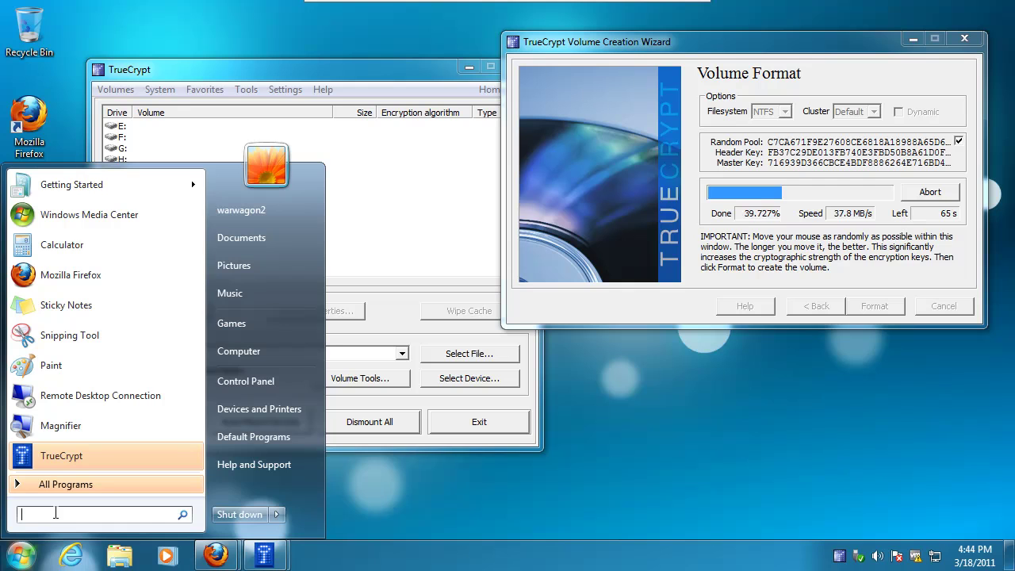
{"action": "type", "text": "www.portablea"}
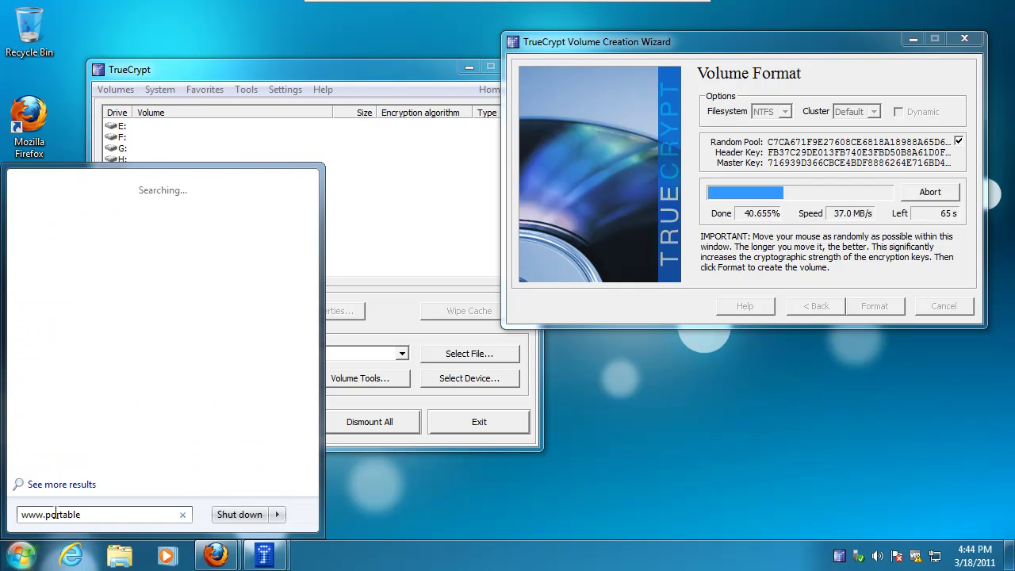
{"action": "type", "text": "pps.com"}
{"action": "key", "text": "Return"}
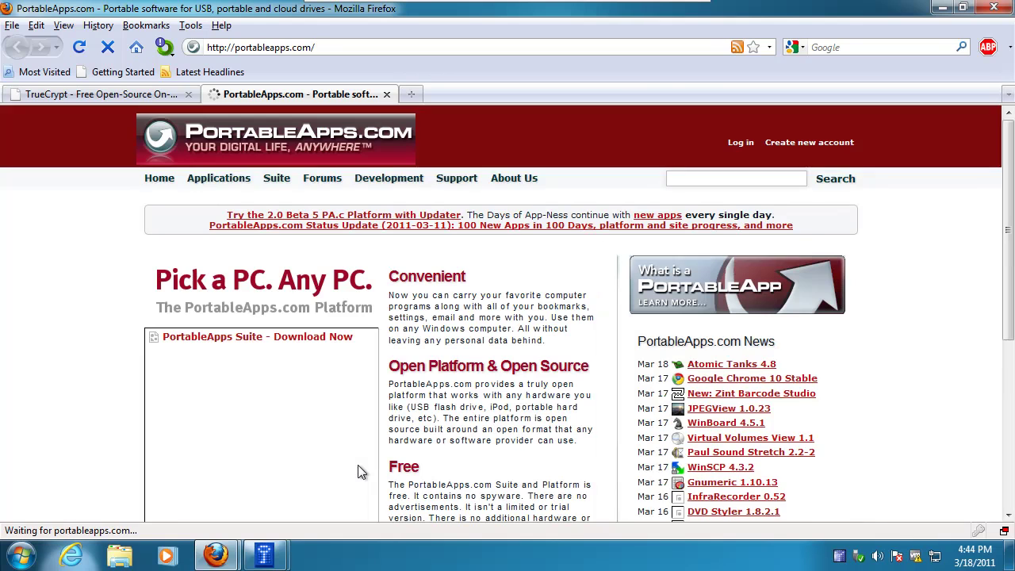
Step: Search the PortableApps site for firefox and download the installer FirefoxPortable_3.6.15_English.paf.exe
{"action": "left_click", "coordinate": [733, 178]}
{"action": "type", "text": "firefox"}
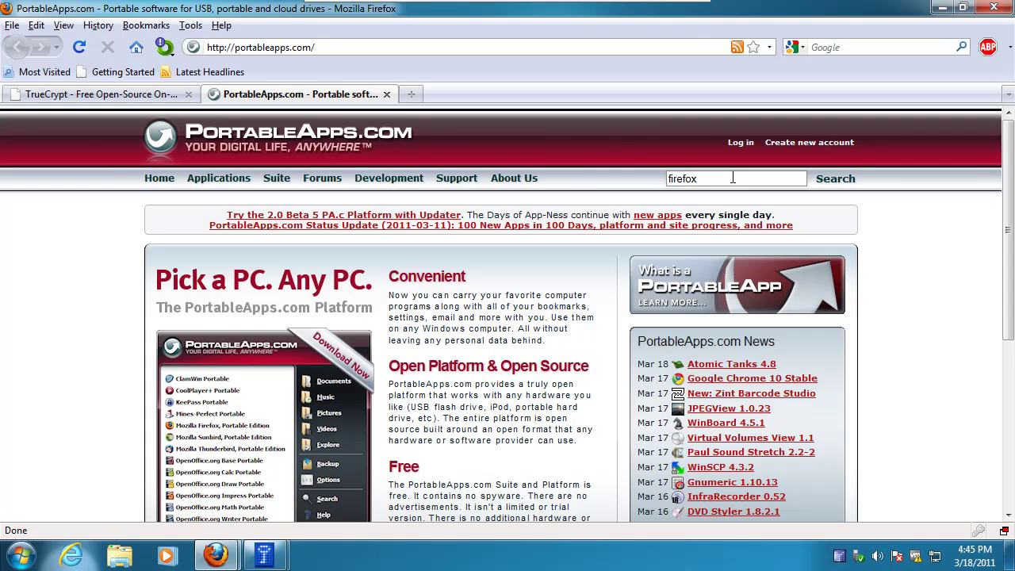
{"action": "key", "text": "Return"}
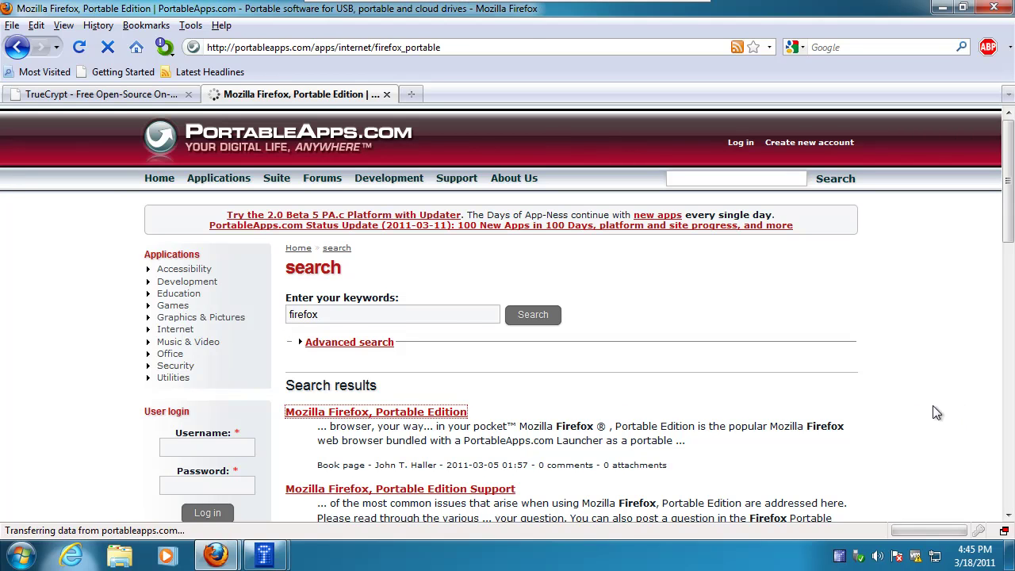
{"action": "left_click", "coordinate": [369, 388]}
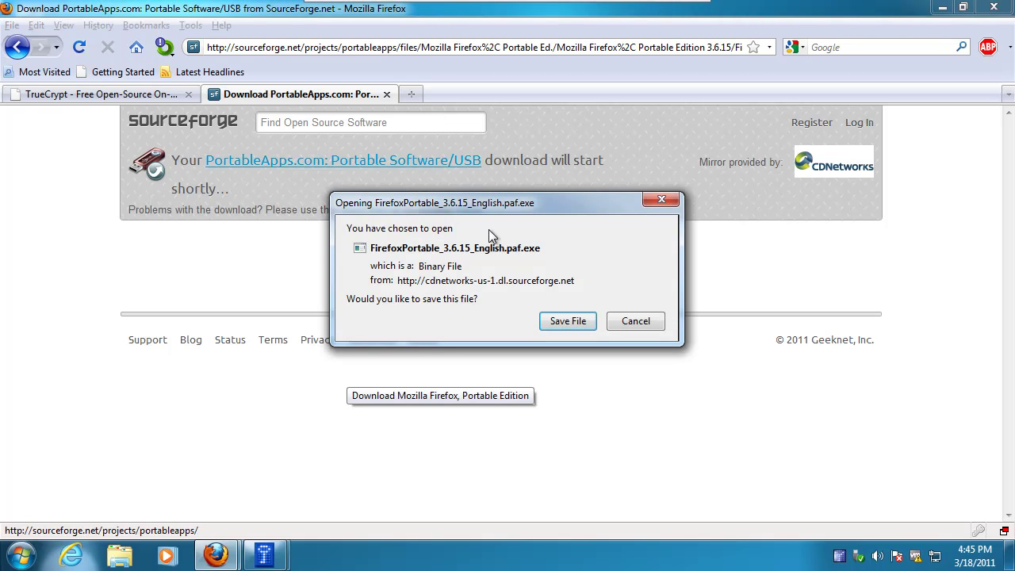
{"action": "left_click", "coordinate": [568, 320]}
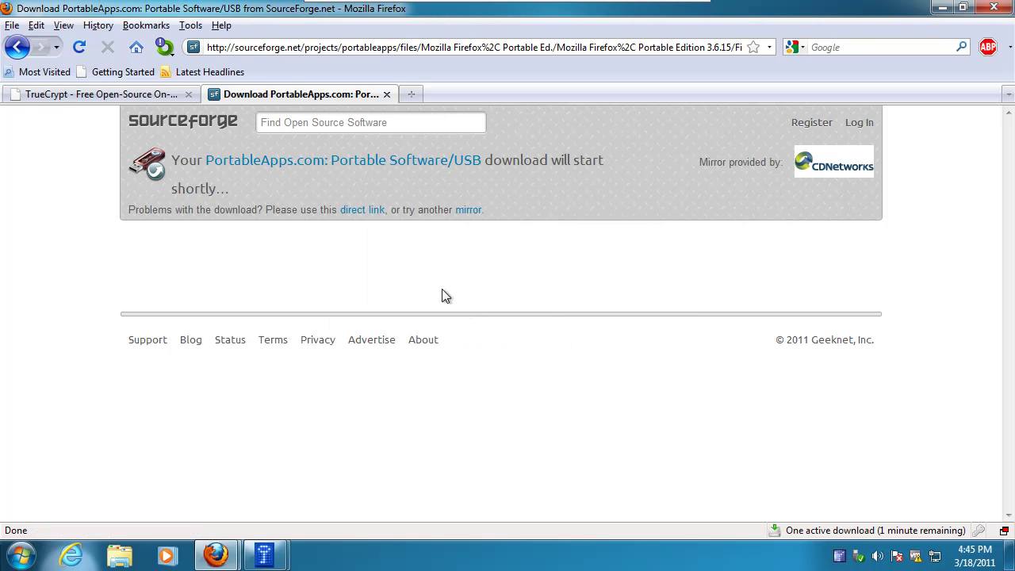
Step: Bring up the Downloads window and the TrueCrypt wizard over the browser, arranging them apart from each other
{"action": "left_click", "coordinate": [216, 555]}
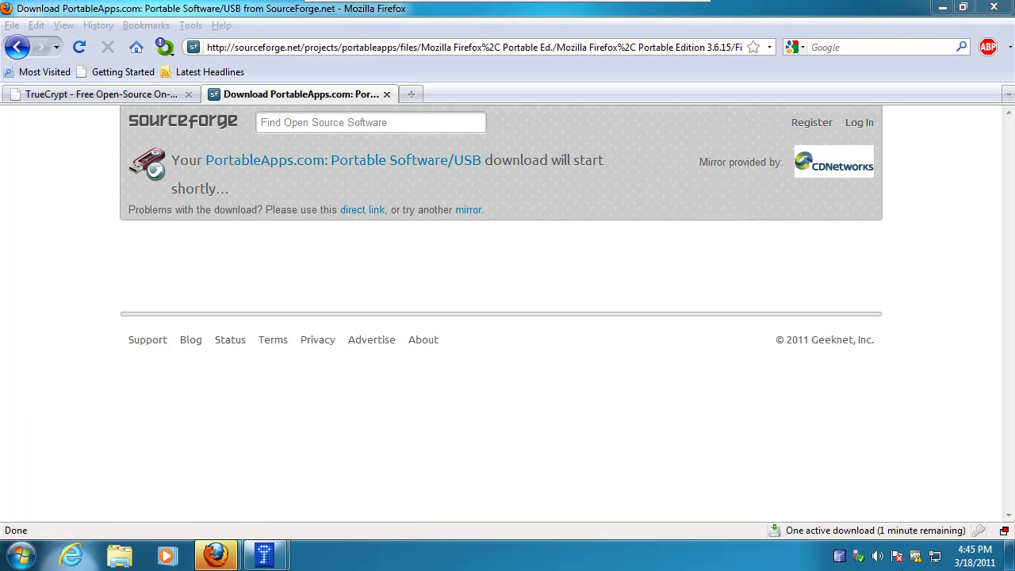
{"action": "left_click", "coordinate": [774, 530]}
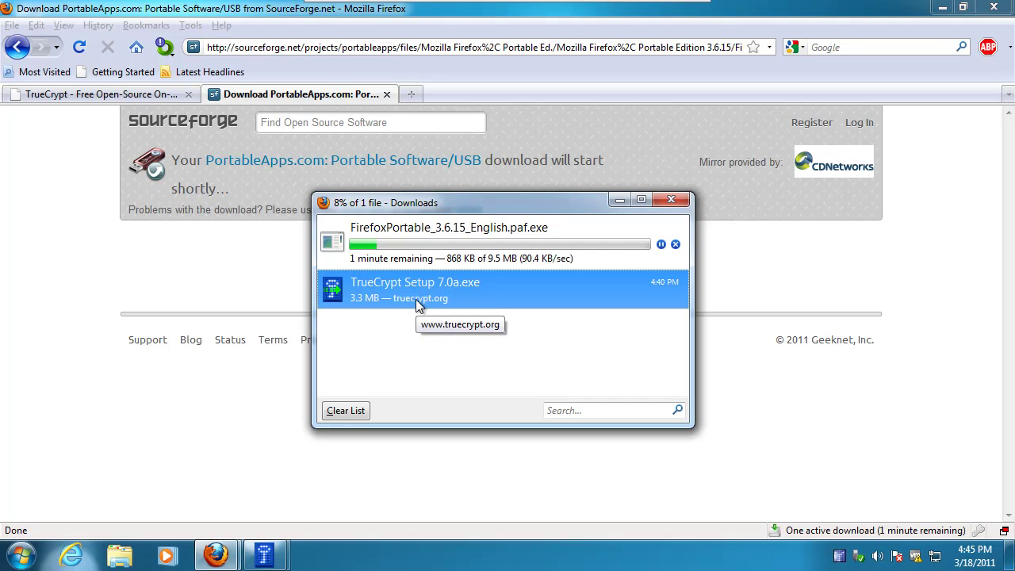
{"action": "left_click_drag", "start_coordinate": [483, 208], "coordinate": [696, 164]}
{"action": "mouse_move", "coordinate": [277, 563]}
{"action": "left_click", "coordinate": [356, 465]}
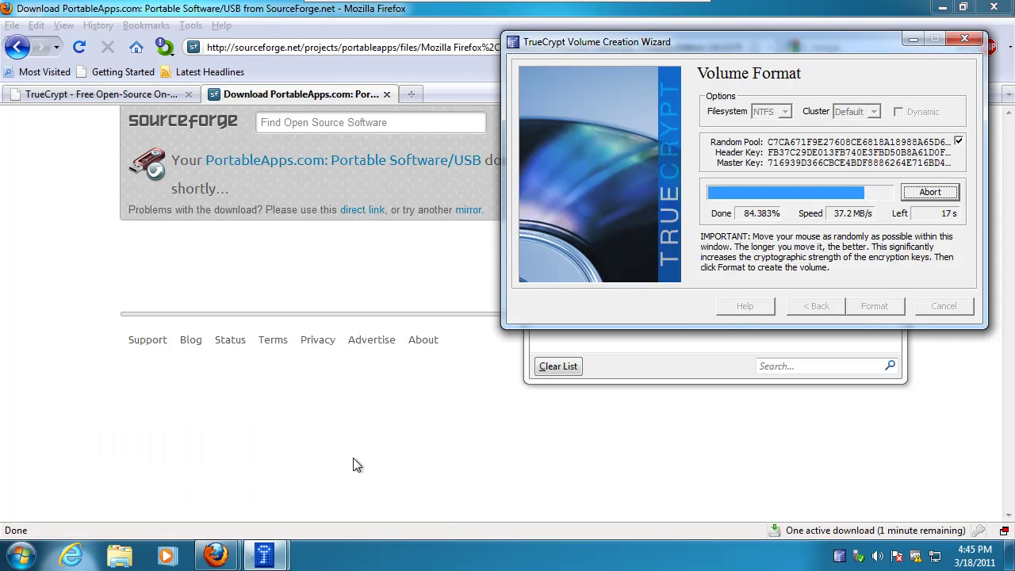
{"action": "left_click_drag", "start_coordinate": [810, 45], "coordinate": [394, 71]}
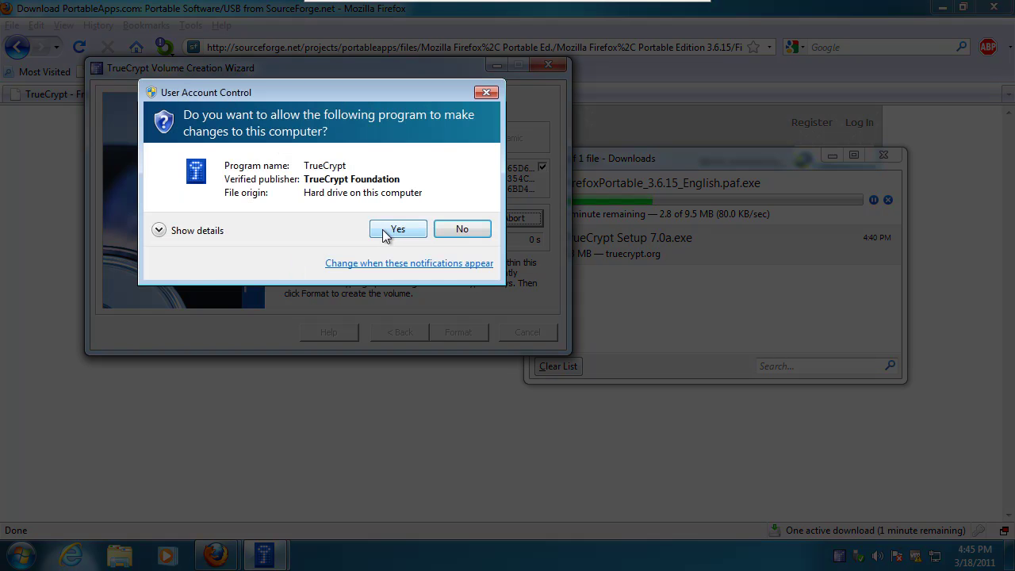
Step: Allow TrueCrypt to make changes to the computer, acknowledge the volume creation and exit the wizard
{"action": "left_click", "coordinate": [385, 230]}
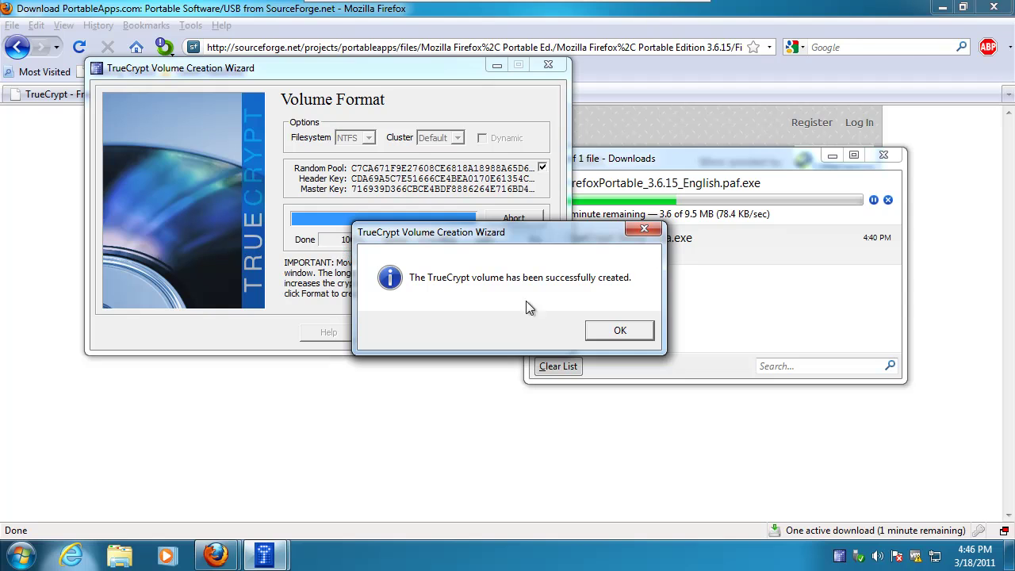
{"action": "left_click", "coordinate": [619, 331]}
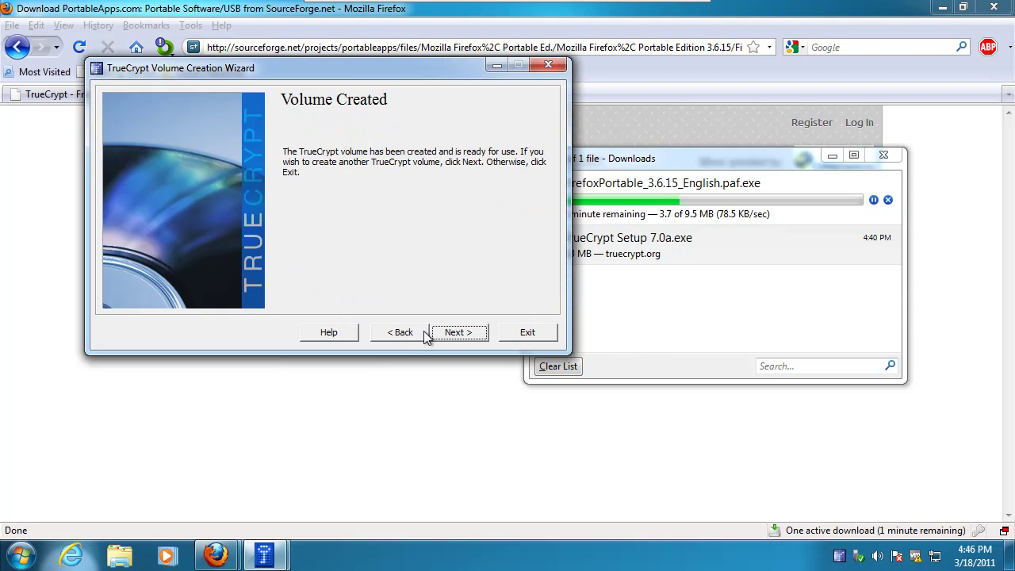
{"action": "left_click", "coordinate": [530, 334]}
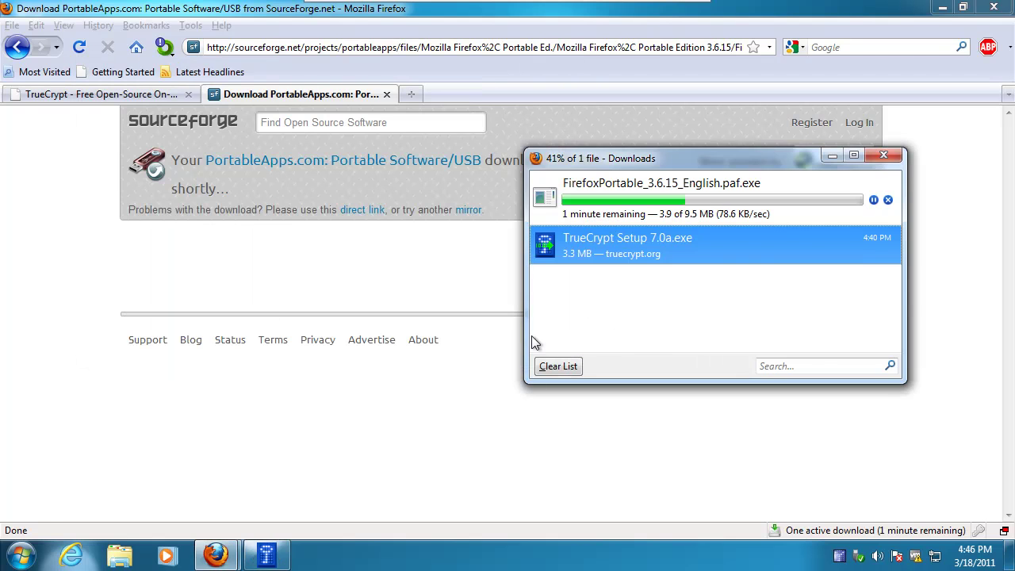
Step: Switch to TrueCrypt, turn off Never save history and choose the browser file on the Desktop as the volume
{"action": "left_click", "coordinate": [258, 548]}
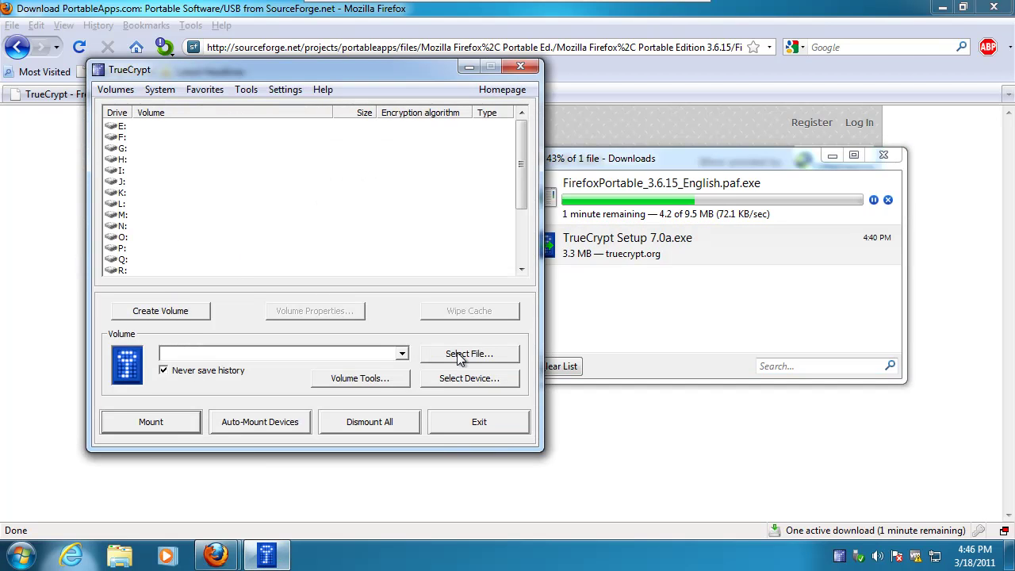
{"action": "left_click", "coordinate": [165, 371]}
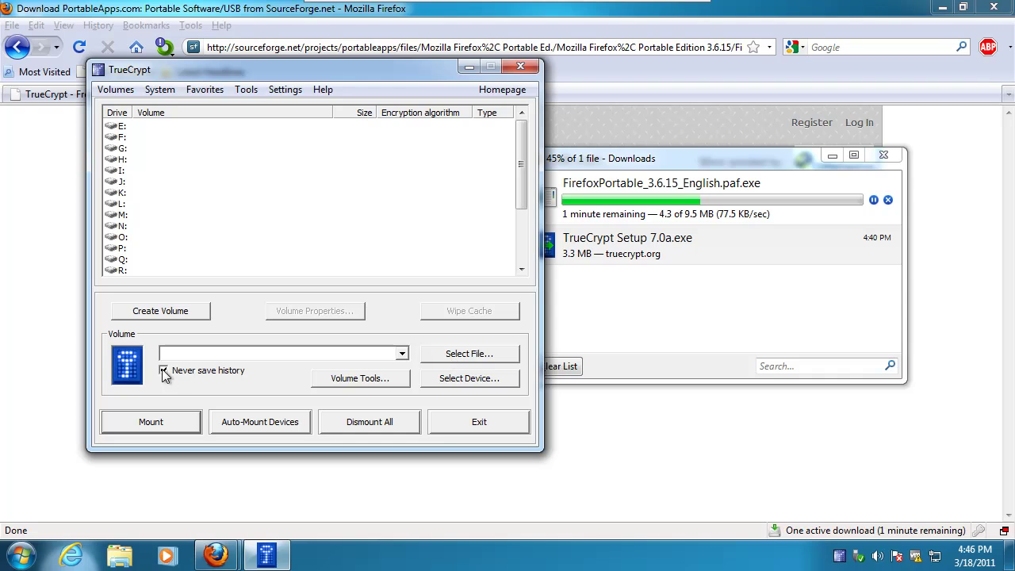
{"action": "left_click", "coordinate": [464, 355]}
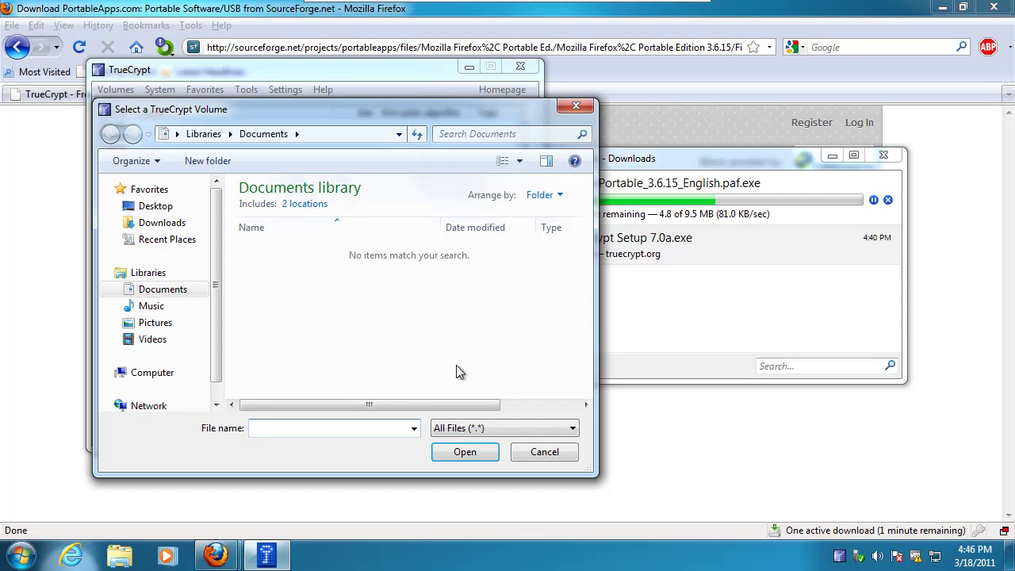
{"action": "left_click", "coordinate": [156, 205]}
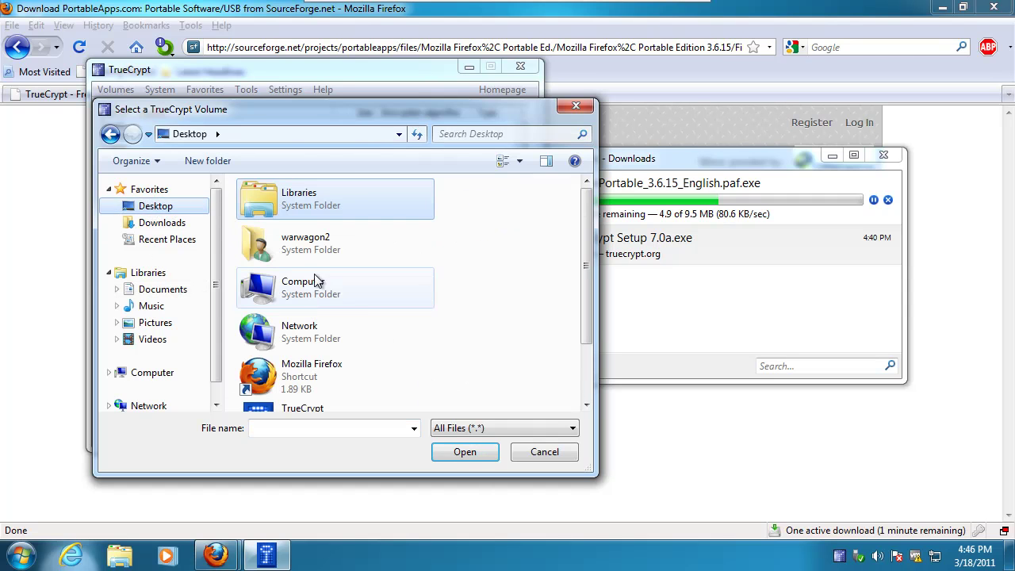
{"action": "scroll", "coordinate": [590, 317], "scroll_direction": "down", "scroll_amount": 2}
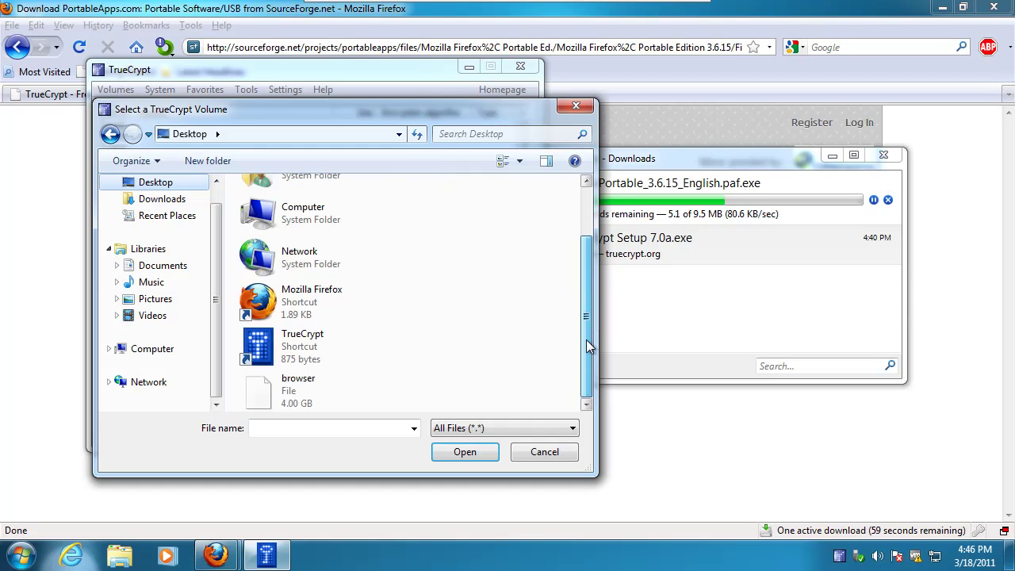
{"action": "double_click", "coordinate": [275, 390]}
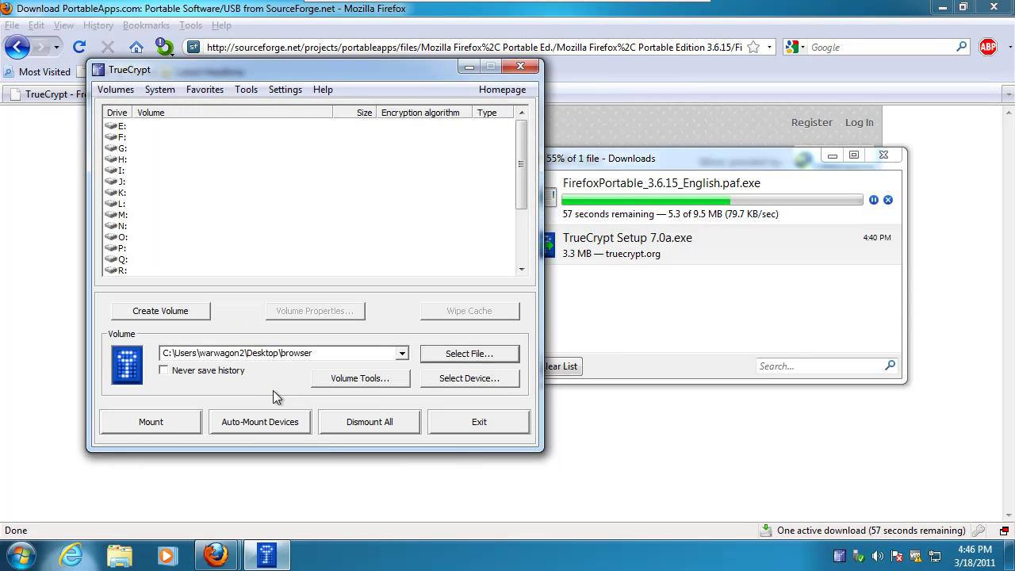
Step: Mount the browser volume on drive letter E:, entering the volume password
{"action": "left_click", "coordinate": [152, 424]}
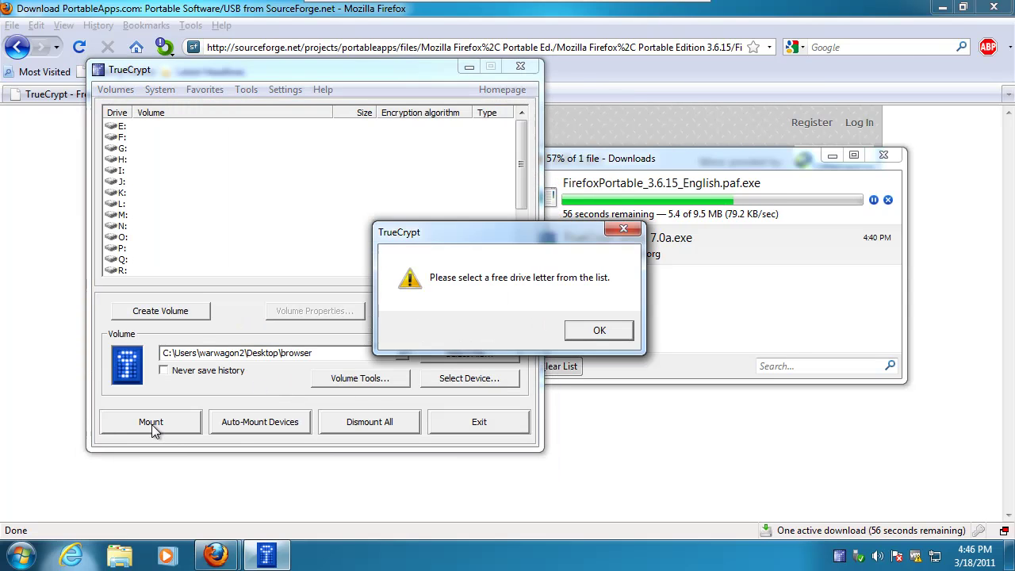
{"action": "left_click", "coordinate": [608, 329]}
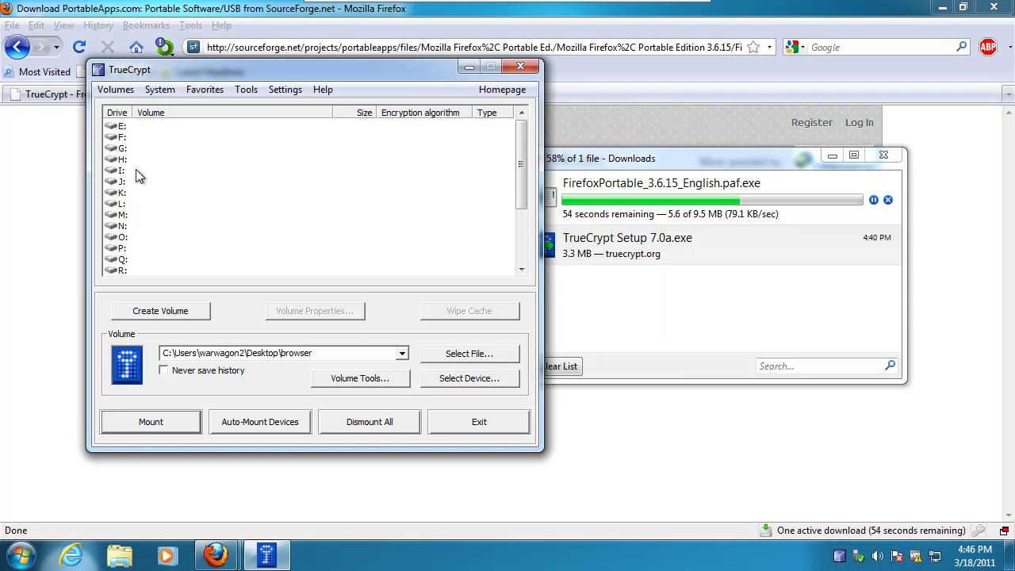
{"action": "left_click", "coordinate": [115, 127]}
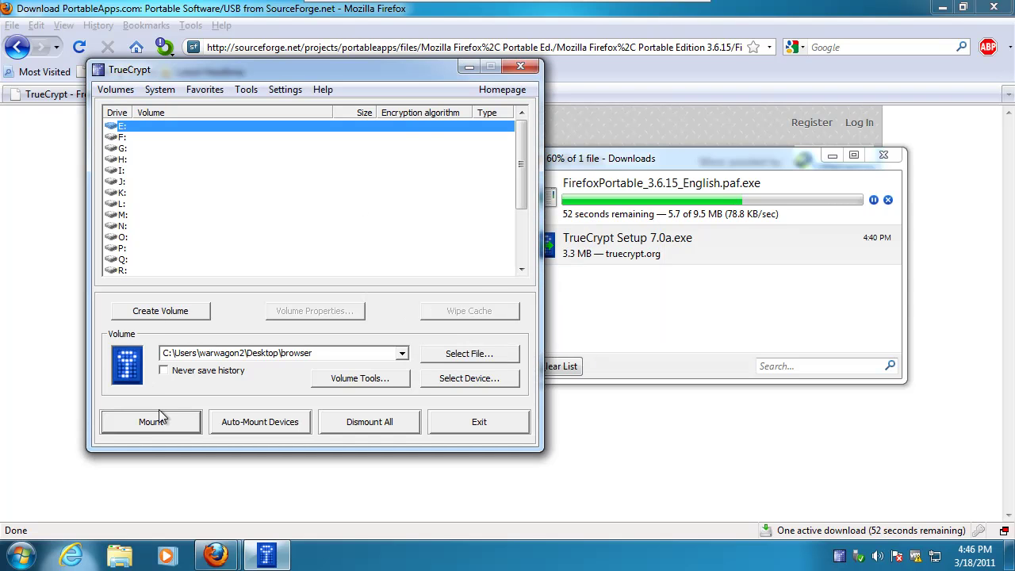
{"action": "left_click", "coordinate": [163, 416]}
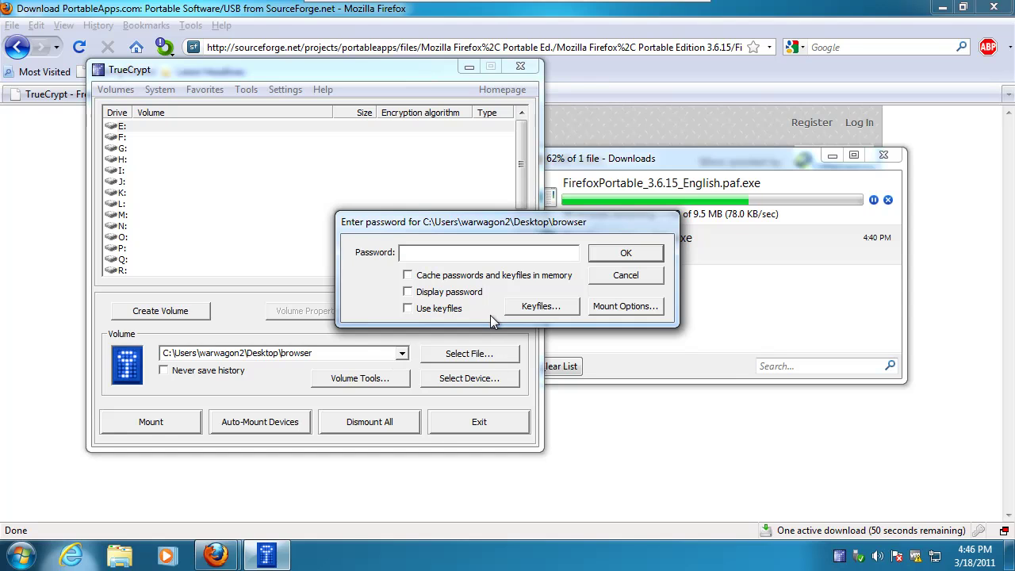
{"action": "type", "text": "*********"}
{"action": "left_click", "coordinate": [596, 256]}
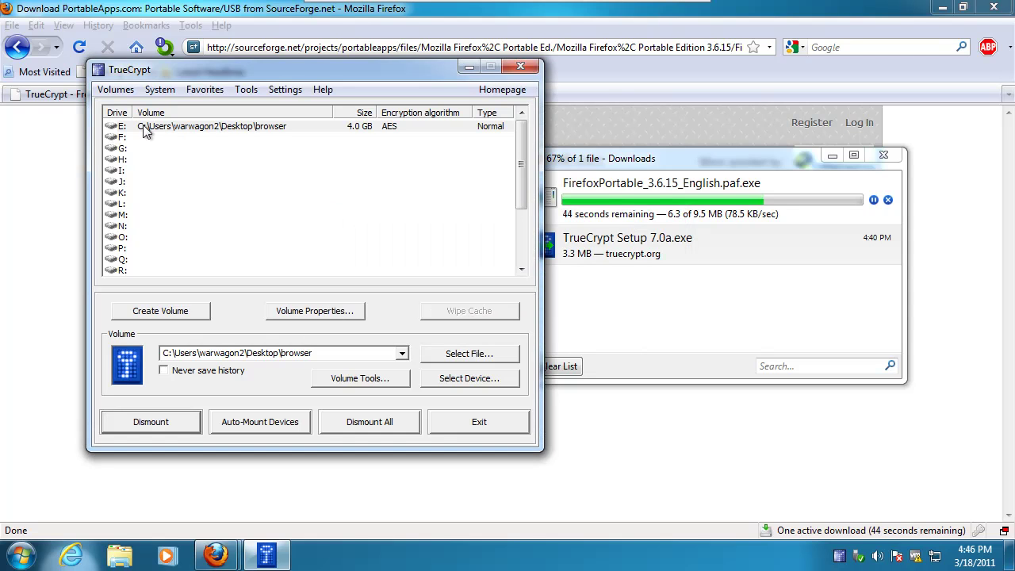
Step: Open drive E: in a file window placed beside the Desktop icons and select the browser container file
{"action": "key", "text": "super+r"}
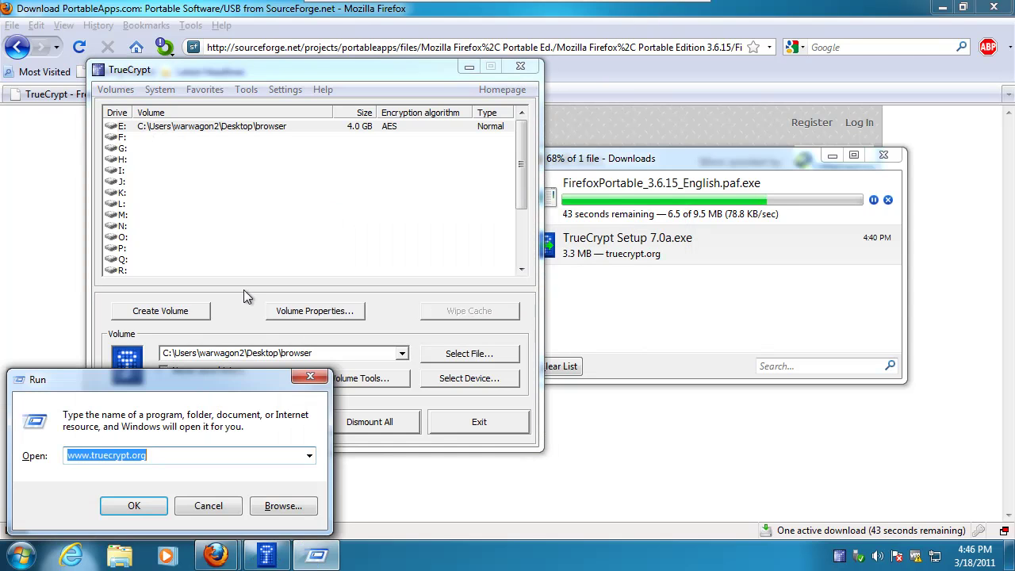
{"action": "type", "text": "e:"}
{"action": "key", "text": "Return"}
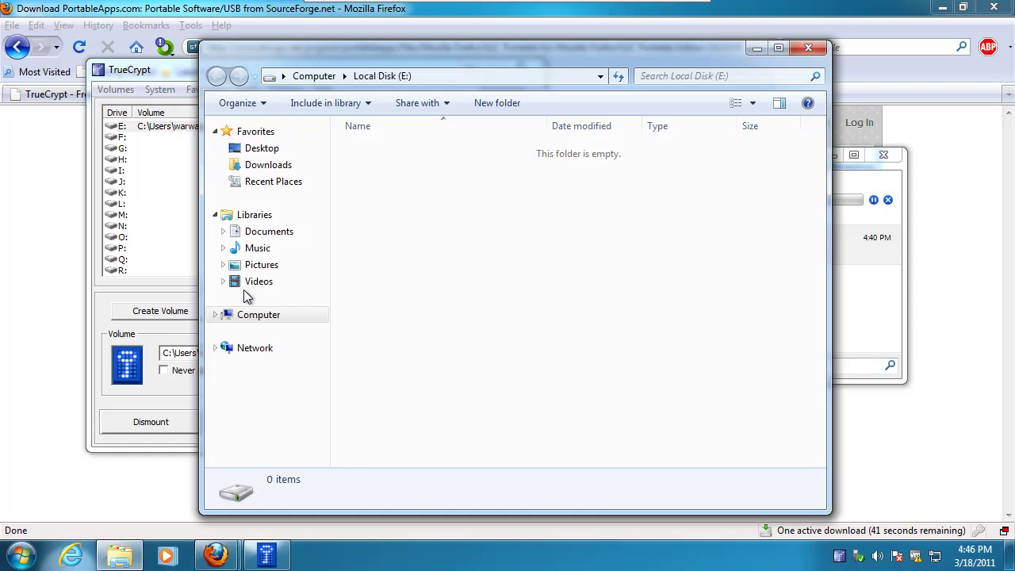
{"action": "left_click_drag", "start_coordinate": [387, 52], "coordinate": [296, 42]}
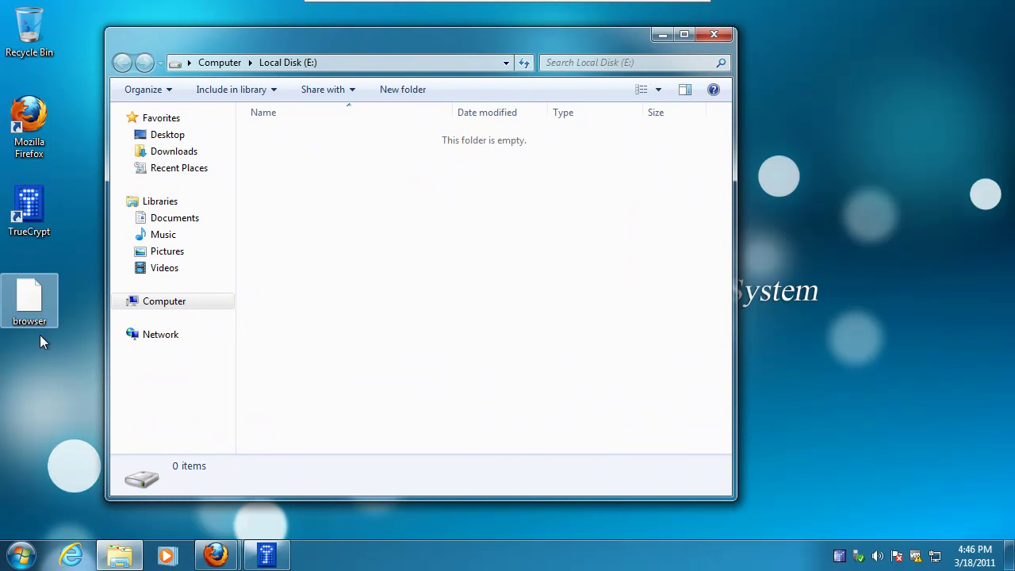
{"action": "left_click_drag", "start_coordinate": [32, 308], "coordinate": [38, 286]}
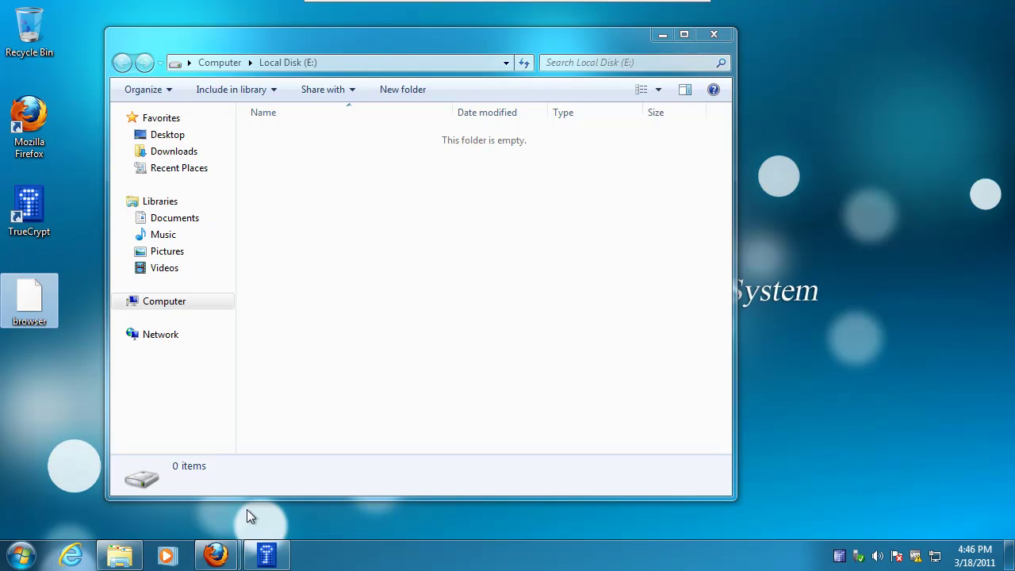
Step: Bring up Firefox's Downloads window and clear the finished downloads from its list
{"action": "left_click", "coordinate": [216, 556]}
{"action": "left_click", "coordinate": [309, 504]}
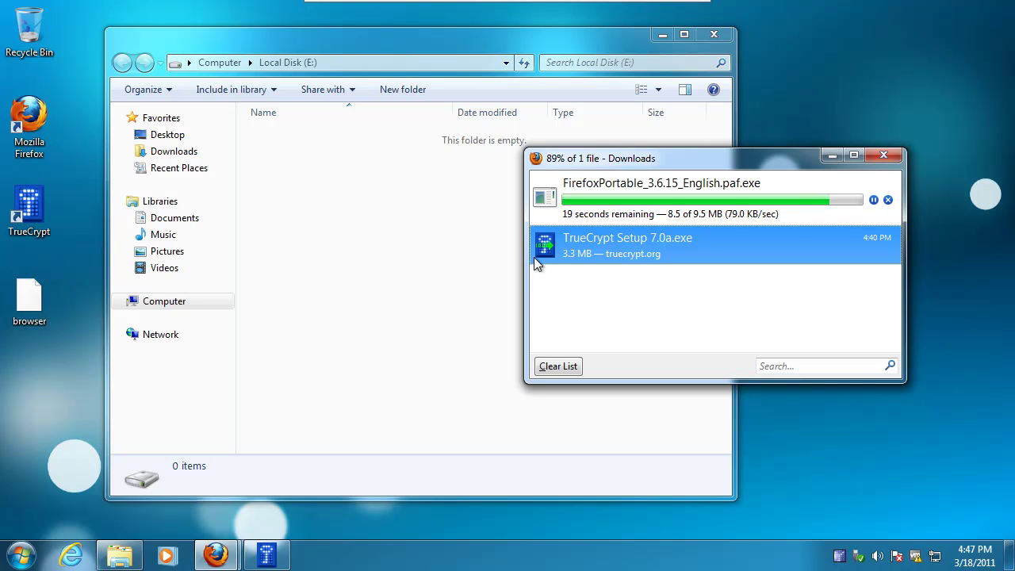
{"action": "left_click", "coordinate": [571, 367]}
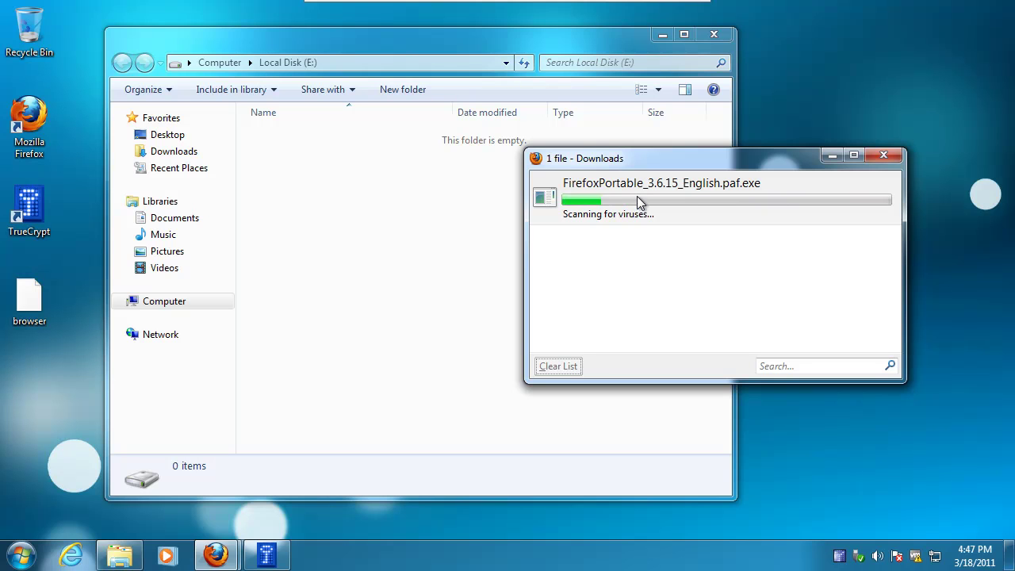
Step: Run the downloaded installer FirefoxPortable_3.6.15_English.paf.exe
{"action": "left_click", "coordinate": [638, 197]}
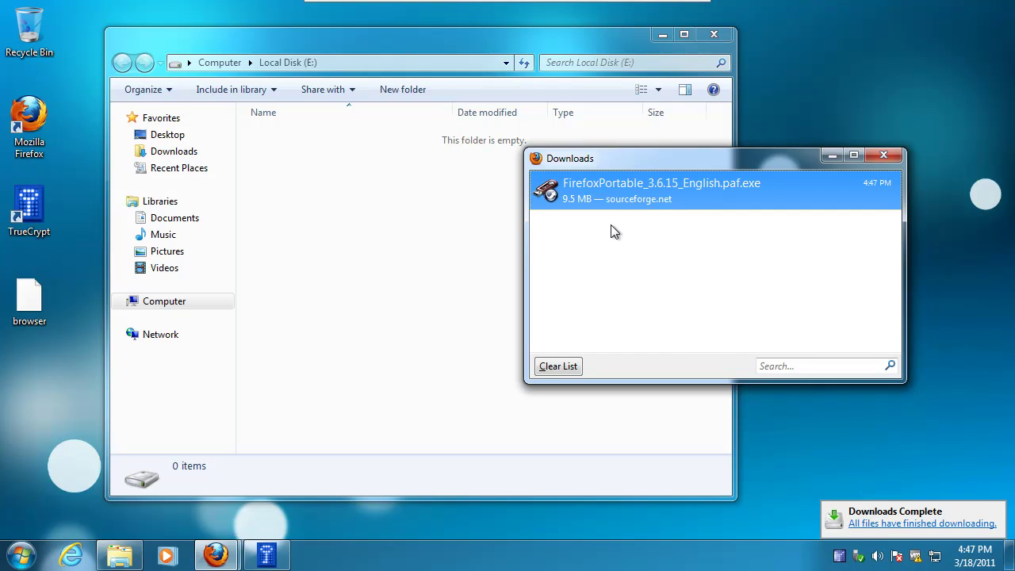
{"action": "key", "text": "Return"}
{"action": "left_click", "coordinate": [547, 291]}
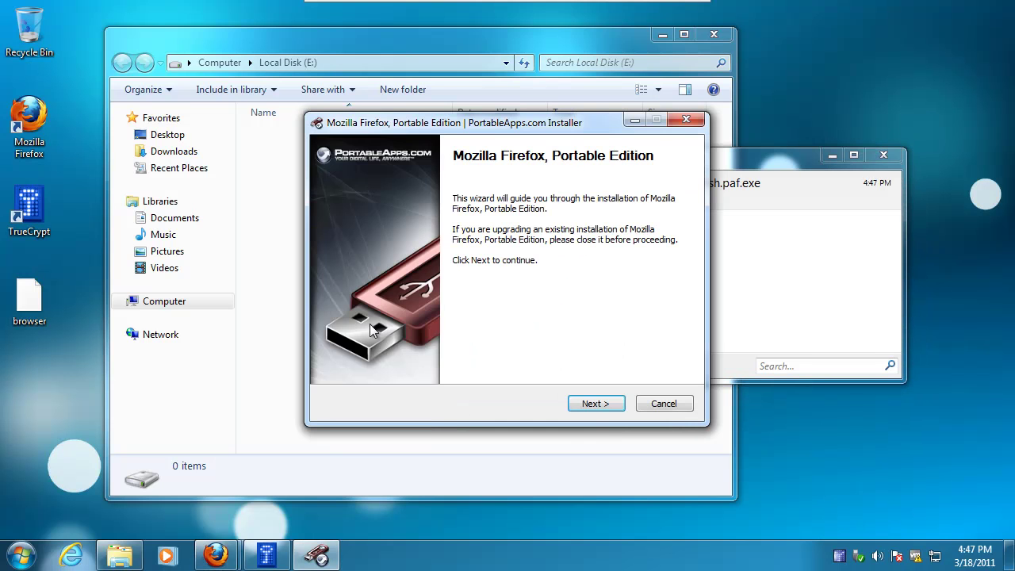
Step: Install Mozilla Firefox, Portable Edition into a folder named firefox on drive E: and finish the installer
{"action": "left_click", "coordinate": [595, 403]}
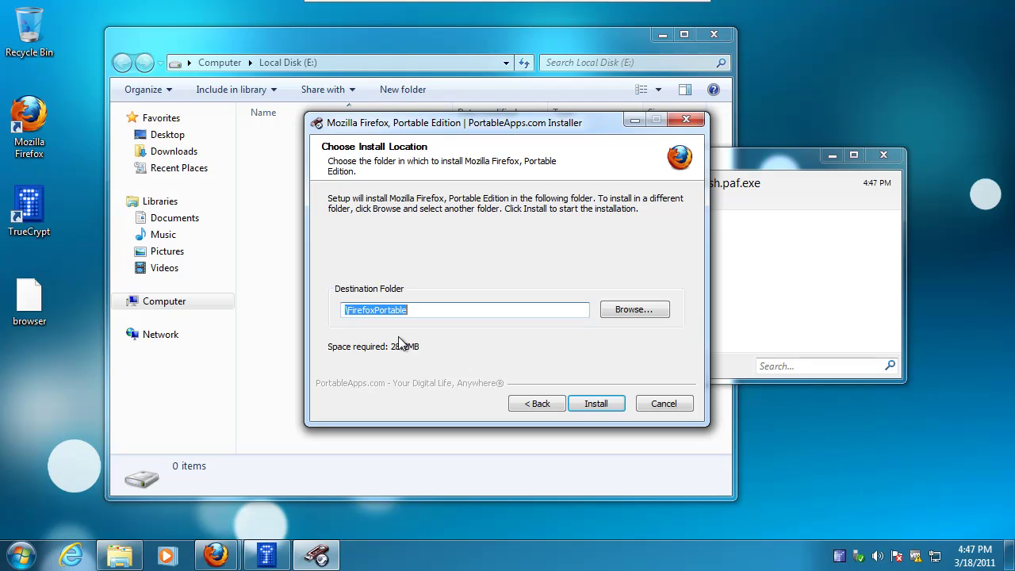
{"action": "left_click", "coordinate": [344, 311]}
{"action": "key", "text": "shift+End"}
{"action": "type", "text": "e:"}
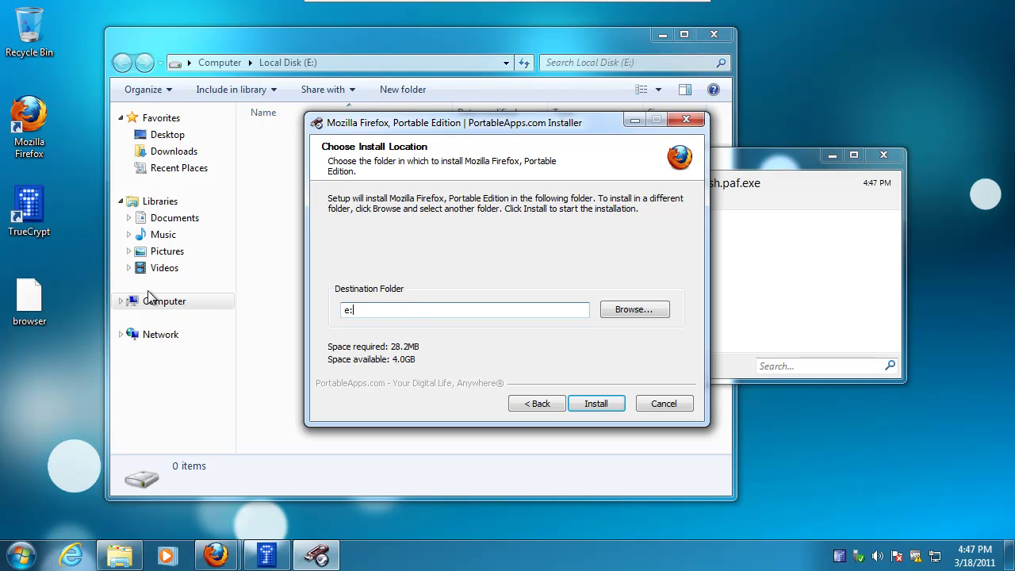
{"action": "left_click", "coordinate": [596, 405]}
{"action": "left_click", "coordinate": [649, 332]}
{"action": "key", "text": "Return"}
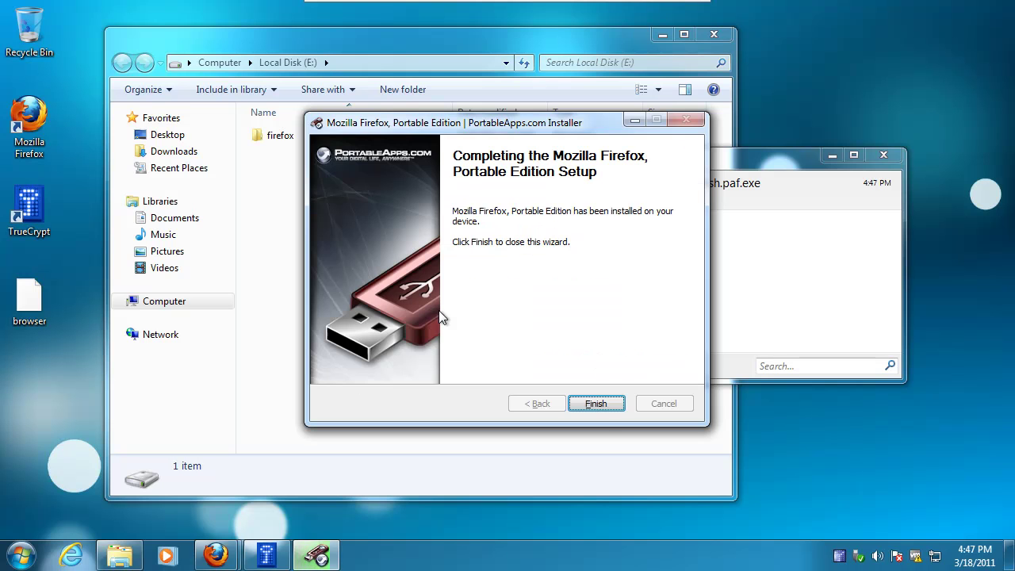
{"action": "left_click", "coordinate": [607, 404]}
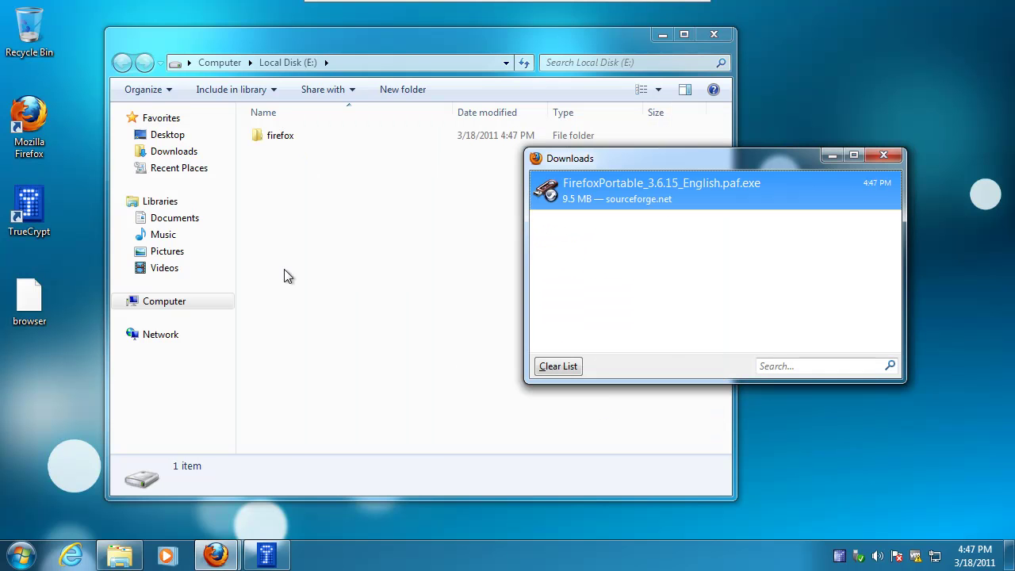
Step: Move all the contents of the firefox folder up to the root of drive E:
{"action": "double_click", "coordinate": [277, 137]}
{"action": "left_click_drag", "start_coordinate": [320, 252], "coordinate": [254, 123]}
{"action": "right_click", "coordinate": [270, 142]}
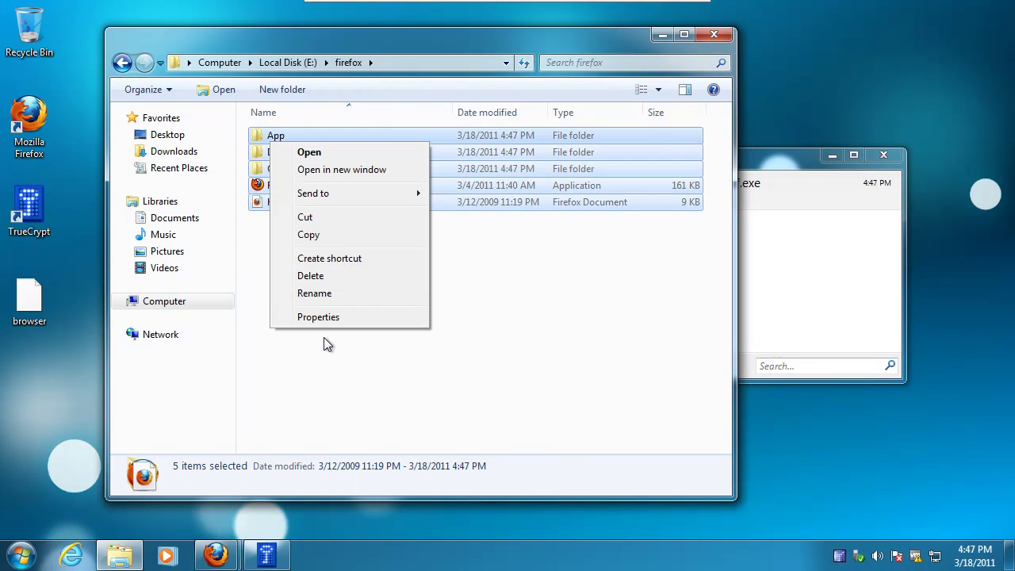
{"action": "left_click", "coordinate": [334, 218]}
{"action": "left_click", "coordinate": [121, 63]}
{"action": "right_click", "coordinate": [315, 193]}
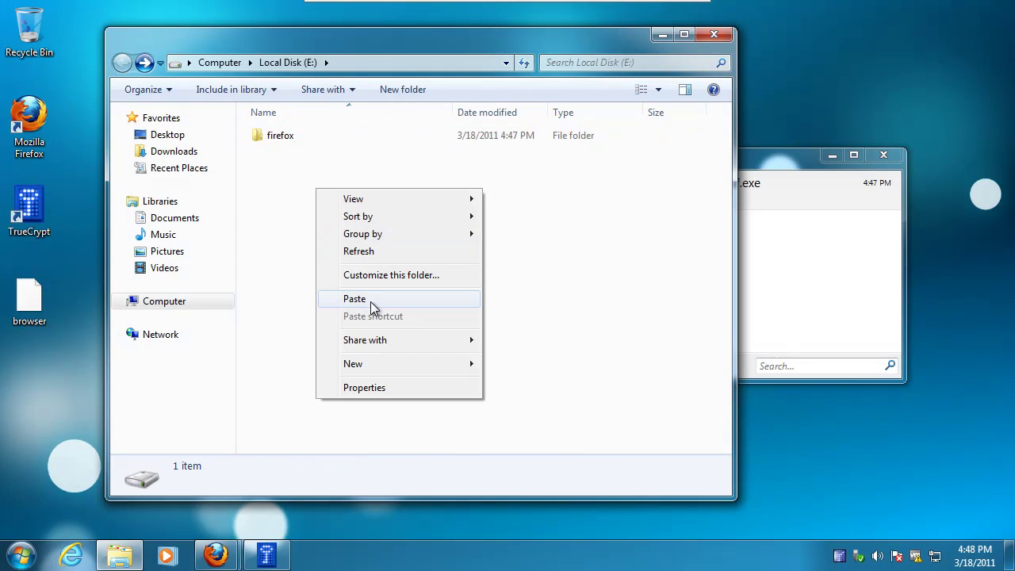
{"action": "left_click", "coordinate": [374, 304]}
Step: Delete the emptied firefox folder from drive E:
{"action": "left_click", "coordinate": [280, 137]}
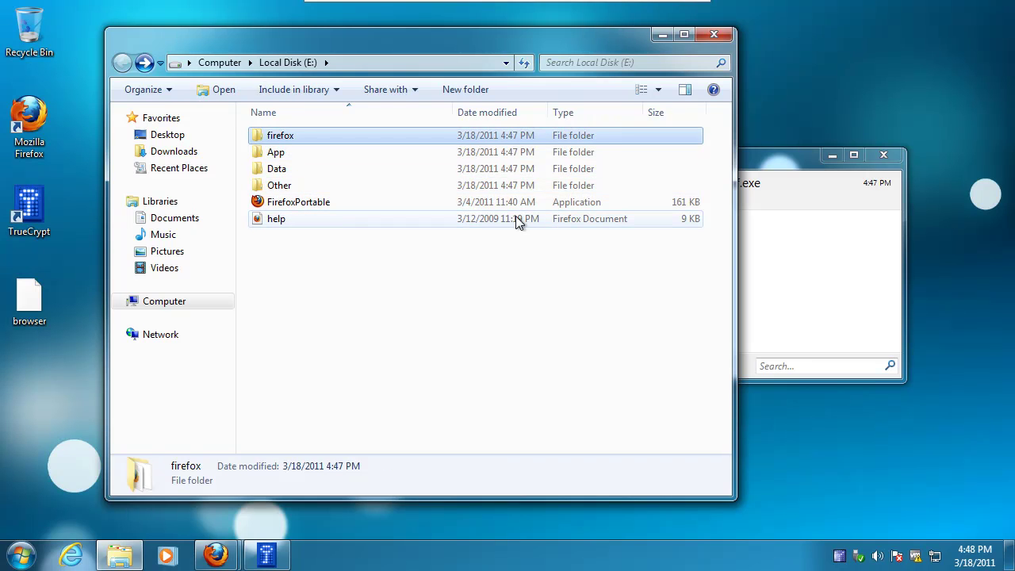
{"action": "key", "text": "Delete"}
{"action": "key", "text": "Return"}
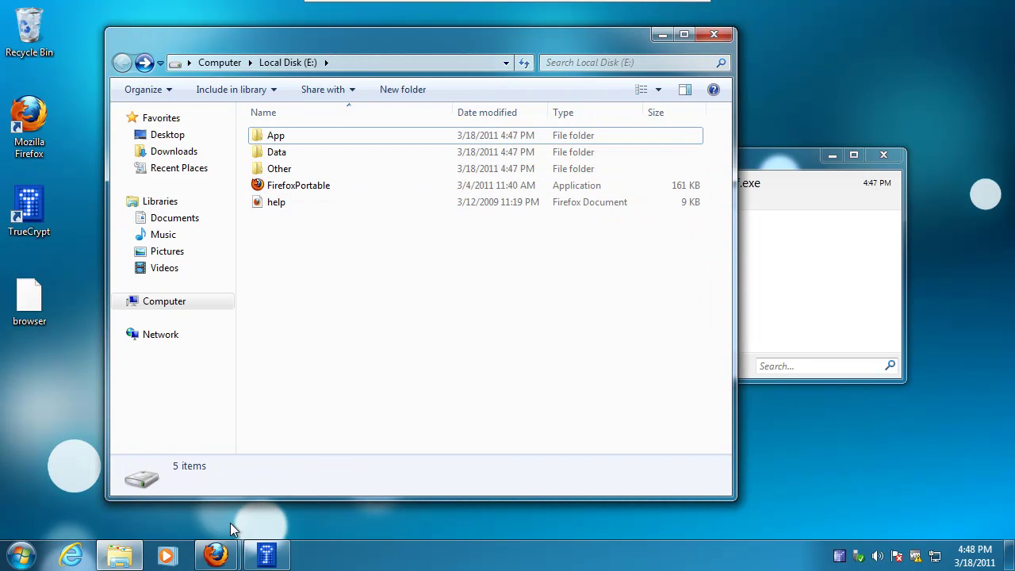
Step: Close all windows of the regular Firefox and quit it without saving the tabs
{"action": "right_click", "coordinate": [217, 554]}
{"action": "left_click", "coordinate": [226, 516]}
{"action": "right_click", "coordinate": [218, 555]}
{"action": "left_click", "coordinate": [237, 517]}
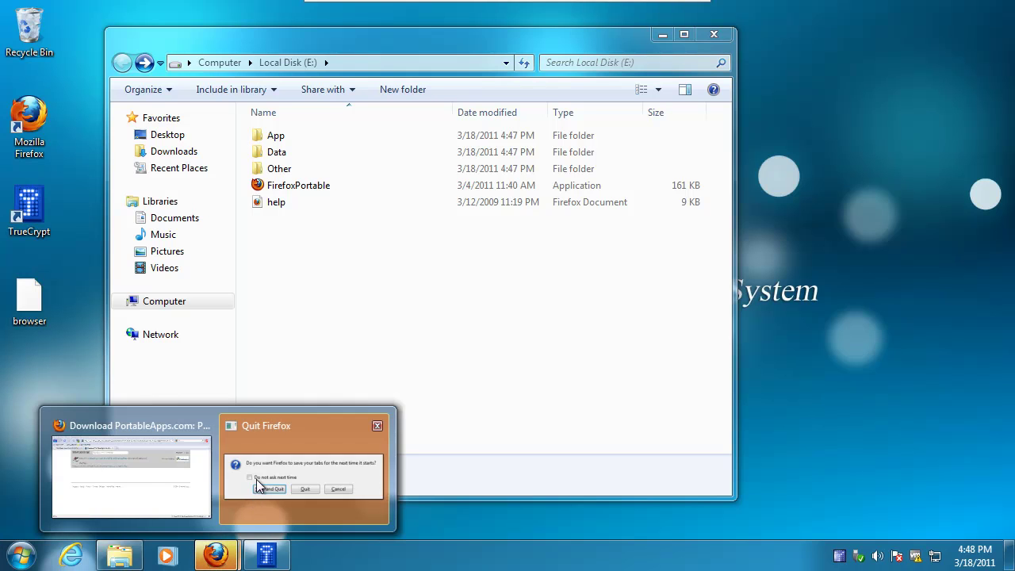
{"action": "left_click", "coordinate": [309, 468]}
{"action": "left_click", "coordinate": [511, 308]}
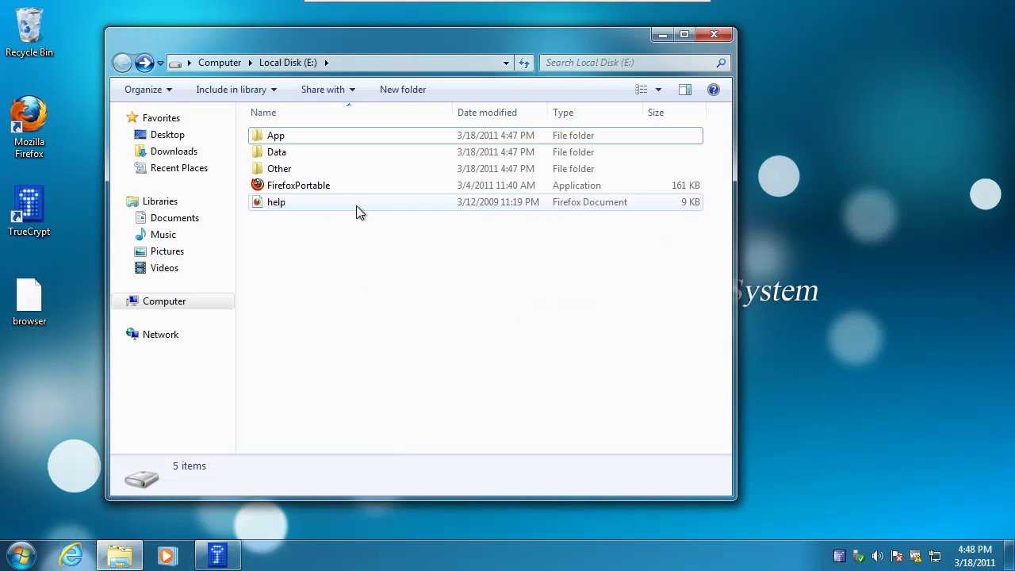
Step: Launch FirefoxPortable from drive E: and open its Add-ons manager
{"action": "mouse_move", "coordinate": [34, 308]}
{"action": "left_mouse_down"}
{"action": "mouse_move", "coordinate": [79, 227]}
{"action": "mouse_move", "coordinate": [28, 300]}
{"action": "mouse_move", "coordinate": [46, 305]}
{"action": "left_mouse_up"}
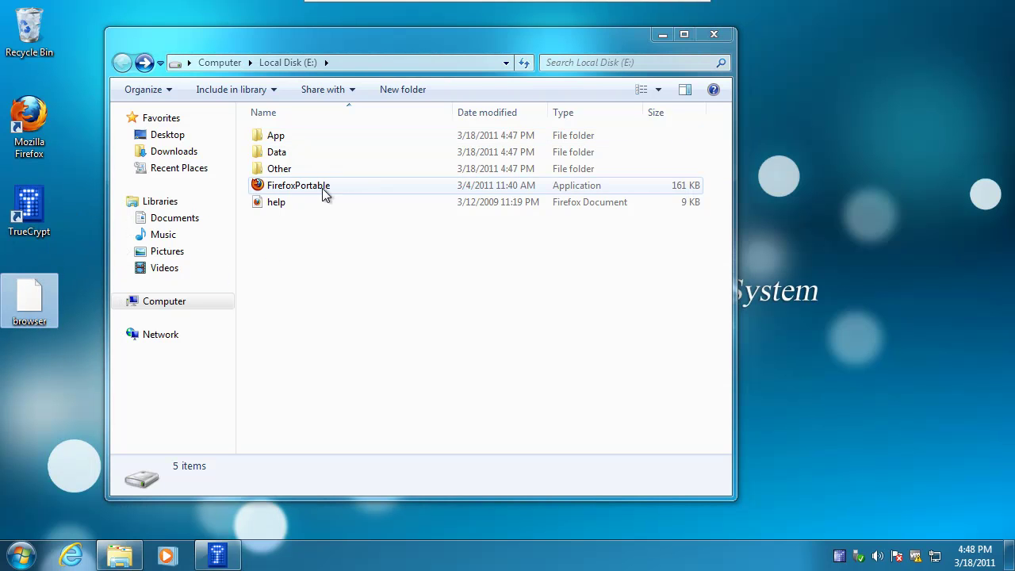
{"action": "double_click", "coordinate": [313, 185]}
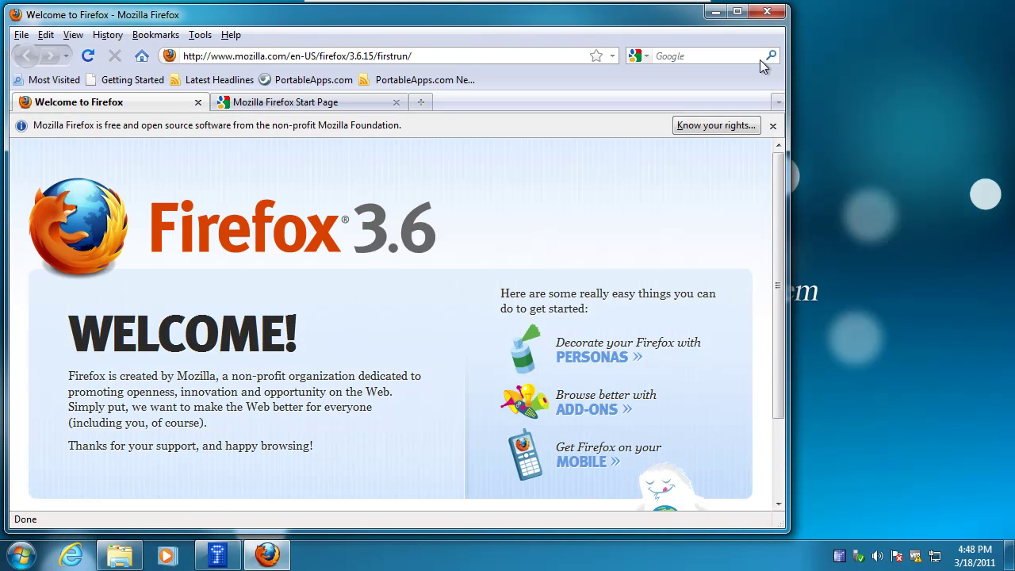
{"action": "left_click", "coordinate": [200, 35]}
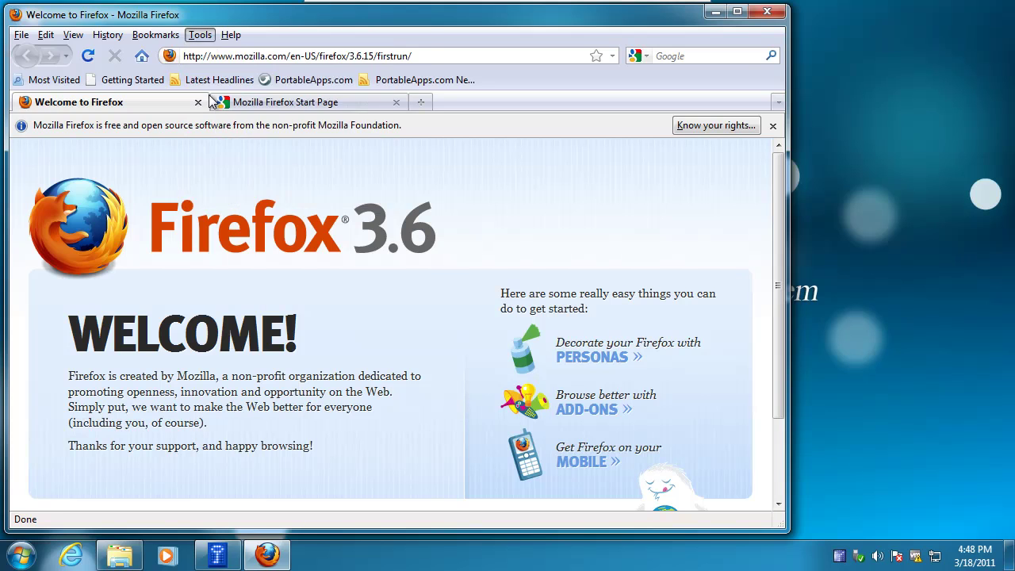
{"action": "left_click", "coordinate": [213, 95]}
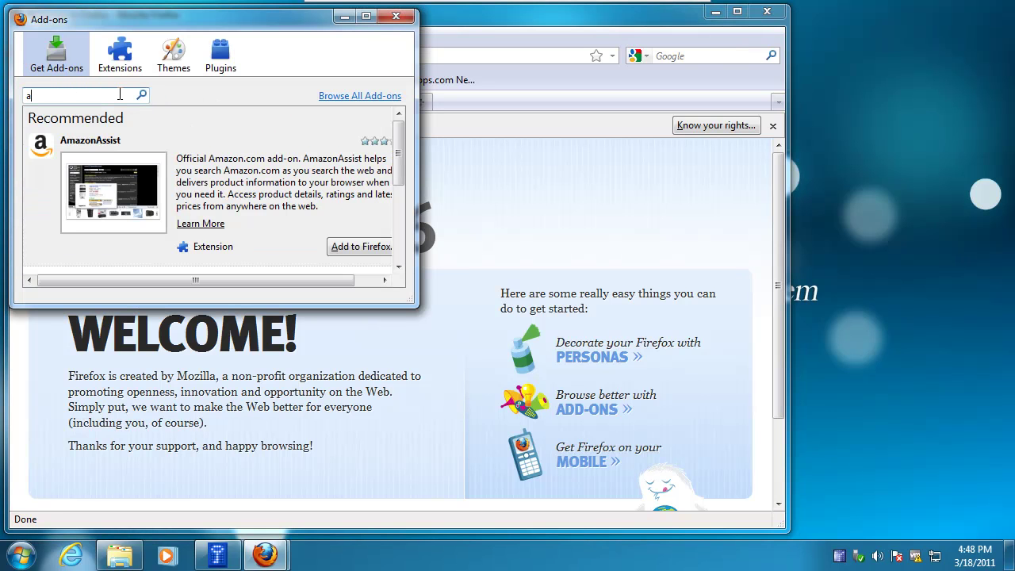
Step: Search the add-ons for adblock, install Adblock Plus, restart Firefox to activate it and close the Add-ons window
{"action": "left_click", "coordinate": [120, 94]}
{"action": "type", "text": "adblock"}
{"action": "key", "text": "Return"}
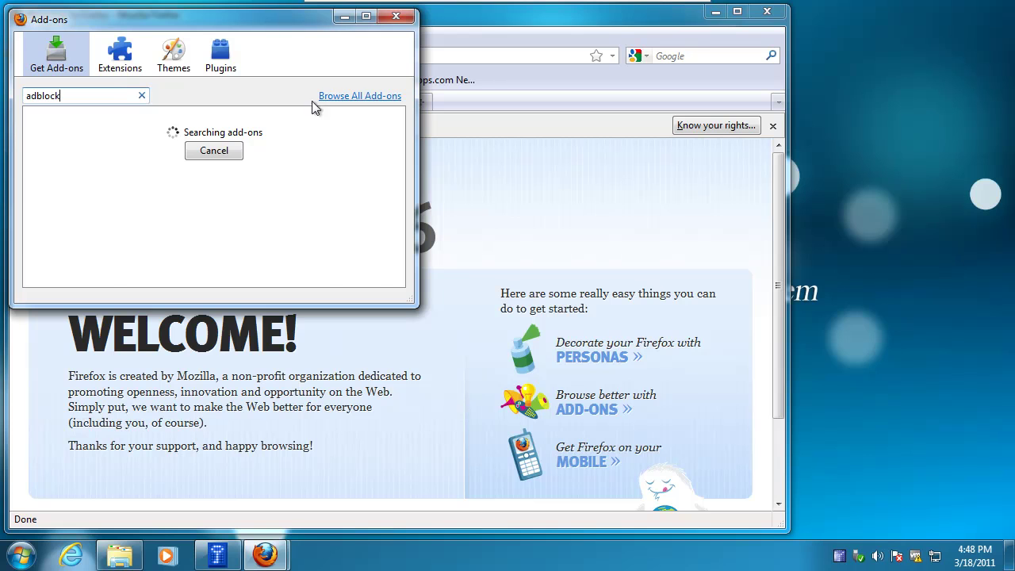
{"action": "left_click", "coordinate": [345, 240]}
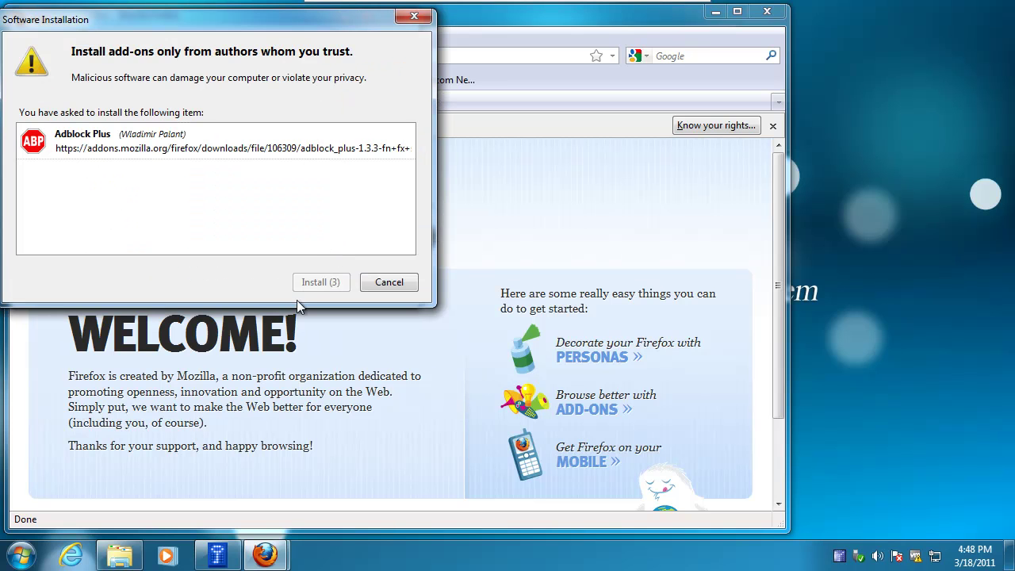
{"action": "left_click", "coordinate": [311, 288]}
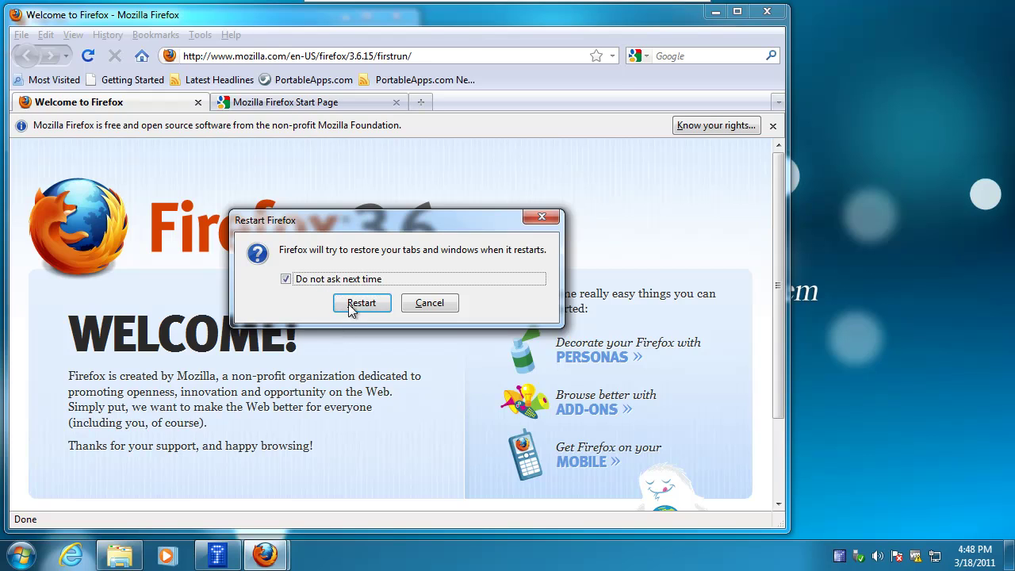
{"action": "left_click", "coordinate": [361, 302]}
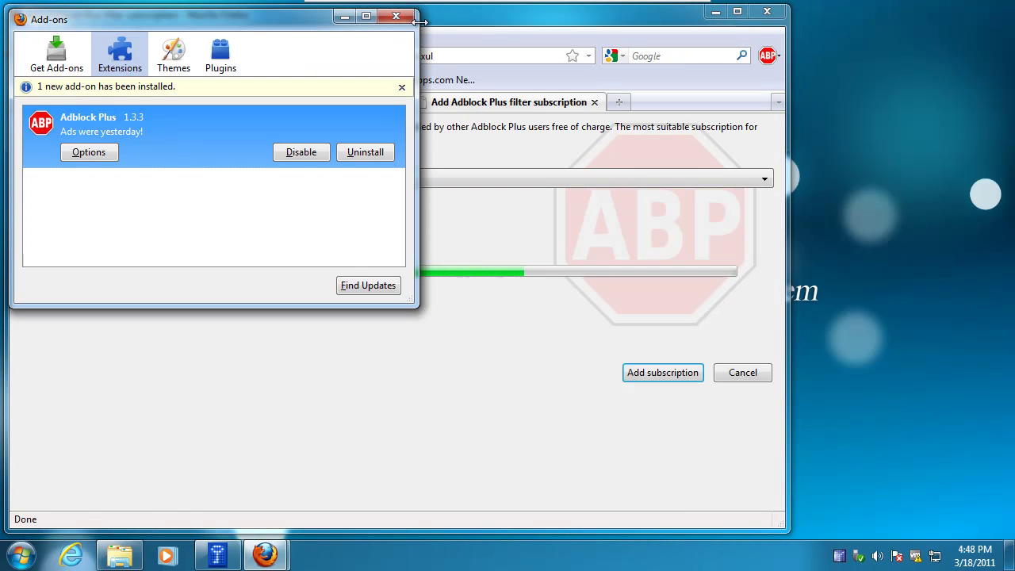
{"action": "left_click", "coordinate": [399, 17]}
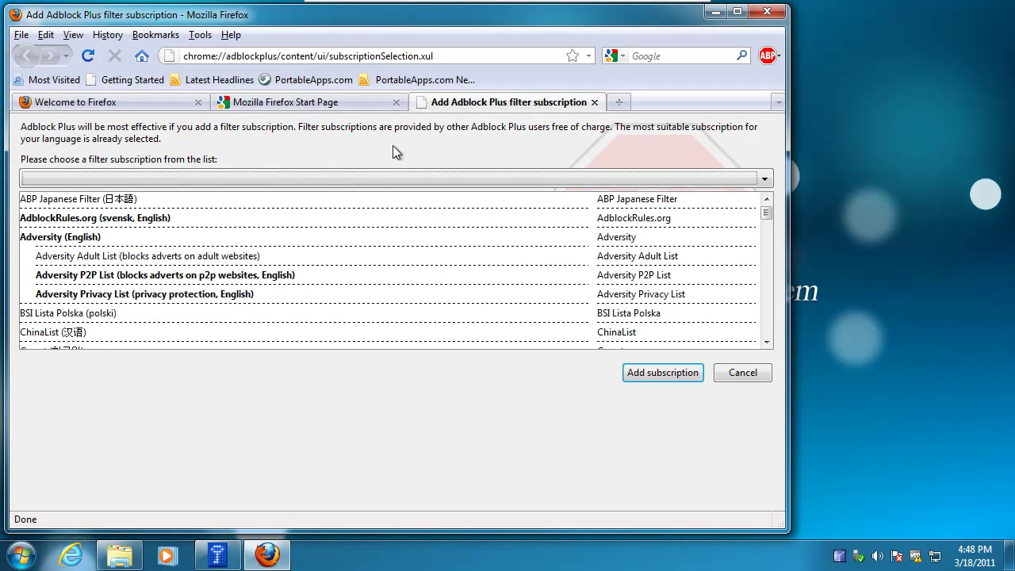
Step: Choose a filter subscription from the Adblock Plus list and add it
{"action": "left_click", "coordinate": [381, 178]}
{"action": "left_click", "coordinate": [378, 198]}
{"action": "left_click", "coordinate": [702, 373]}
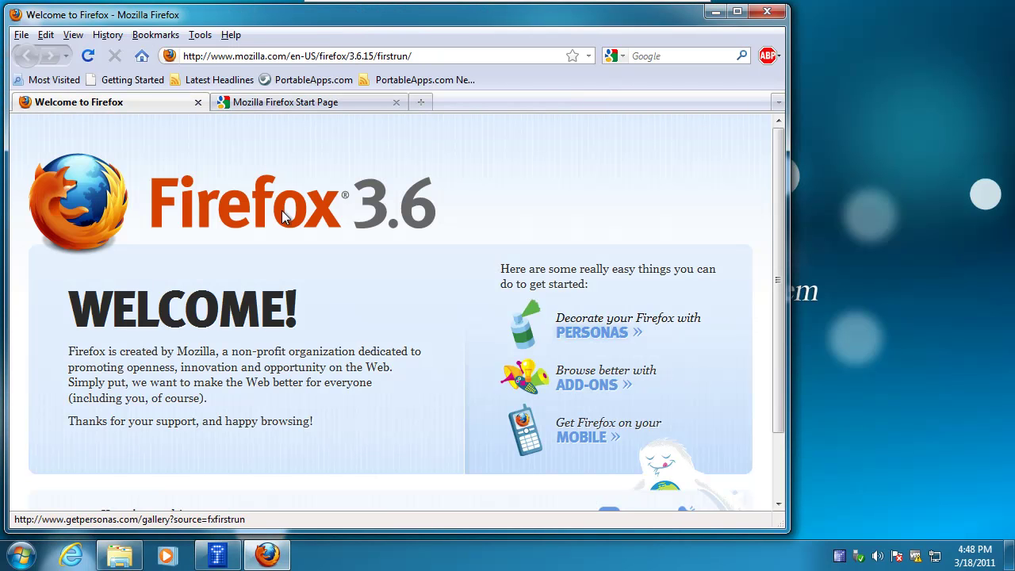
{"action": "left_click", "coordinate": [224, 55]}
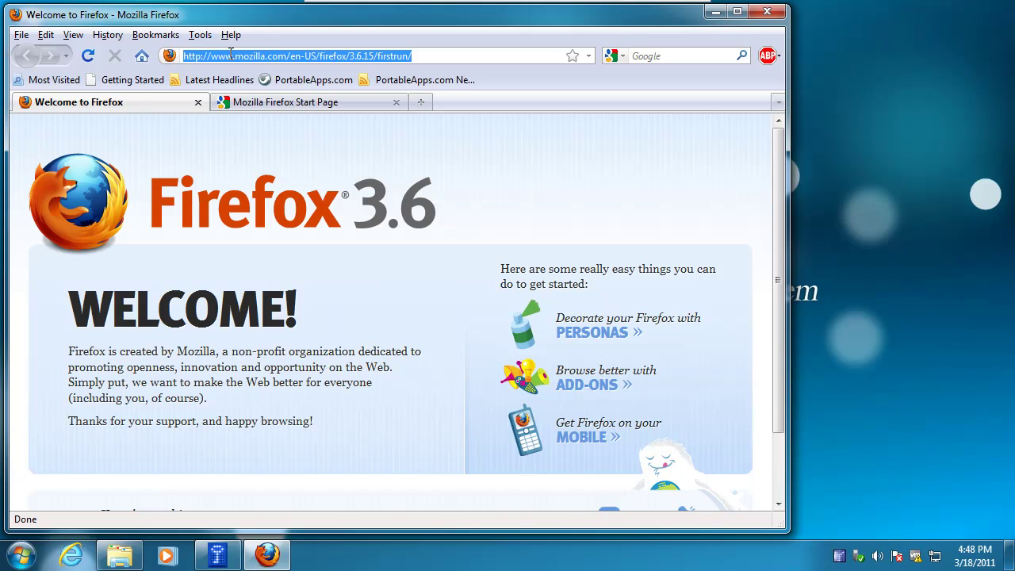
{"action": "type", "text": "qqq"}
{"action": "key", "text": "BackSpace"}
{"action": "type", "text": "www.noe"}
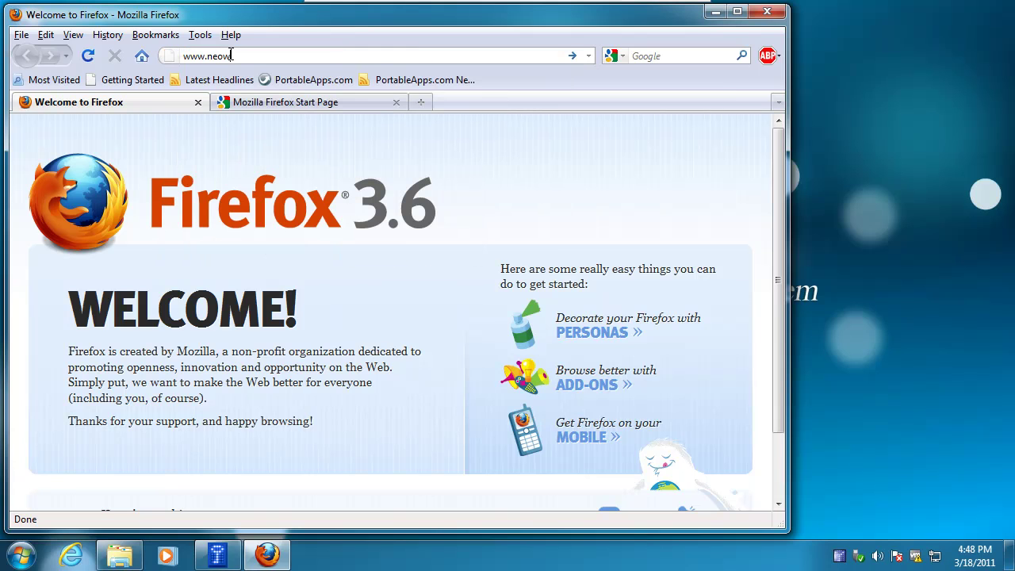
{"action": "type", "text": "win.net"}
{"action": "key", "text": "Return"}
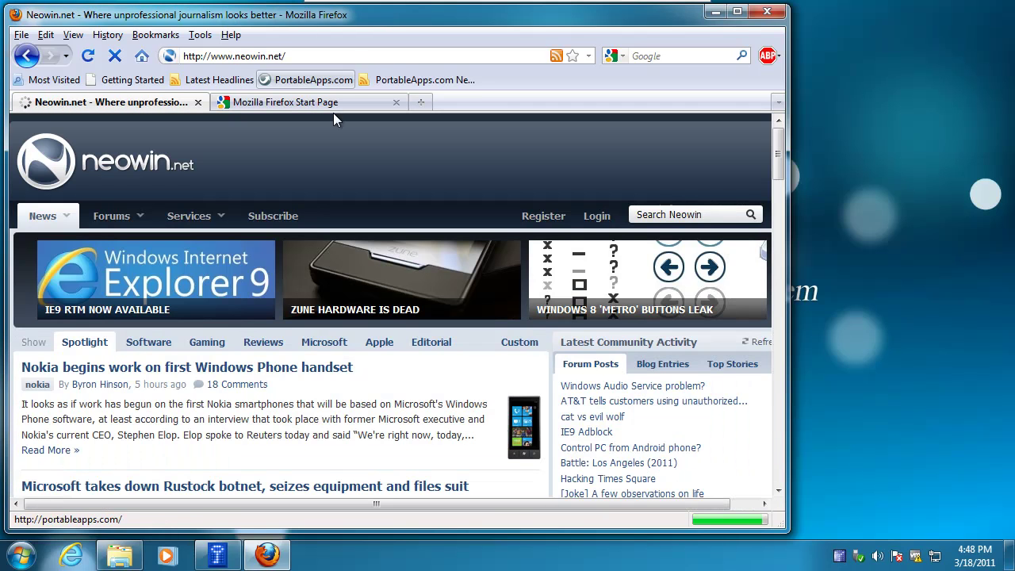
{"action": "double_click", "coordinate": [361, 17]}
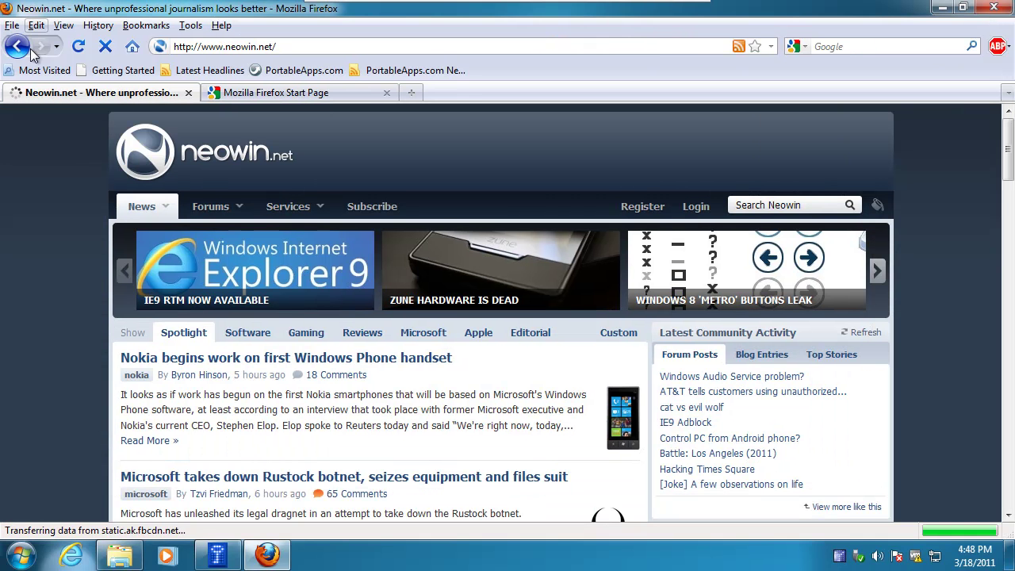
Step: Add the open neowin.net page to the Bookmarks Toolbar, after the PortableApps.com News entry
{"action": "right_click", "coordinate": [132, 50]}
{"action": "left_click", "coordinate": [205, 48]}
{"action": "left_click", "coordinate": [205, 48]}
{"action": "left_click_drag", "start_coordinate": [160, 46], "coordinate": [507, 70]}
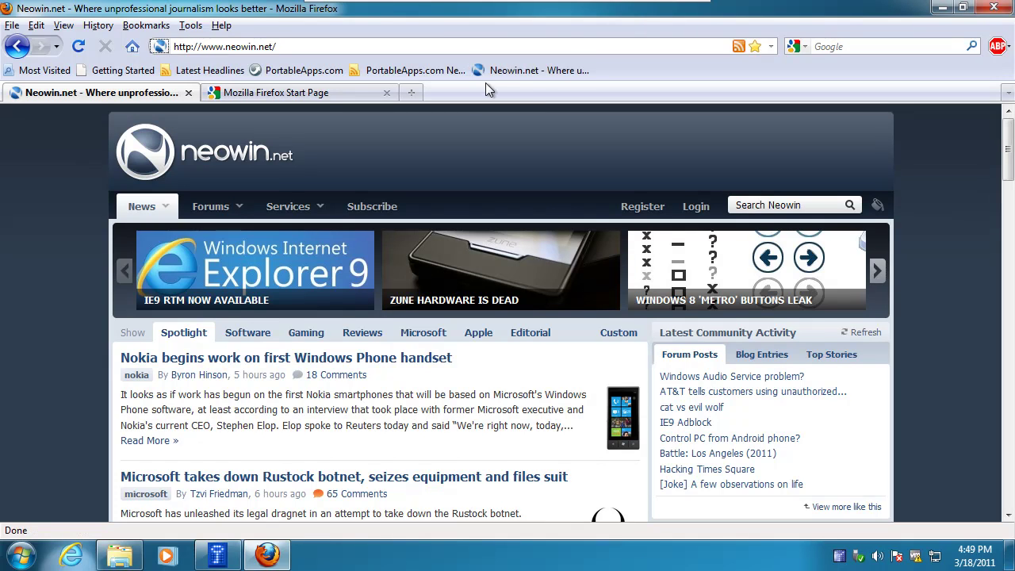
Step: Examine the portable Firefox's full library, including its bookmark folders and today's history entries, and close it
{"action": "left_click", "coordinate": [98, 24]}
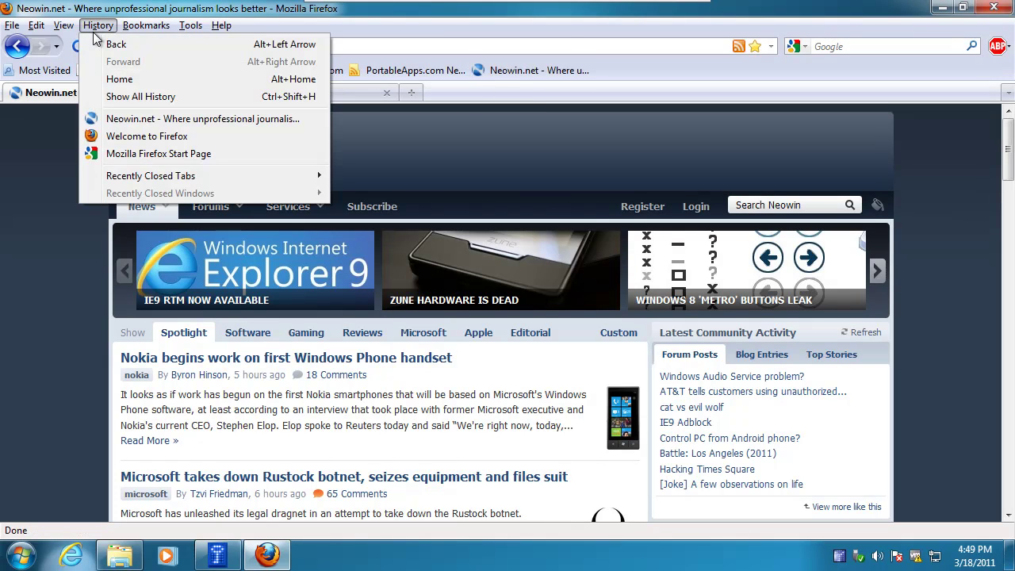
{"action": "left_click", "coordinate": [114, 97]}
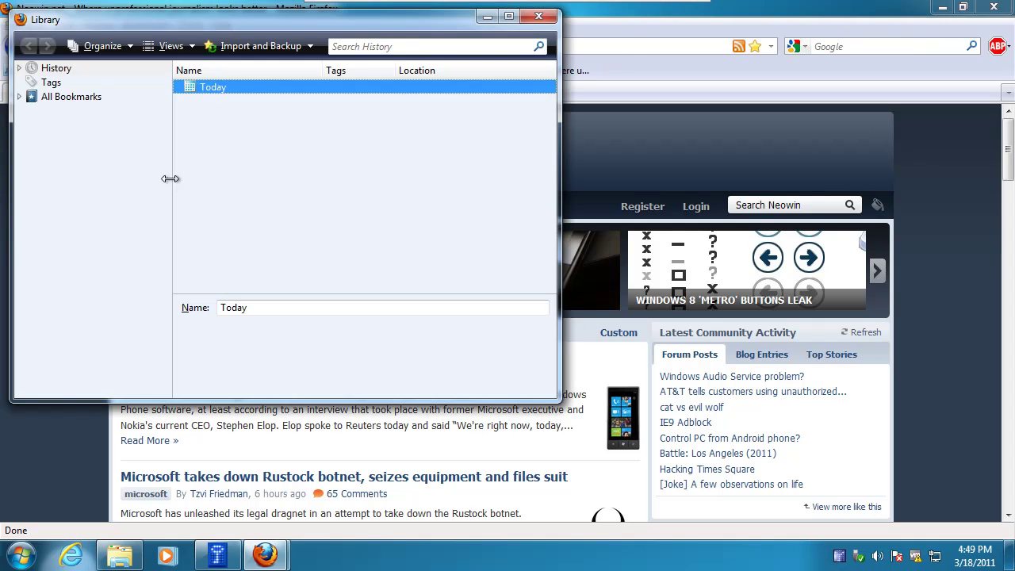
{"action": "left_click", "coordinate": [21, 98]}
{"action": "left_click", "coordinate": [23, 99]}
{"action": "left_click", "coordinate": [21, 98]}
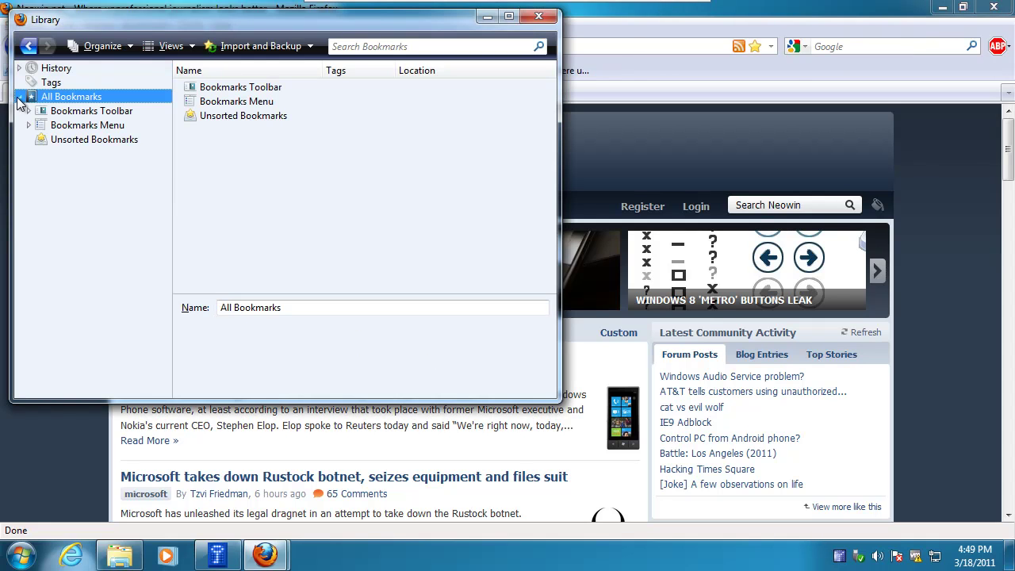
{"action": "left_click", "coordinate": [36, 69]}
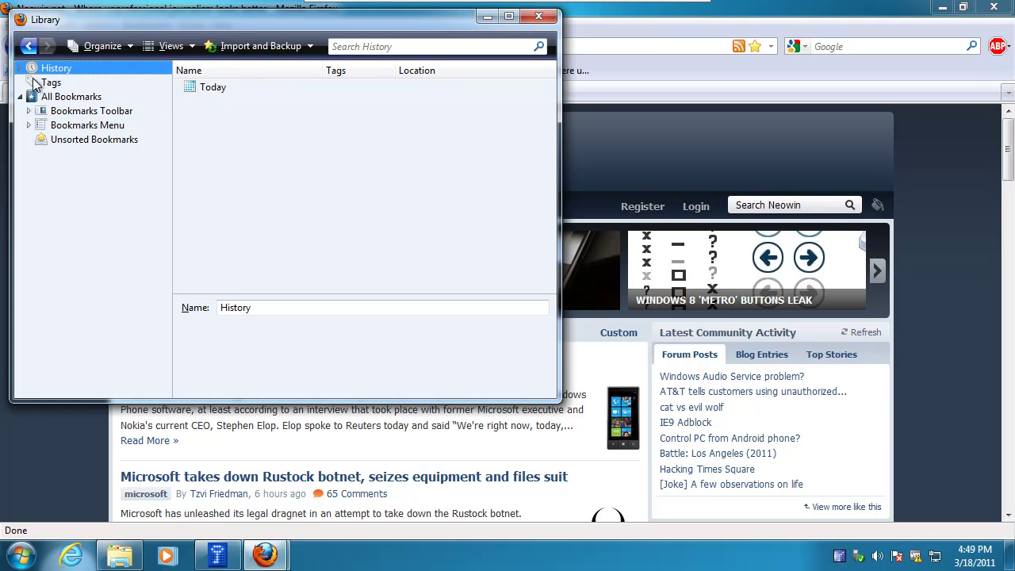
{"action": "double_click", "coordinate": [203, 89]}
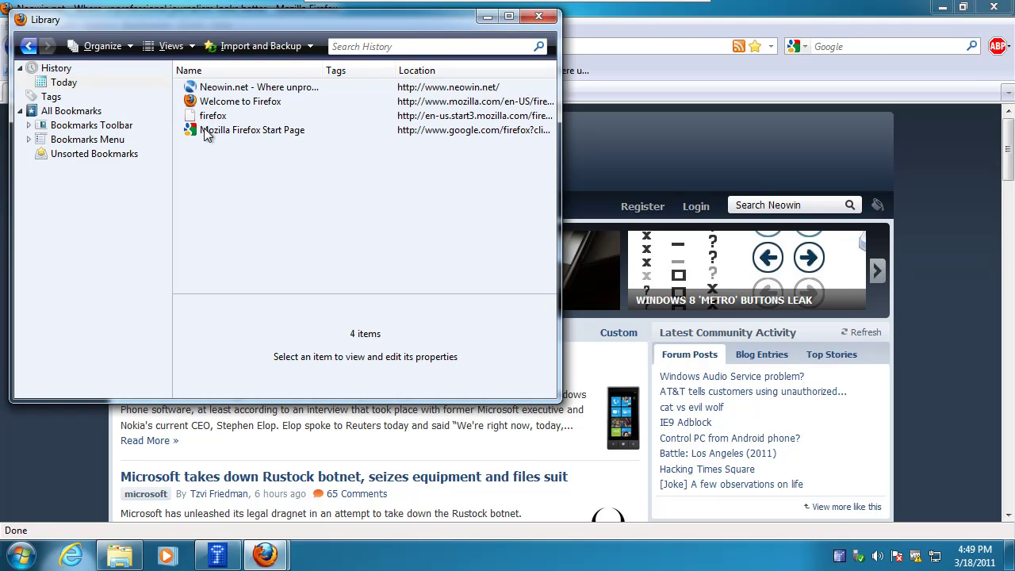
{"action": "left_click", "coordinate": [540, 18]}
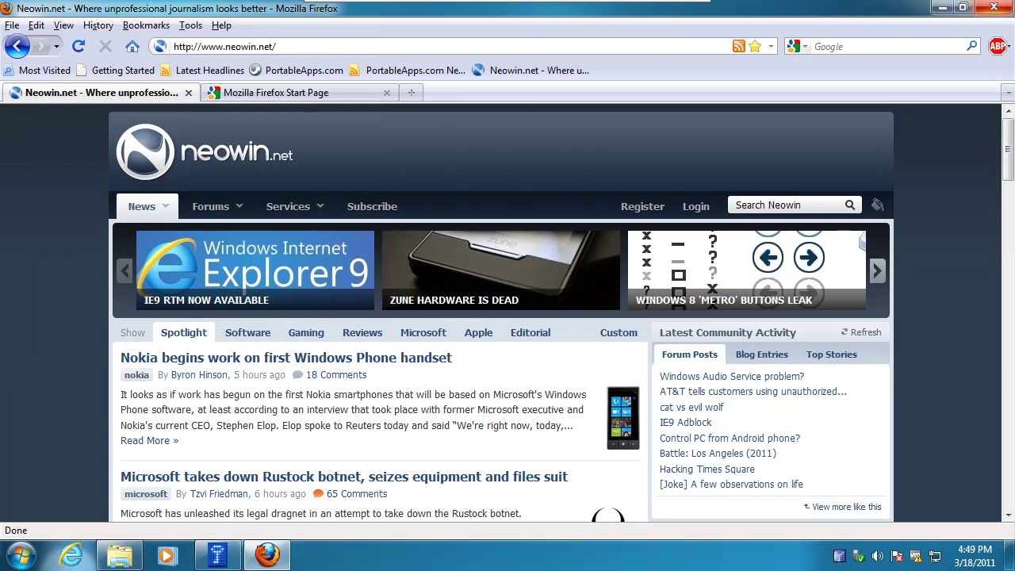
Step: Quit the portable Firefox without saving its tabs and close the drive E: folder window
{"action": "left_click", "coordinate": [994, 7]}
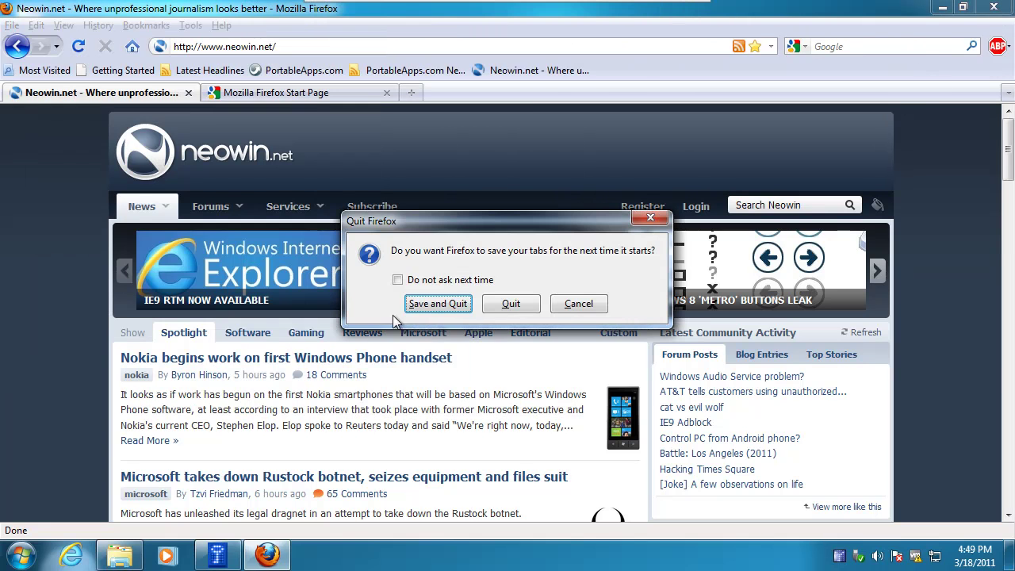
{"action": "left_click", "coordinate": [511, 304]}
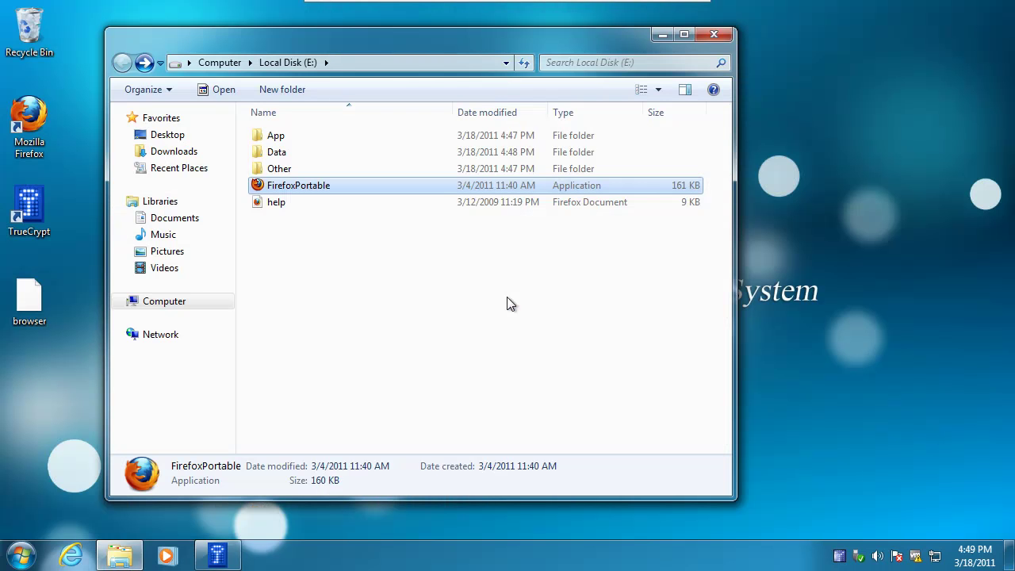
{"action": "left_click", "coordinate": [714, 36]}
Step: Dismount the encrypted browser volume from drive E: in TrueCrypt
{"action": "left_click", "coordinate": [217, 556]}
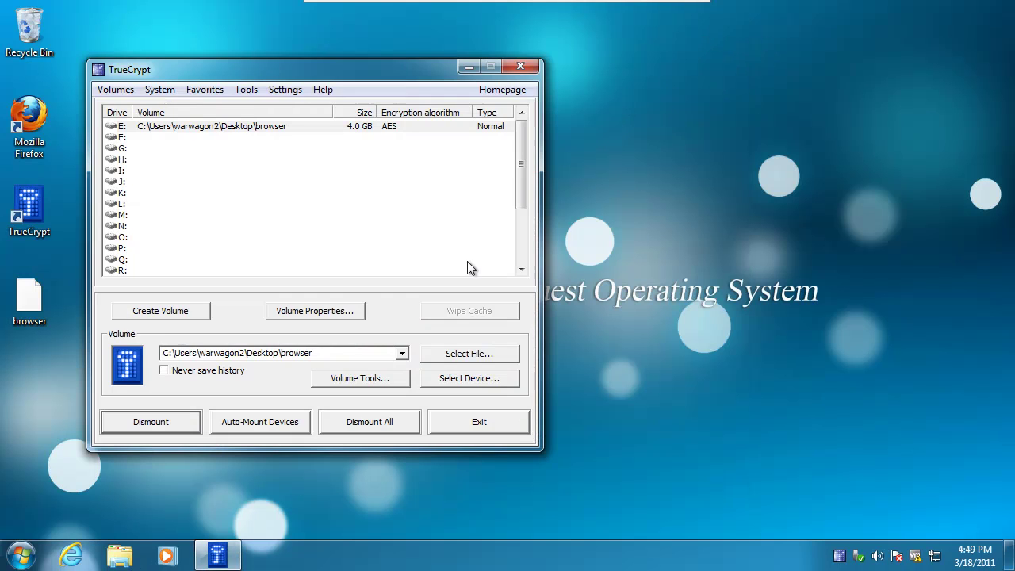
{"action": "left_click", "coordinate": [521, 66]}
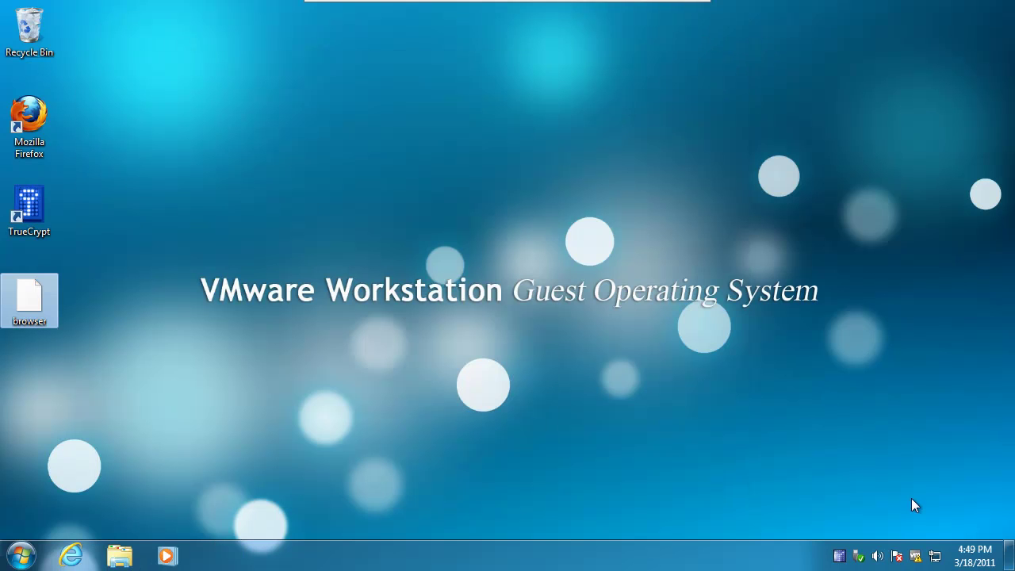
{"action": "double_click", "coordinate": [839, 560]}
{"action": "left_click", "coordinate": [148, 422]}
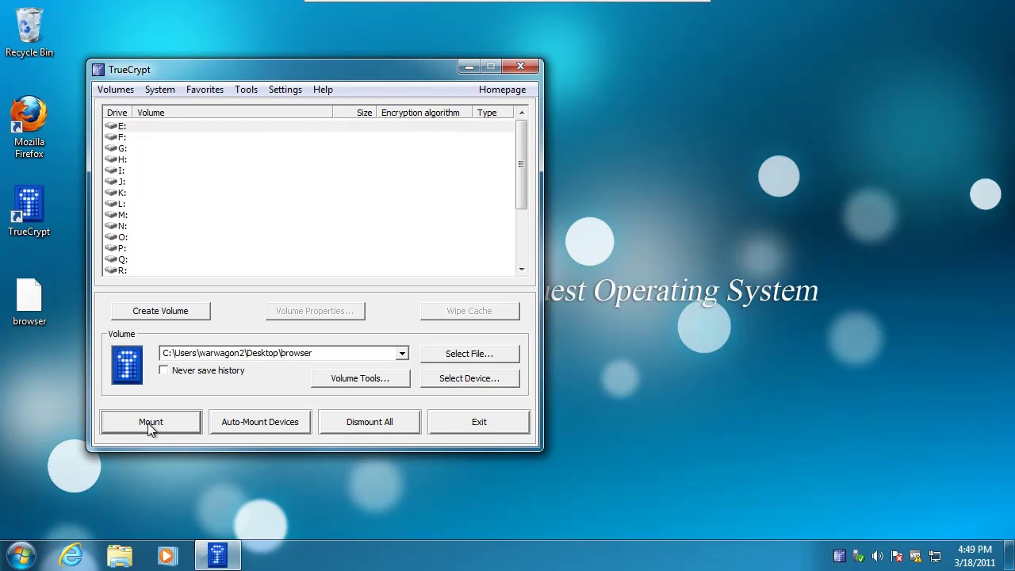
Step: Launch the regular Mozilla Firefox from the desktop and examine its extensions and themes in the Add-ons manager
{"action": "left_click", "coordinate": [20, 116]}
{"action": "double_click", "coordinate": [21, 116]}
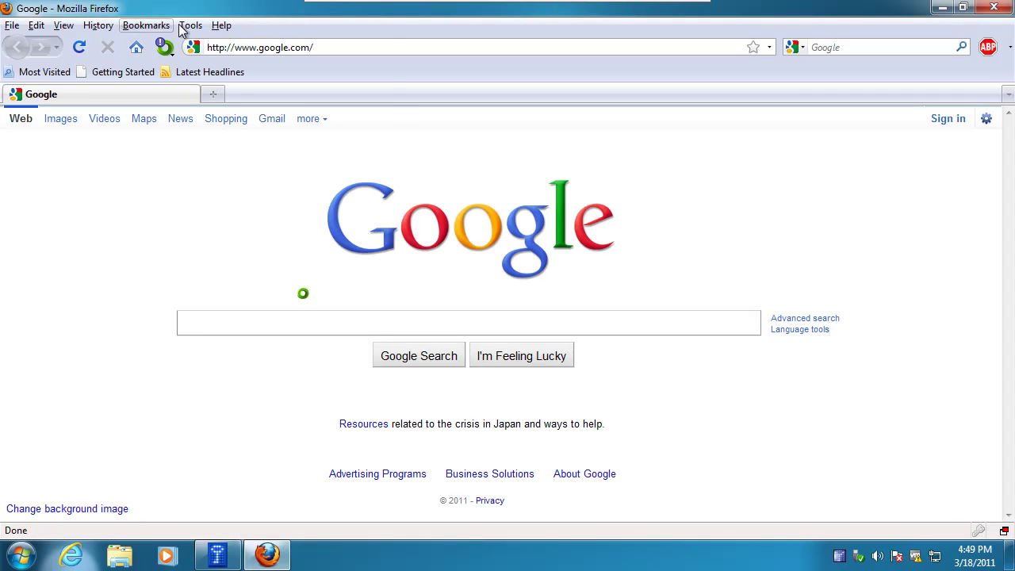
{"action": "left_click", "coordinate": [190, 25]}
{"action": "mouse_move", "coordinate": [149, 32]}
{"action": "mouse_move", "coordinate": [190, 25]}
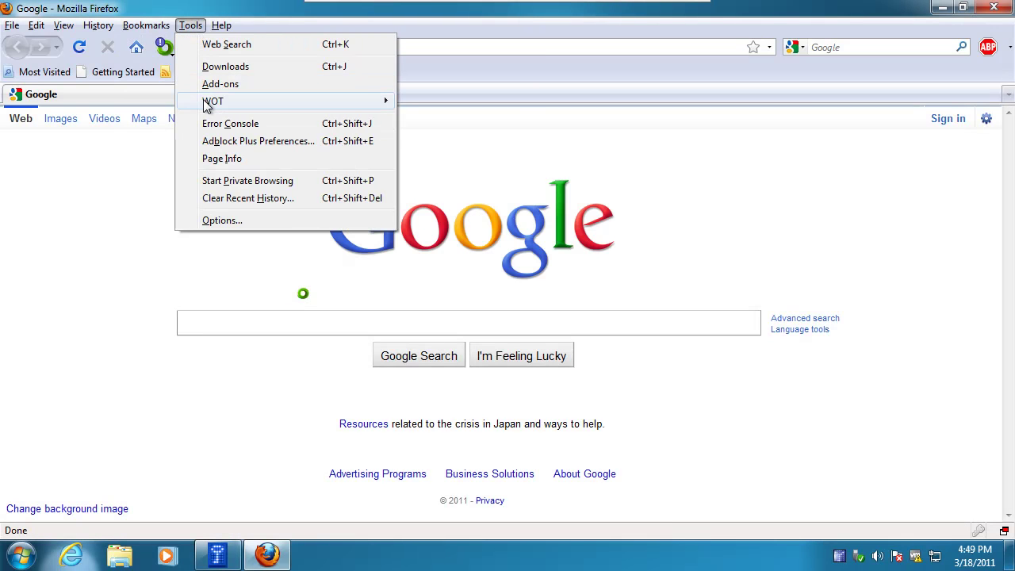
{"action": "left_click", "coordinate": [211, 84]}
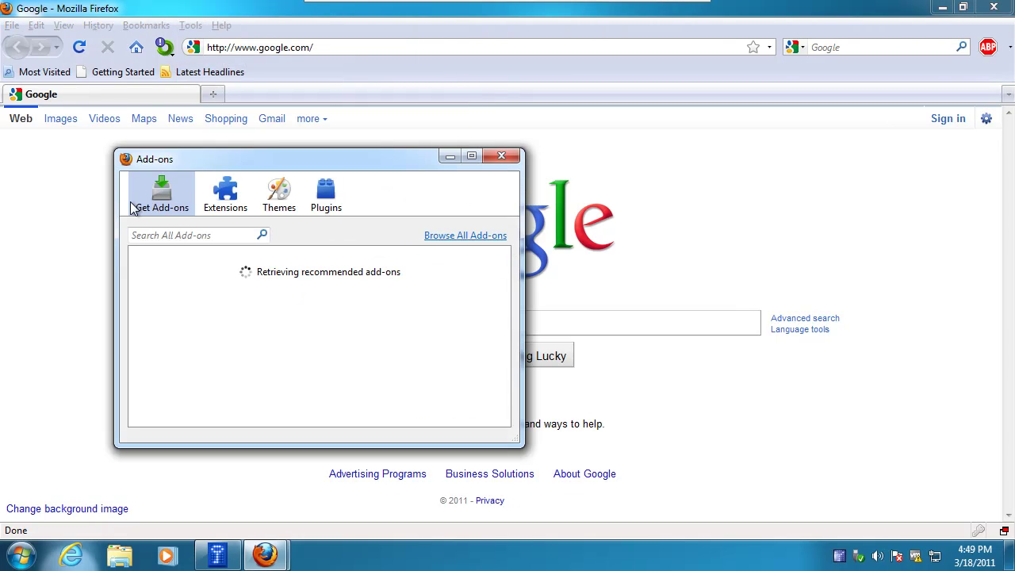
{"action": "left_click", "coordinate": [223, 194]}
{"action": "left_click", "coordinate": [280, 194]}
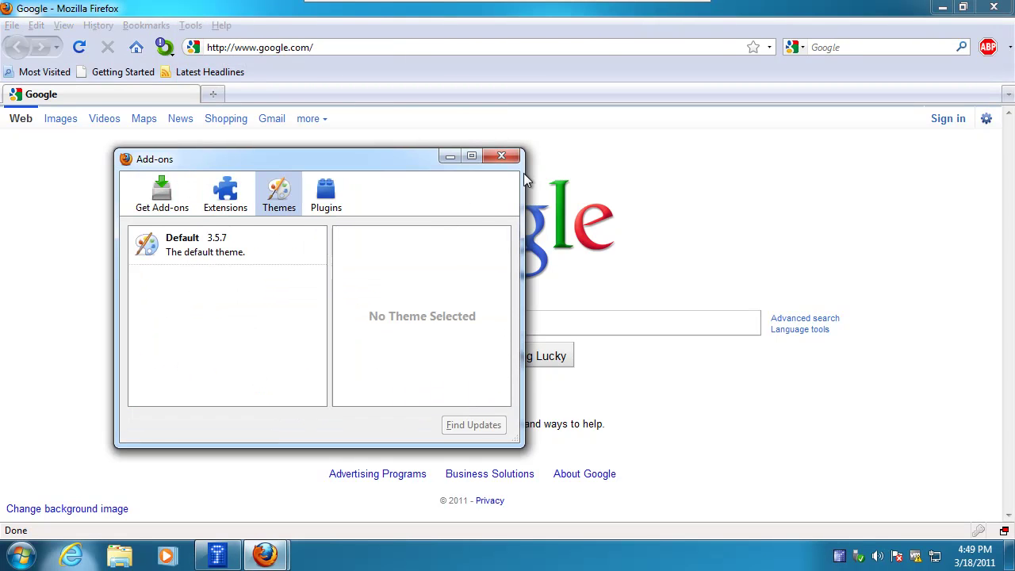
{"action": "left_click", "coordinate": [500, 156]}
Step: Examine the regular Firefox's bookmarks and today's entries in its full browsing history, closing the library when done
{"action": "left_click", "coordinate": [138, 27]}
{"action": "left_click", "coordinate": [344, 70]}
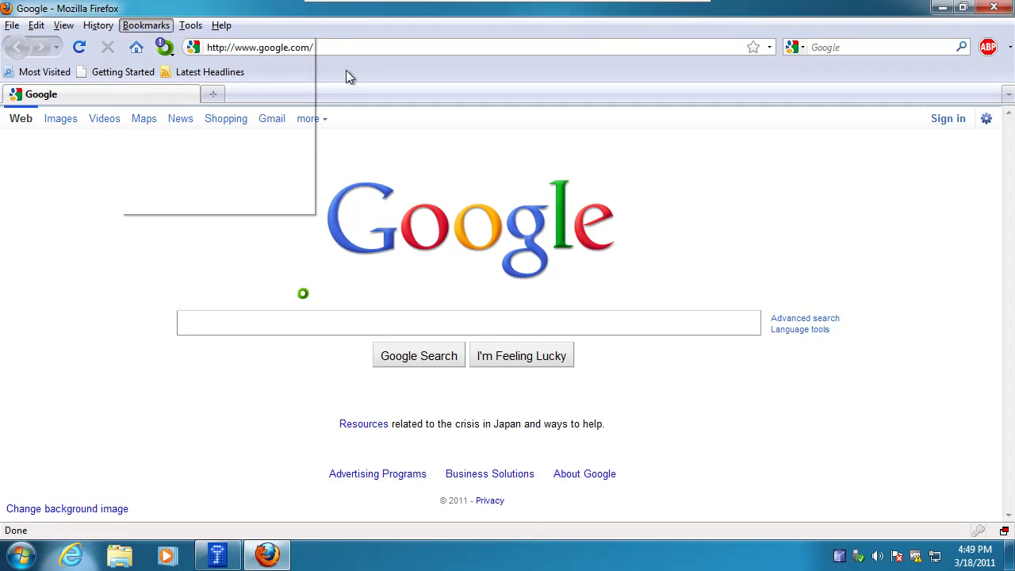
{"action": "left_click", "coordinate": [190, 25]}
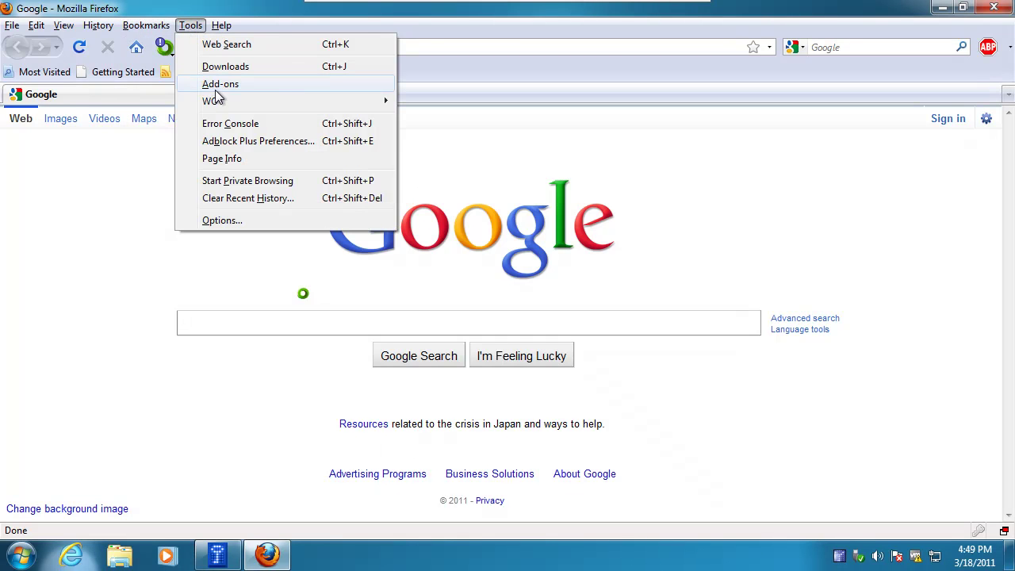
{"action": "mouse_move", "coordinate": [146, 26]}
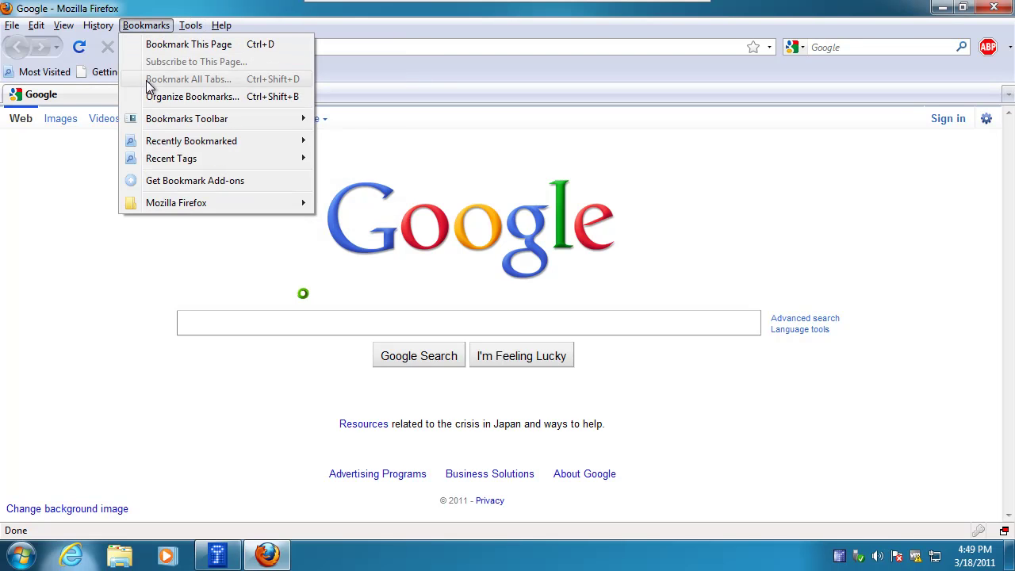
{"action": "mouse_move", "coordinate": [98, 26]}
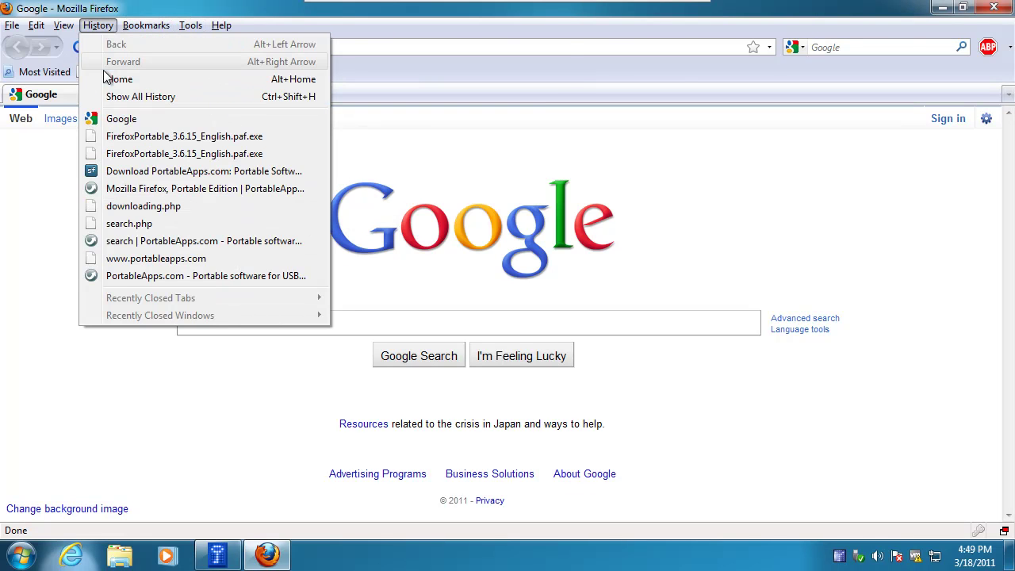
{"action": "left_click", "coordinate": [111, 97]}
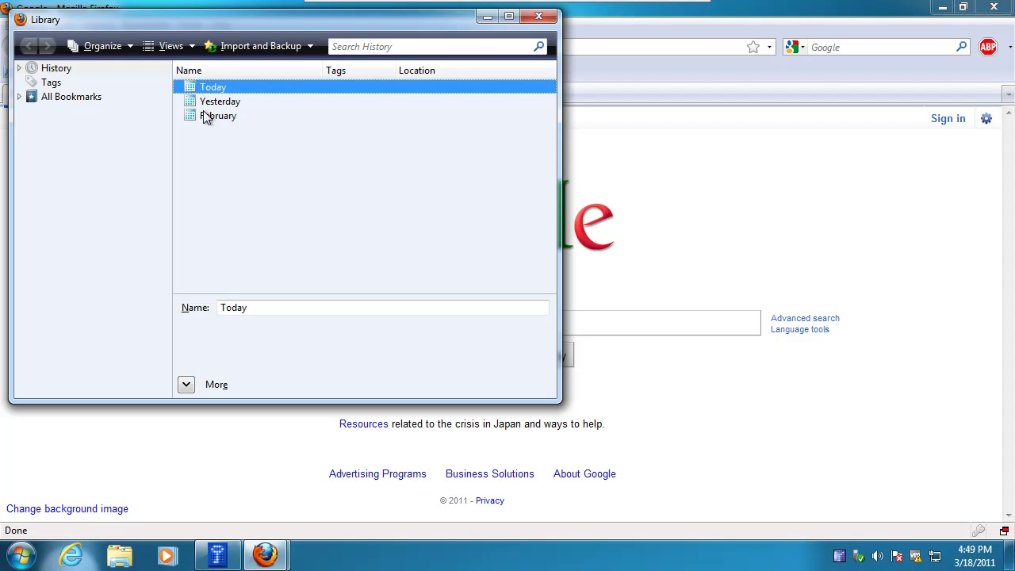
{"action": "double_click", "coordinate": [204, 84]}
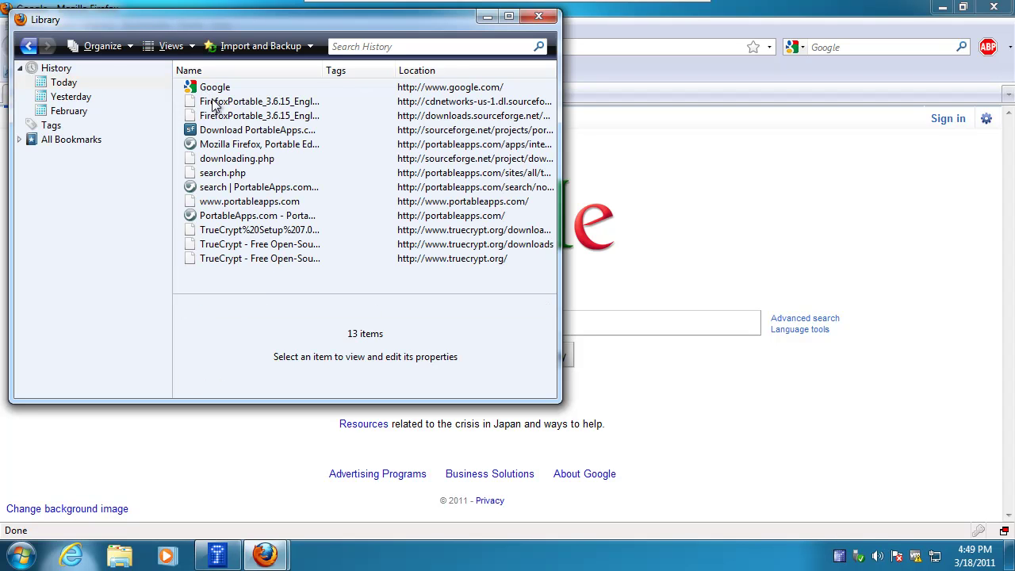
{"action": "left_click", "coordinate": [538, 16]}
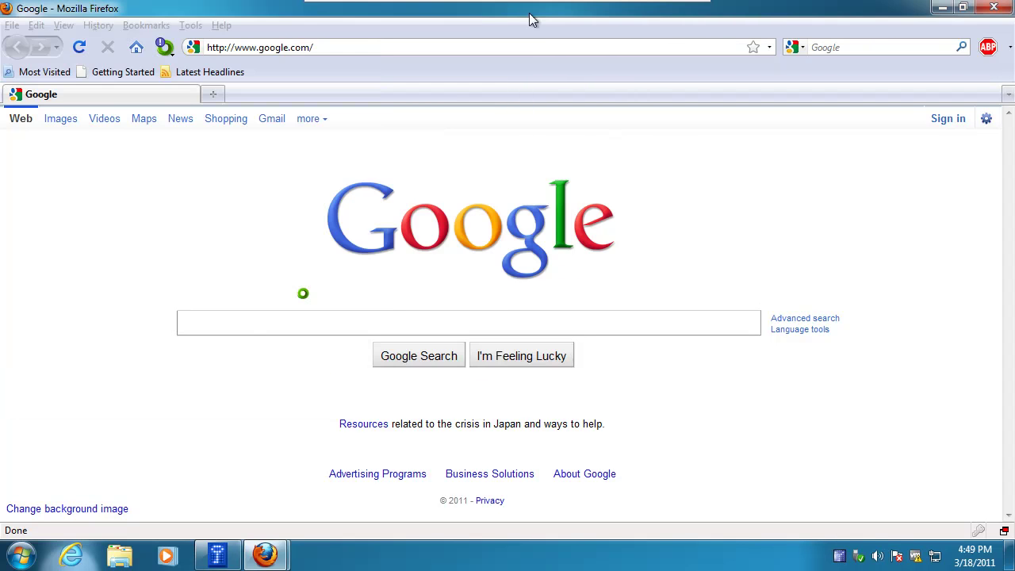
Step: Close the regular Firefox and the TrueCrypt window
{"action": "left_click", "coordinate": [993, 9]}
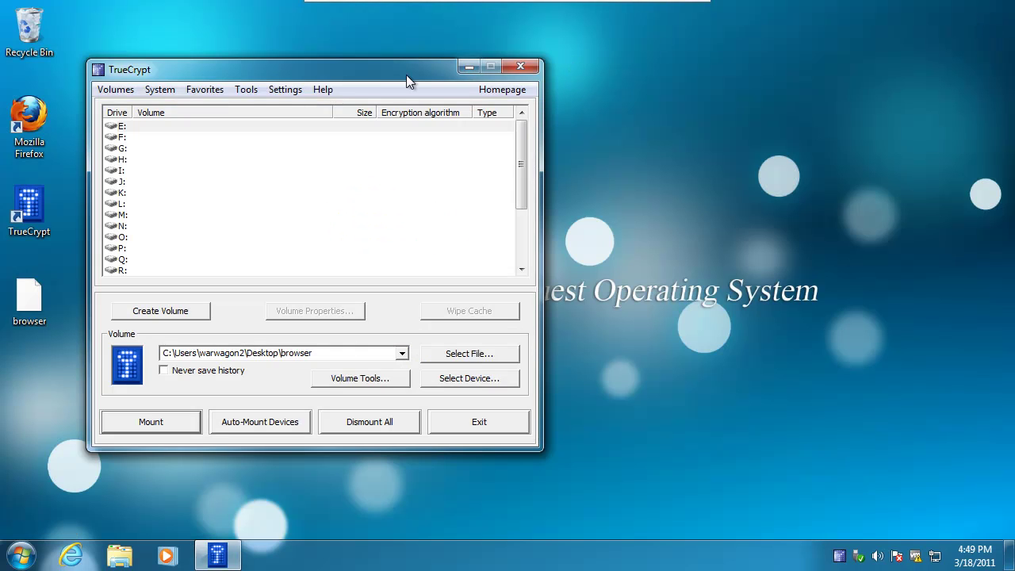
{"action": "left_click", "coordinate": [531, 71]}
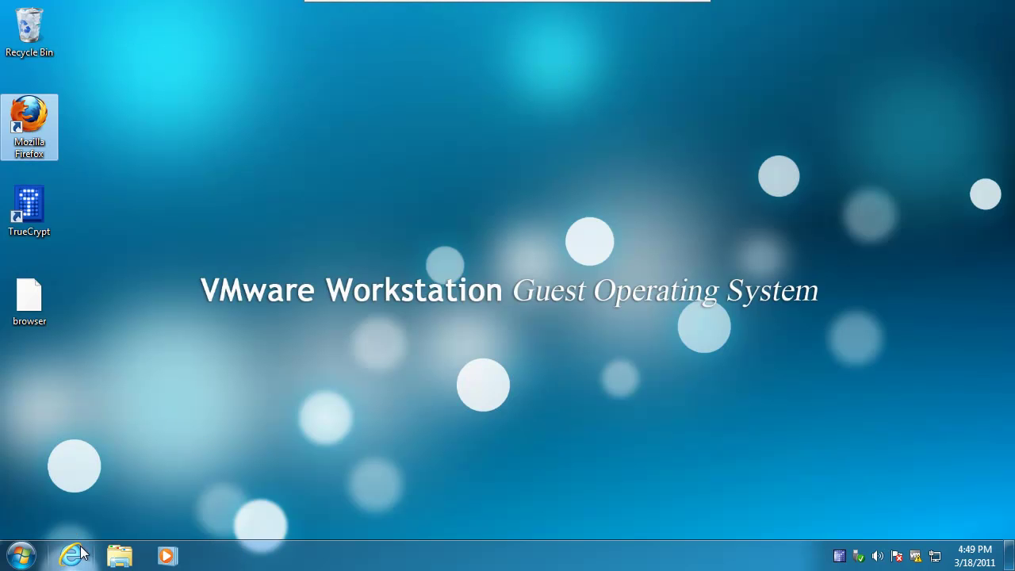
Step: Reopen TrueCrypt and mount the browser container from the desktop as drive E:, entering the volume password
{"action": "double_click", "coordinate": [28, 204]}
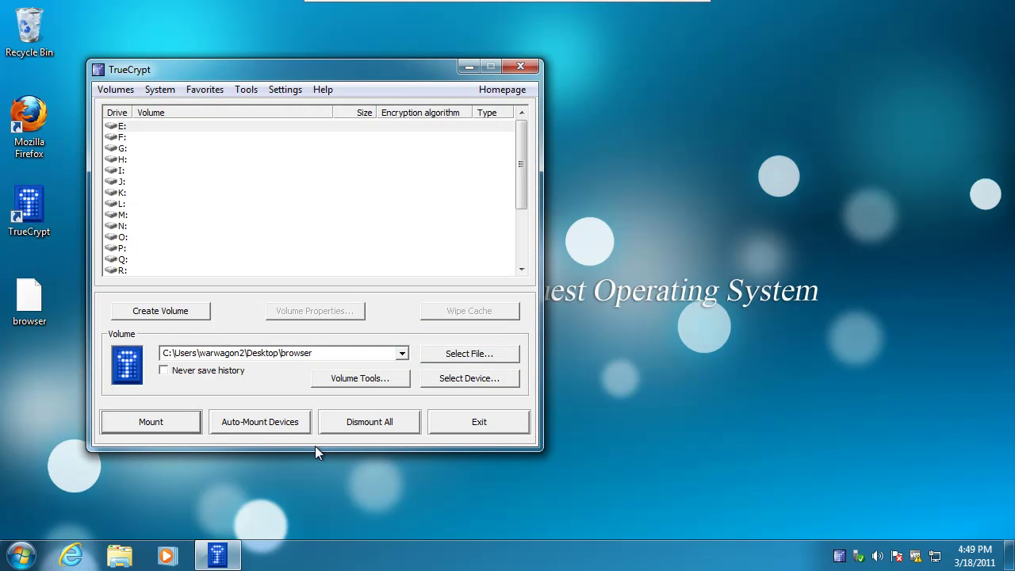
{"action": "left_click", "coordinate": [170, 356]}
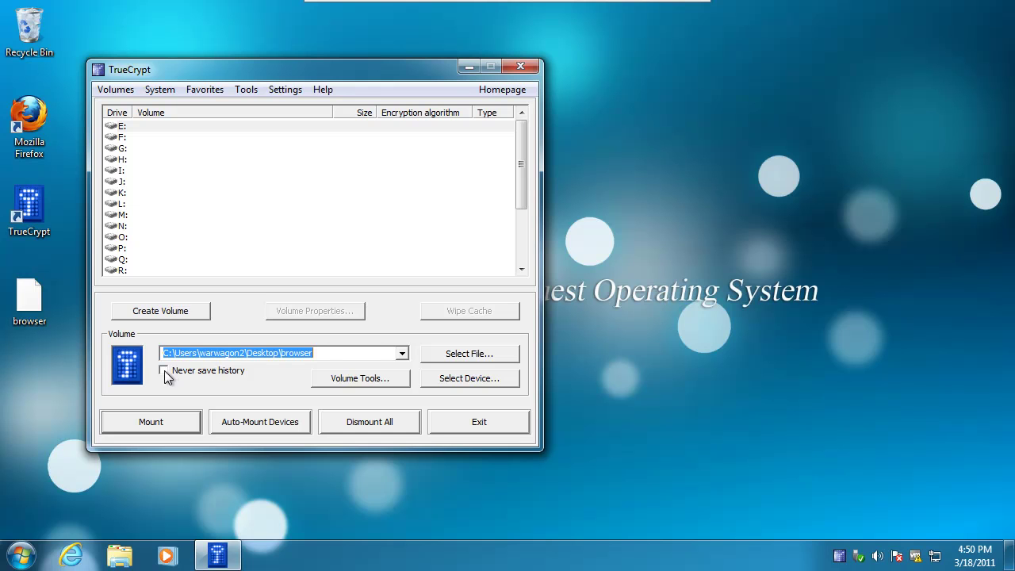
{"action": "left_click", "coordinate": [446, 357]}
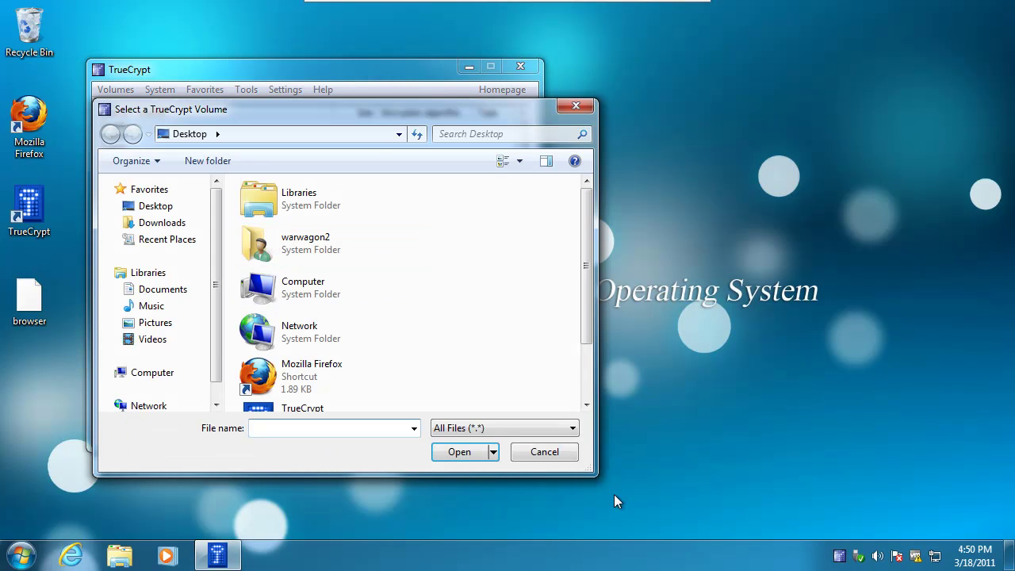
{"action": "left_click", "coordinate": [544, 451]}
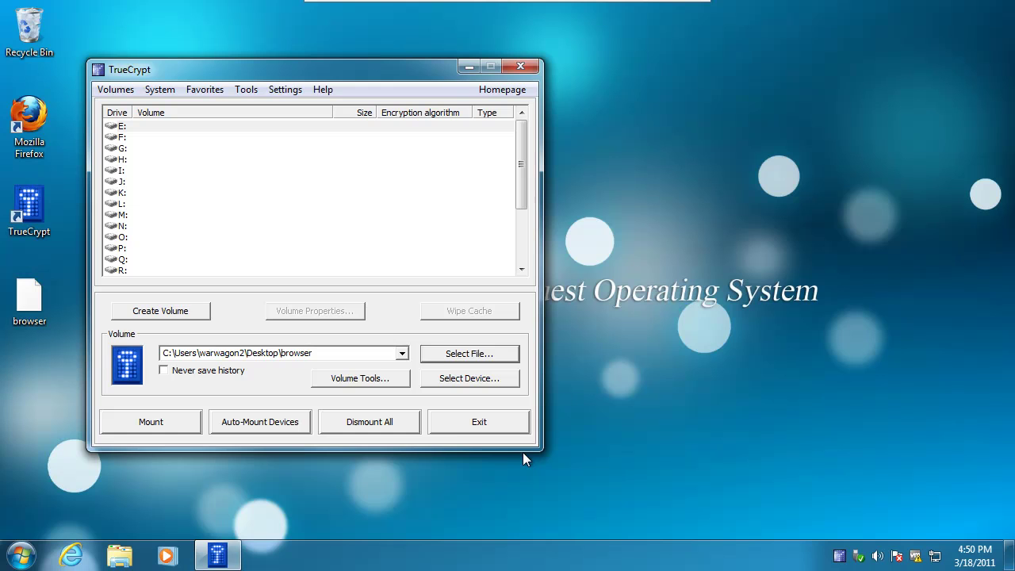
{"action": "left_click_drag", "start_coordinate": [322, 354], "coordinate": [166, 335]}
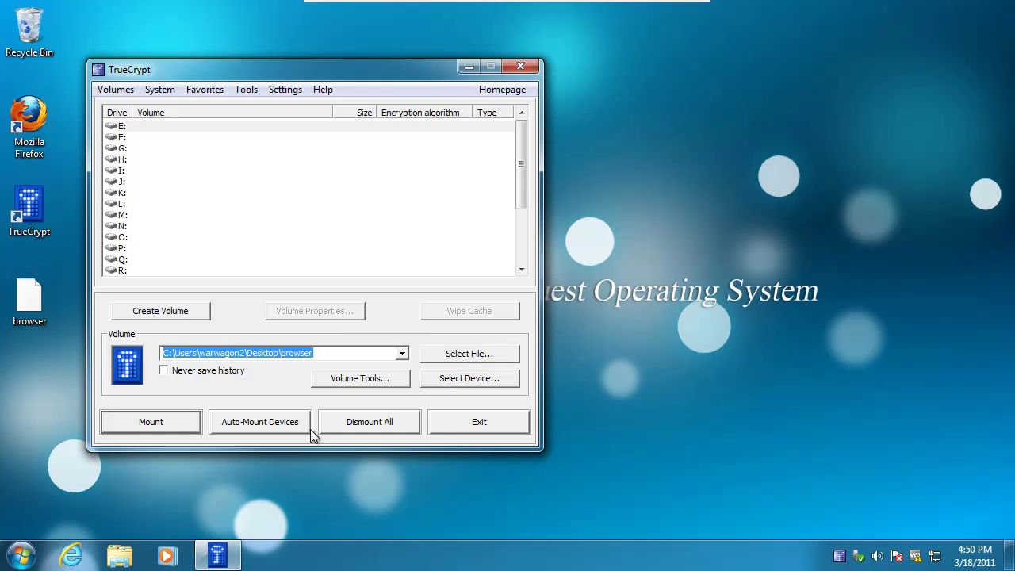
{"action": "left_click", "coordinate": [139, 428]}
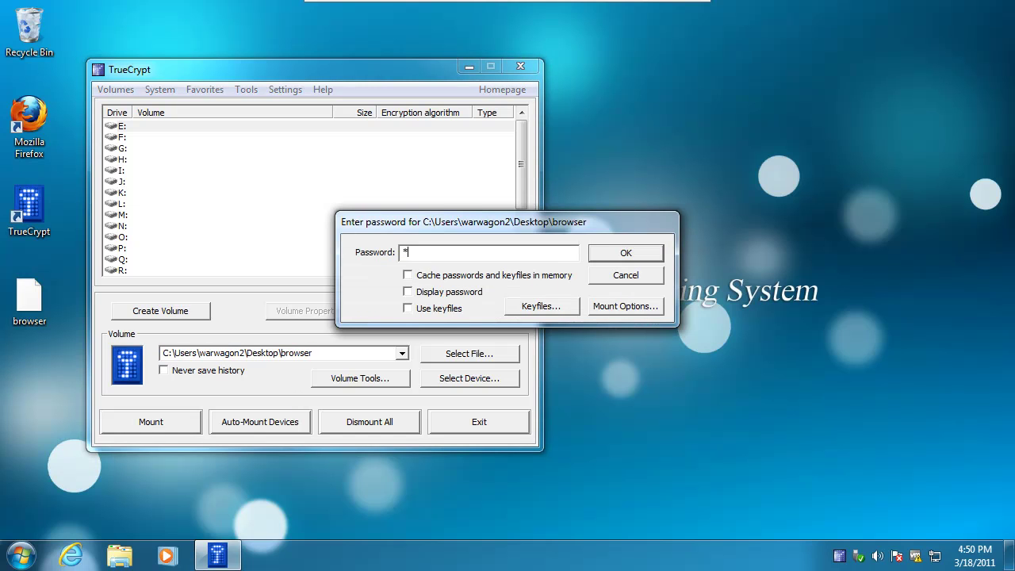
{"action": "key", "text": "Return"}
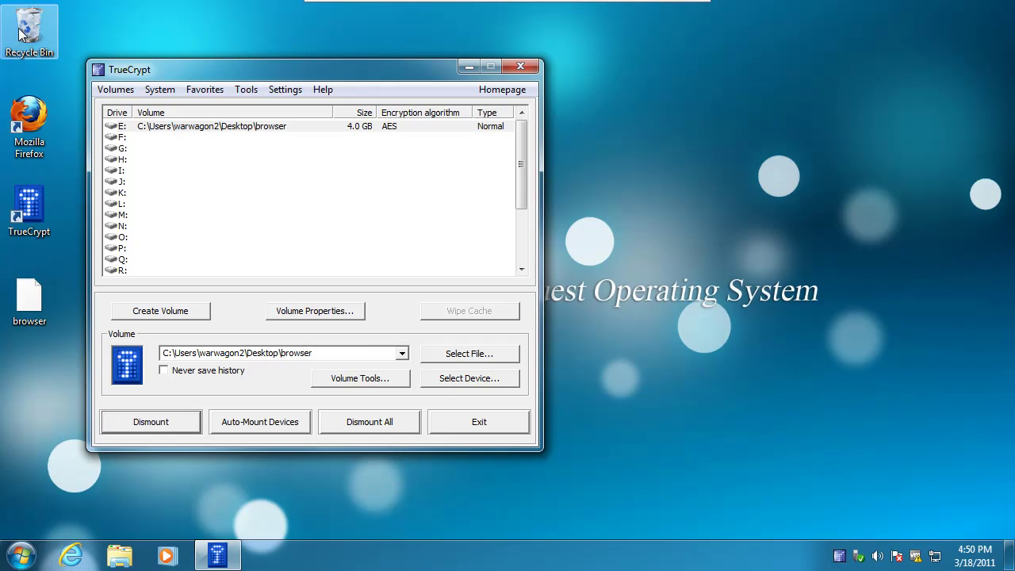
Step: Open drive E:, create a shortcut to FirefoxPortable and place it on the desktop, closing the folder window when done
{"action": "key", "text": "super+r"}
{"action": "type", "text": "e:"}
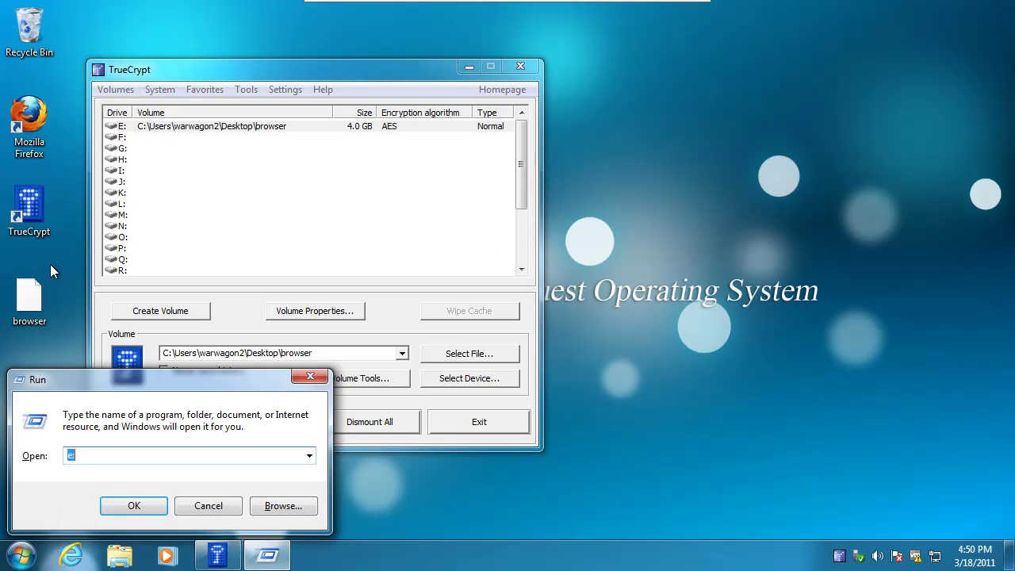
{"action": "key", "text": "Return"}
{"action": "right_click", "coordinate": [298, 185]}
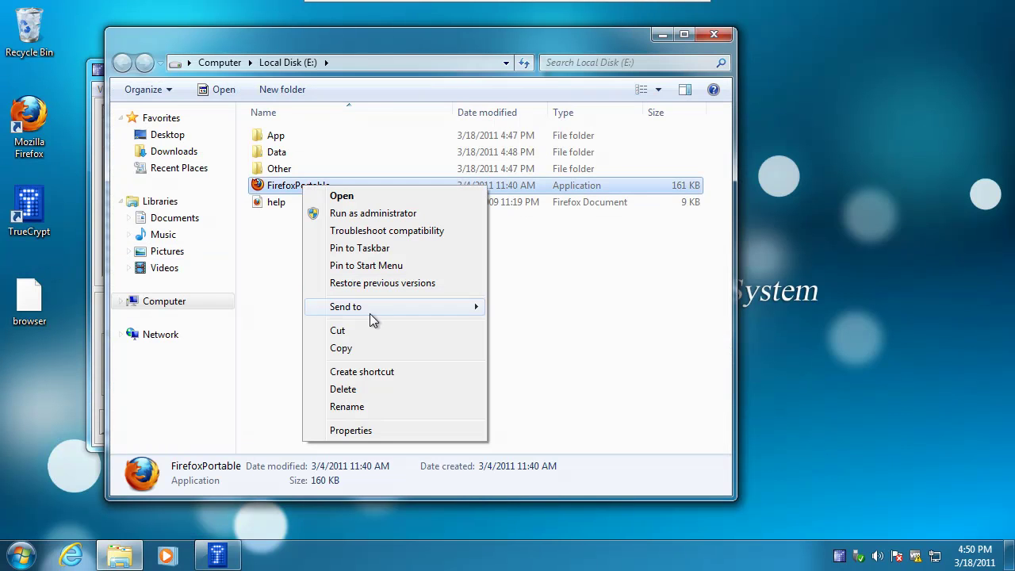
{"action": "left_click", "coordinate": [355, 371]}
{"action": "left_click_drag", "start_coordinate": [975, 224], "coordinate": [866, 107]}
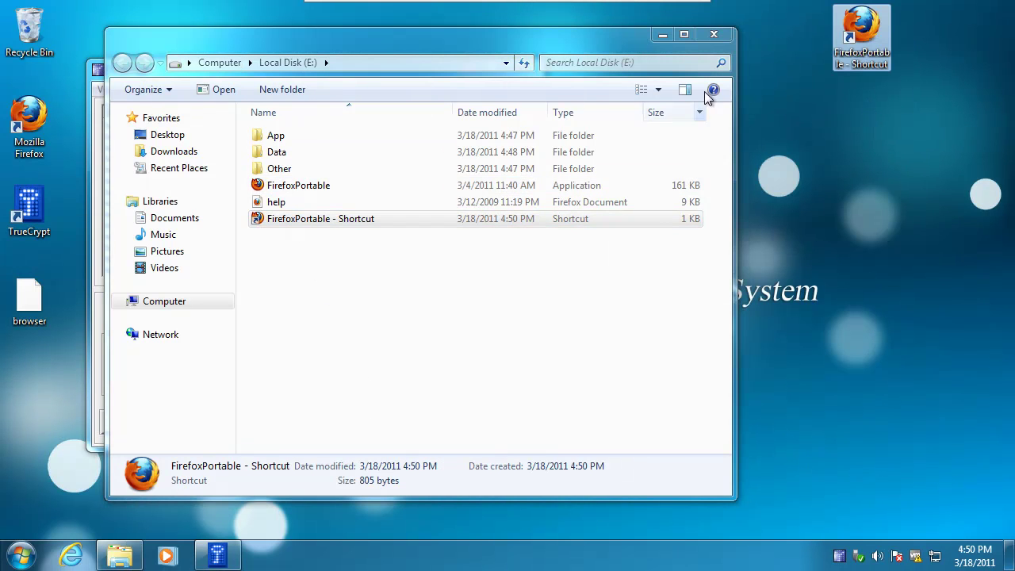
{"action": "left_click", "coordinate": [721, 32]}
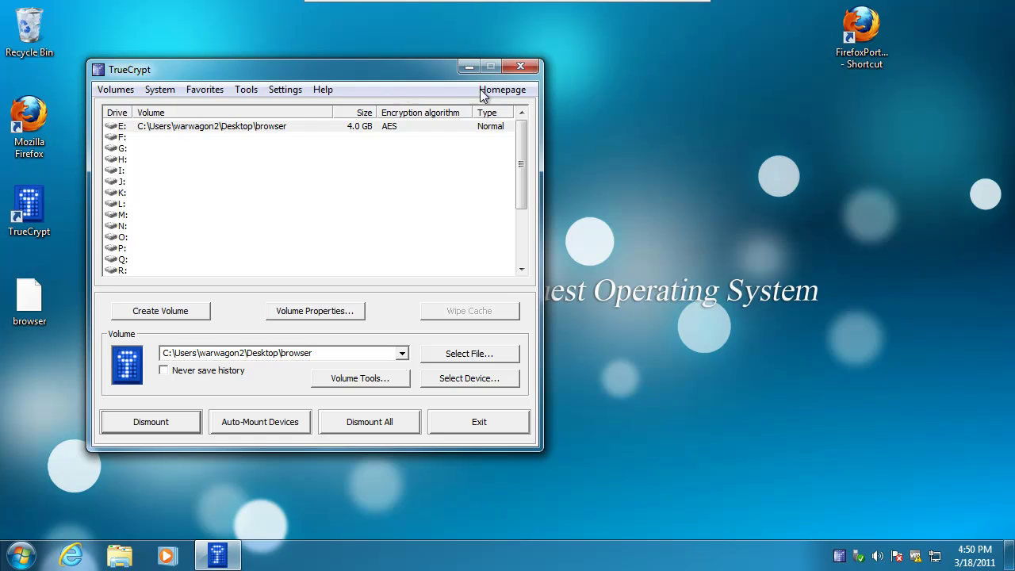
Step: Dismount the browser volume from drive E: and try to launch Firefox Portable from its desktop shortcut, dismissing the message
{"action": "left_click", "coordinate": [159, 421]}
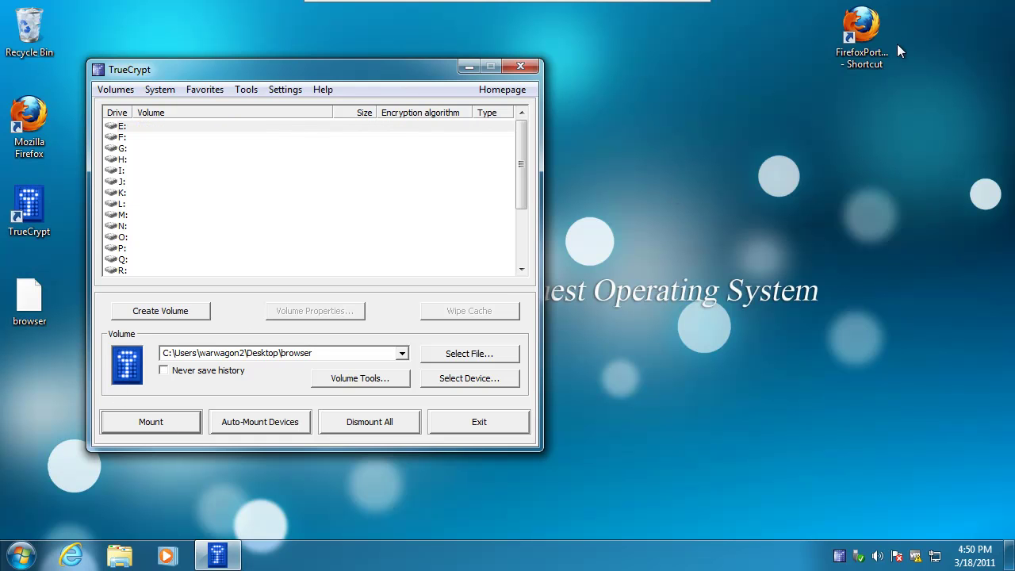
{"action": "double_click", "coordinate": [862, 32]}
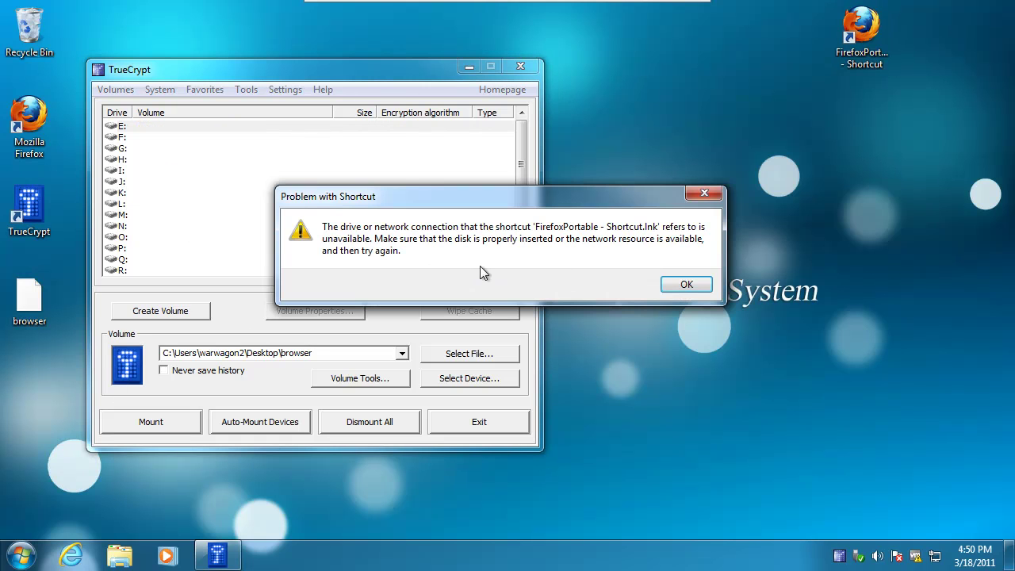
{"action": "left_click_drag", "start_coordinate": [382, 198], "coordinate": [222, 93]}
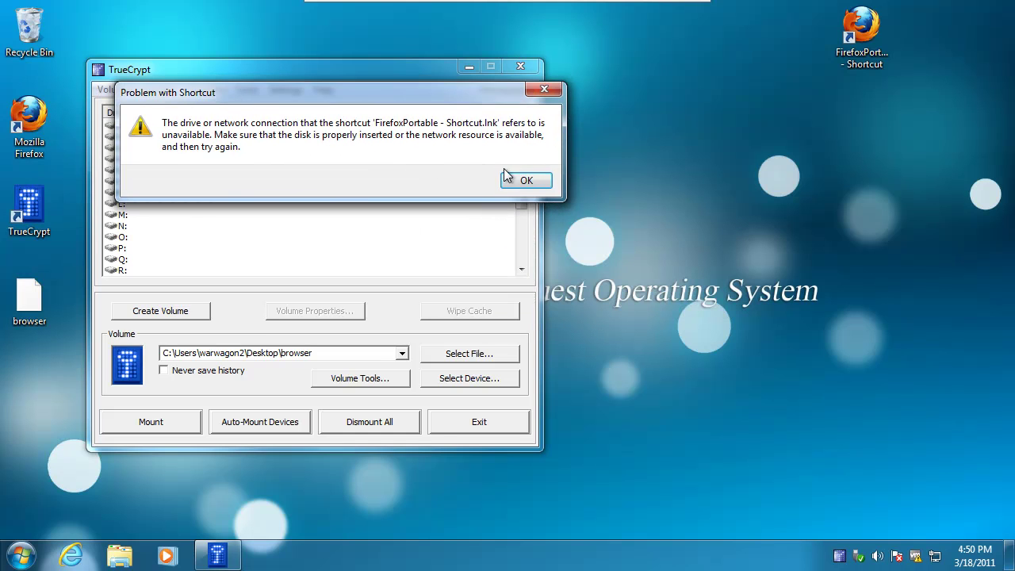
{"action": "left_click", "coordinate": [515, 181]}
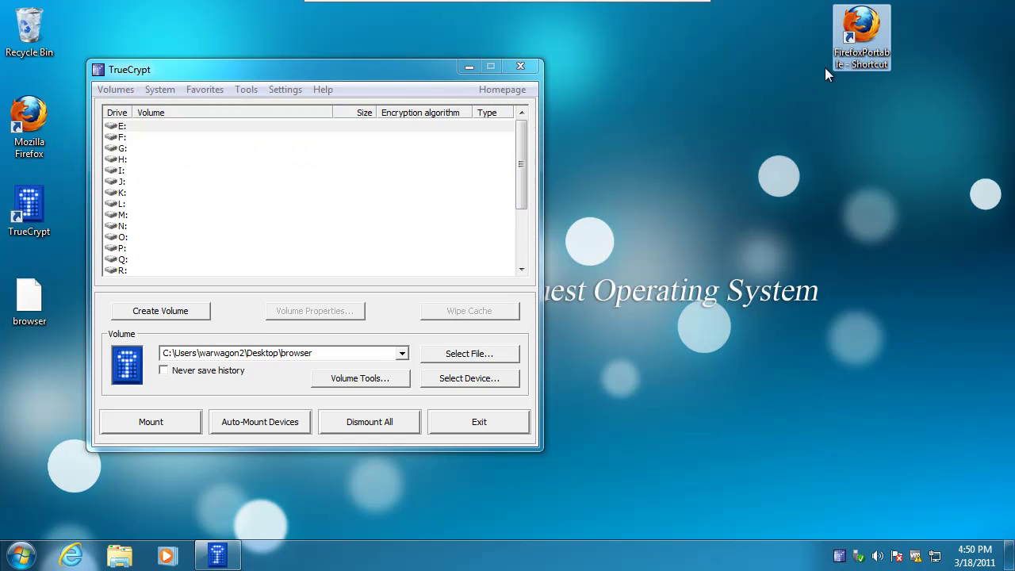
Step: Mount the browser container on drive E: with its volume password and launch Firefox Portable from the desktop shortcut
{"action": "left_click", "coordinate": [147, 424]}
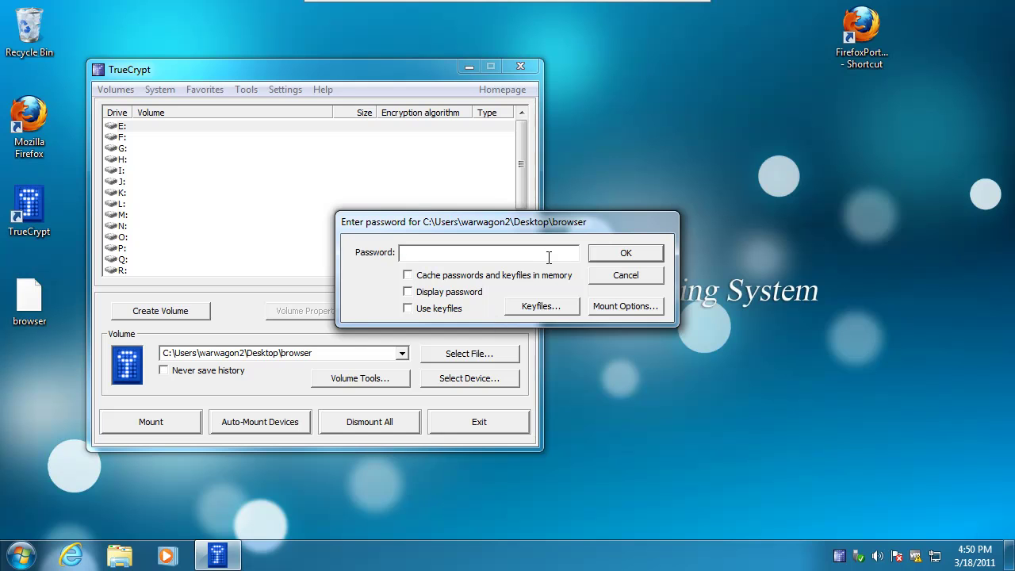
{"action": "key", "text": "Return"}
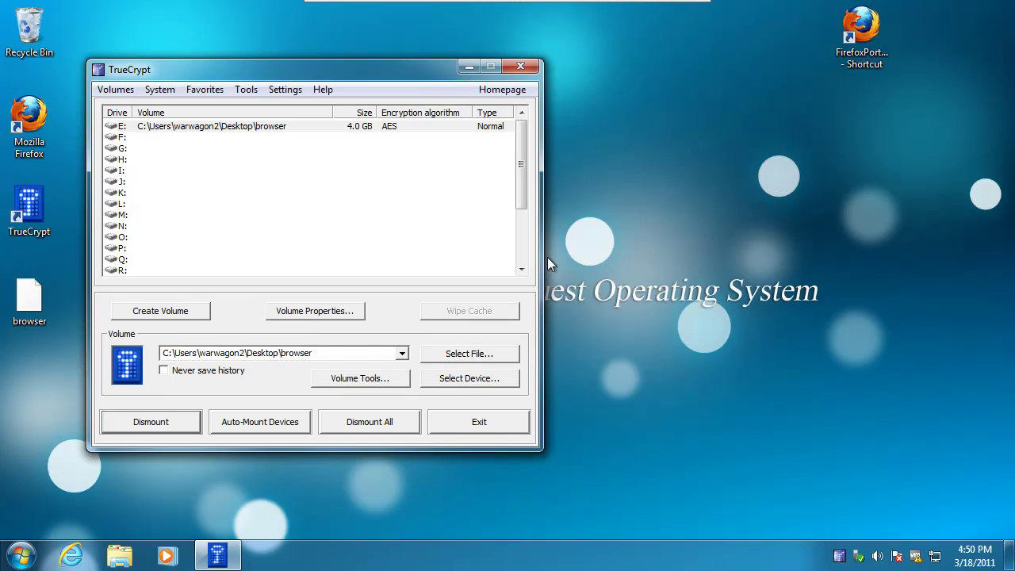
{"action": "double_click", "coordinate": [870, 39]}
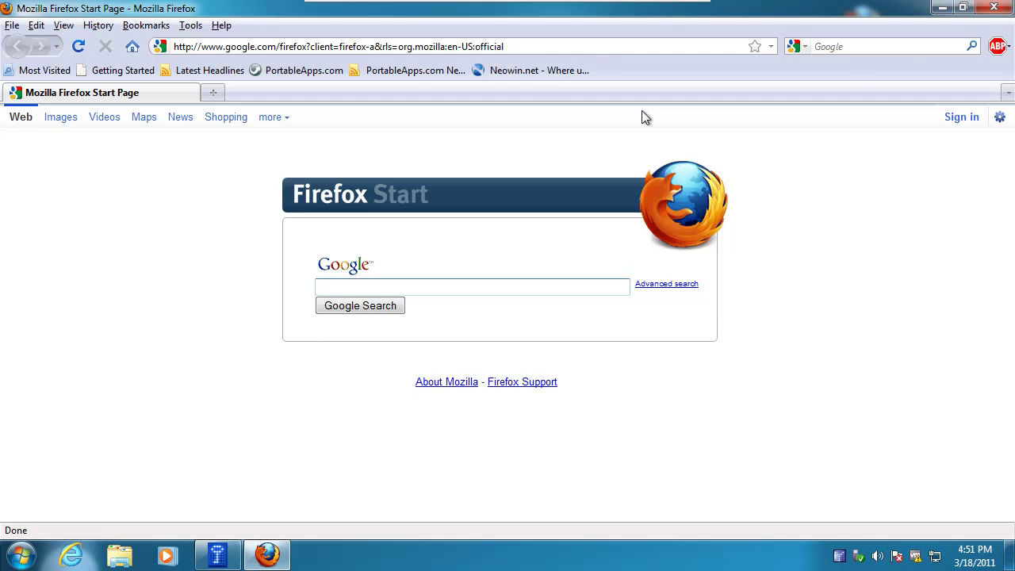
Step: Close Firefox Portable and the TrueCrypt window, leaving the browser volume mounted
{"action": "left_click", "coordinate": [994, 7]}
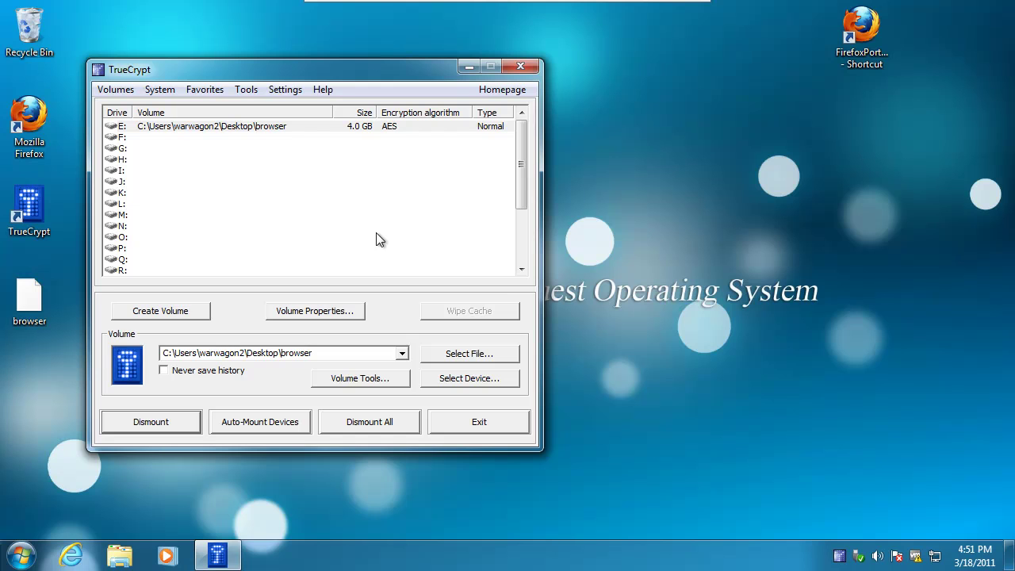
{"action": "left_click_drag", "start_coordinate": [151, 62], "coordinate": [249, 63]}
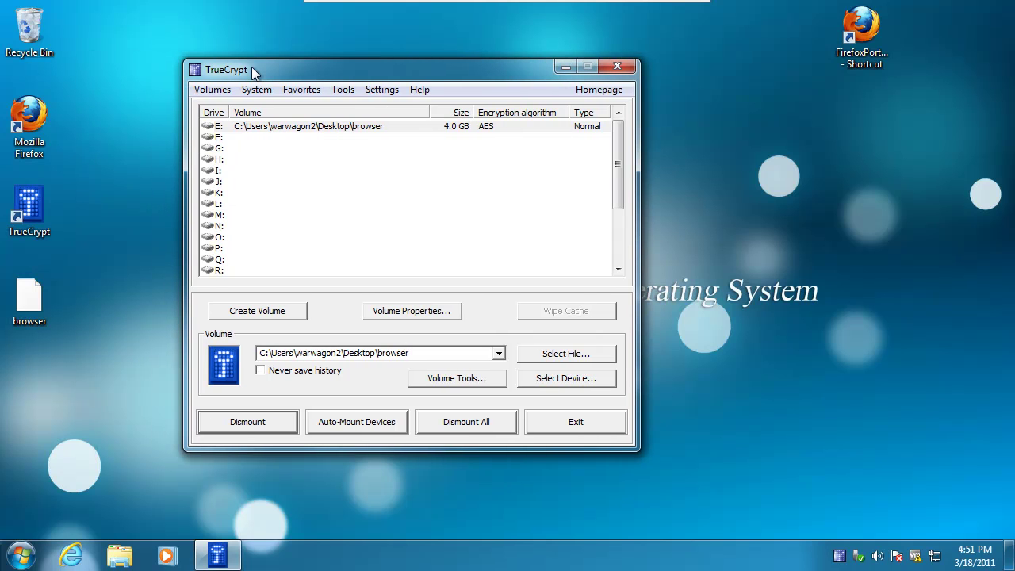
{"action": "left_click", "coordinate": [607, 67]}
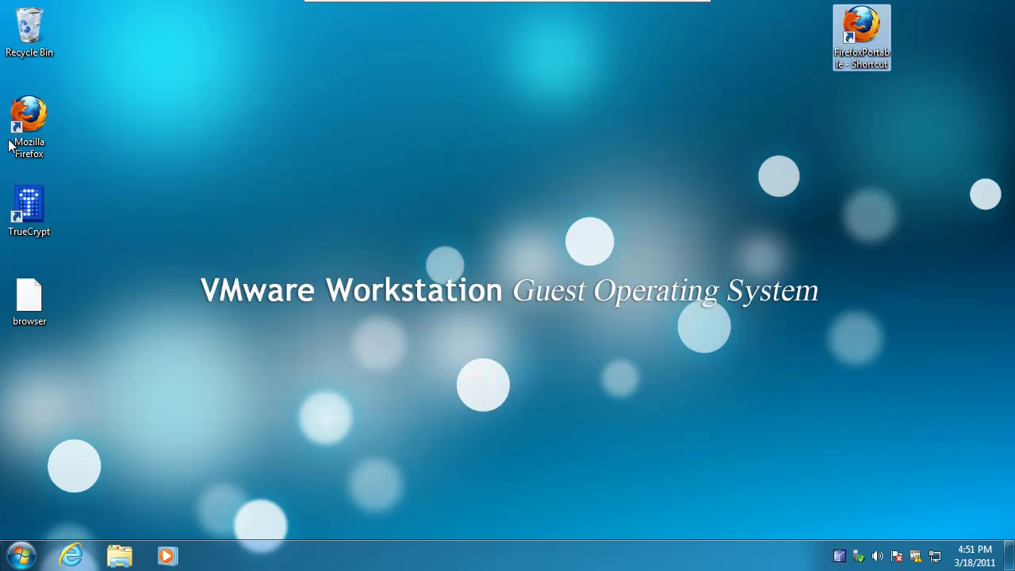
Step: Empty the Recycle Bin and confirm the permanent deletion
{"action": "right_click", "coordinate": [24, 49]}
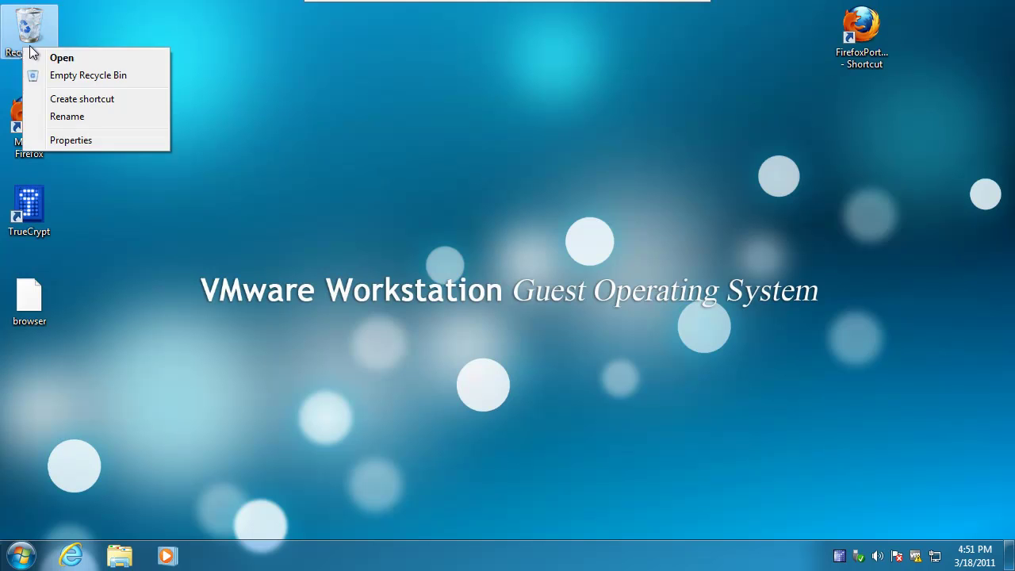
{"action": "left_click", "coordinate": [65, 75]}
{"action": "left_click", "coordinate": [569, 341]}
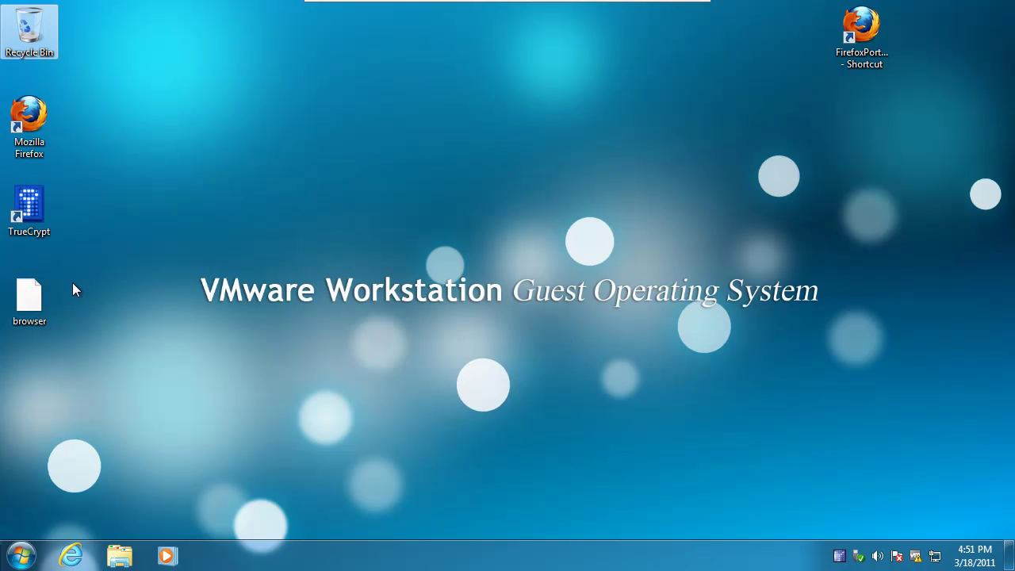
{"action": "left_click", "coordinate": [36, 300]}
{"action": "left_click", "coordinate": [832, 192]}
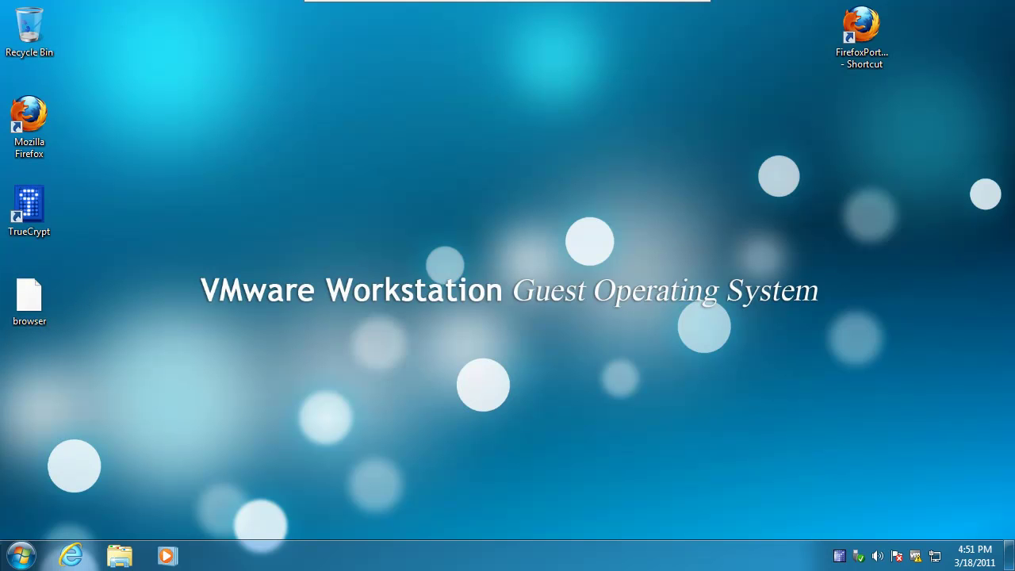